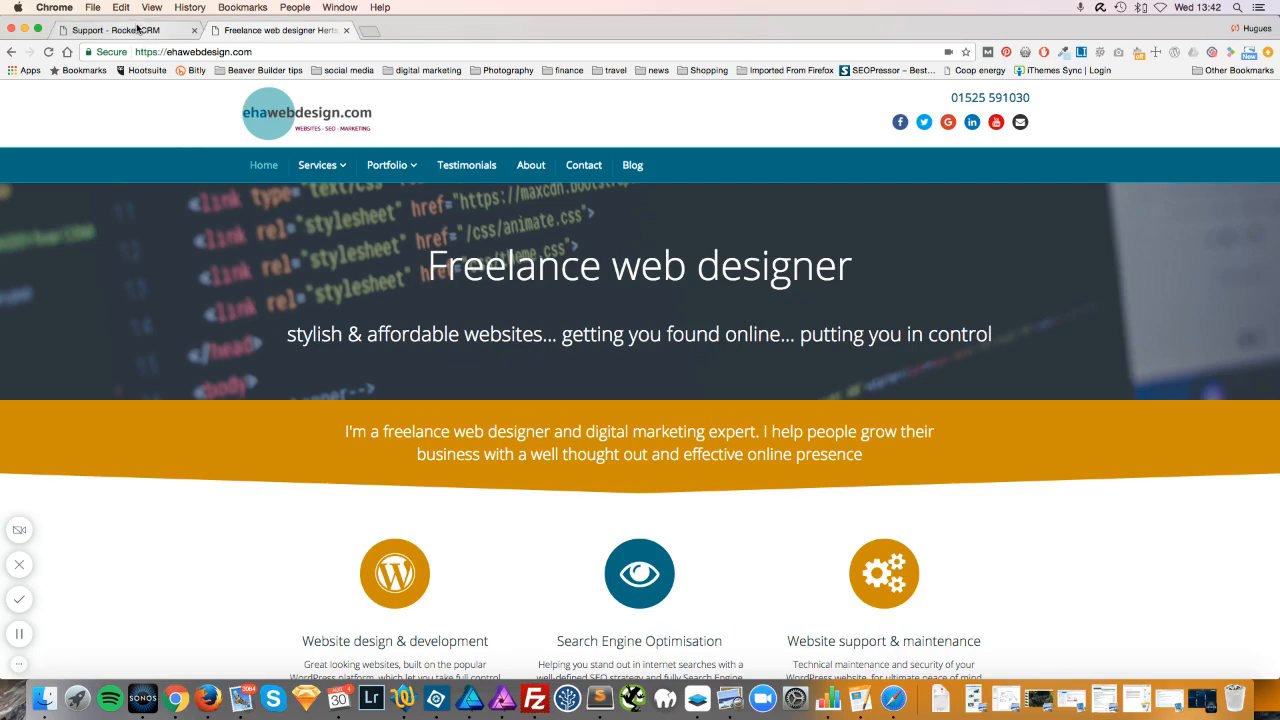
# Switch Chrome to the 'Support - Rocket CRM' page instead of the web design site.
pyautogui.click(138, 30)
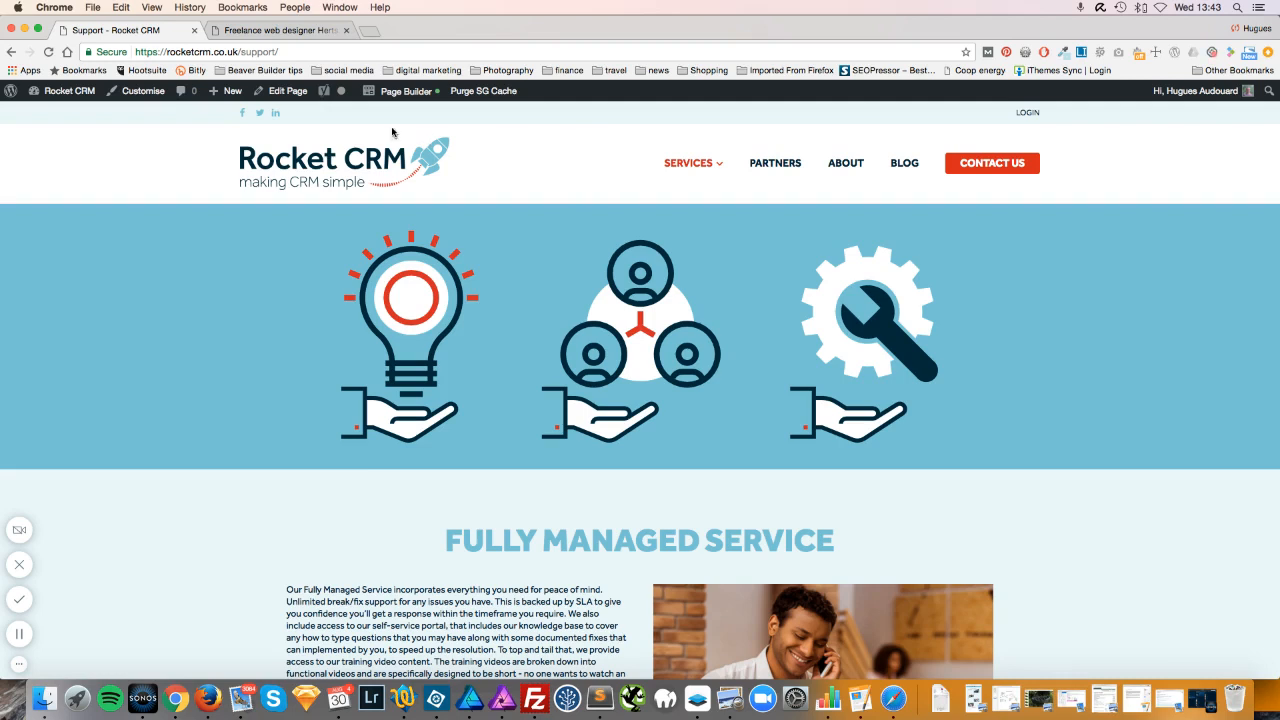
# Open the site's blog and the 'A Post With An Image' post.
pyautogui.moveTo(370, 102)
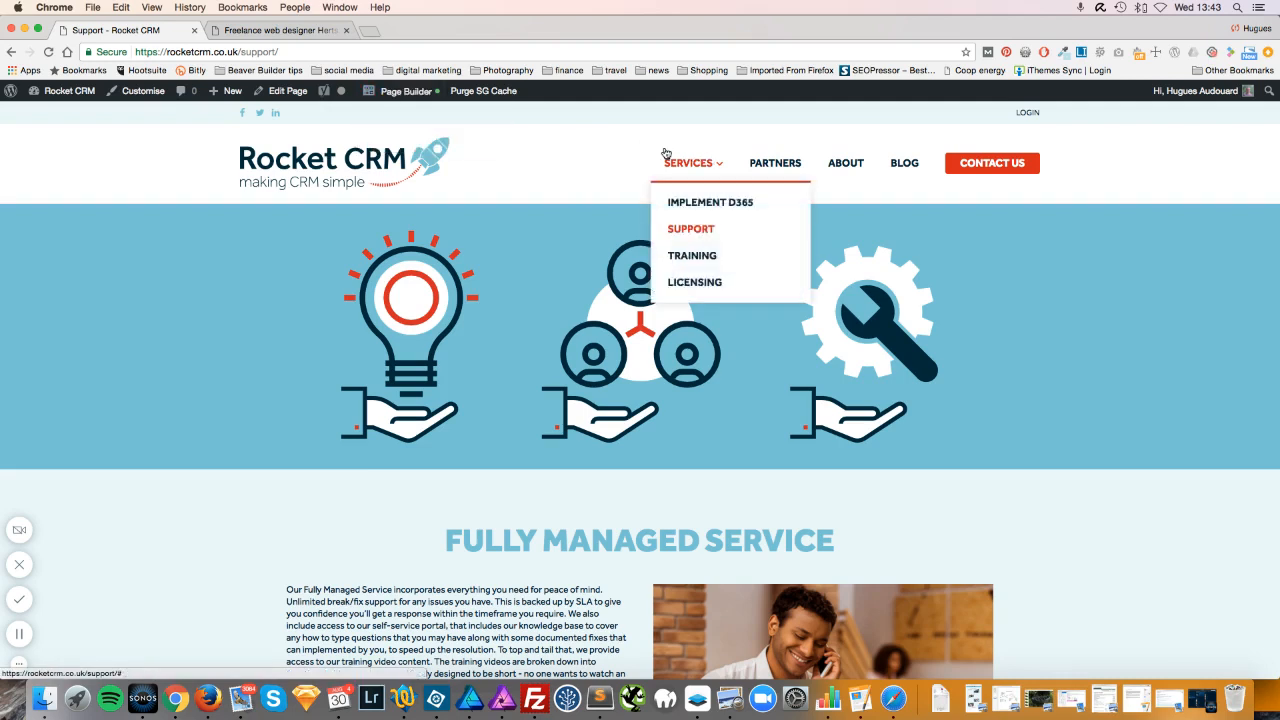
pyautogui.moveTo(443, 99)
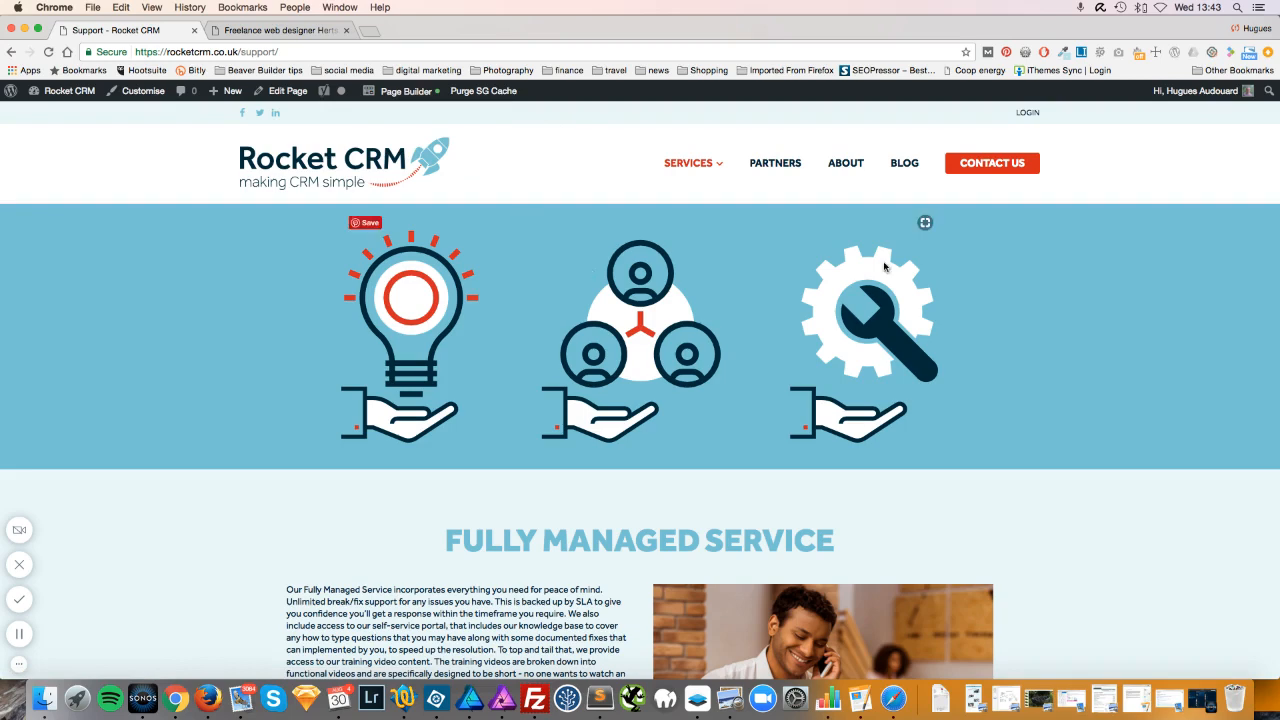
pyautogui.click(903, 165)
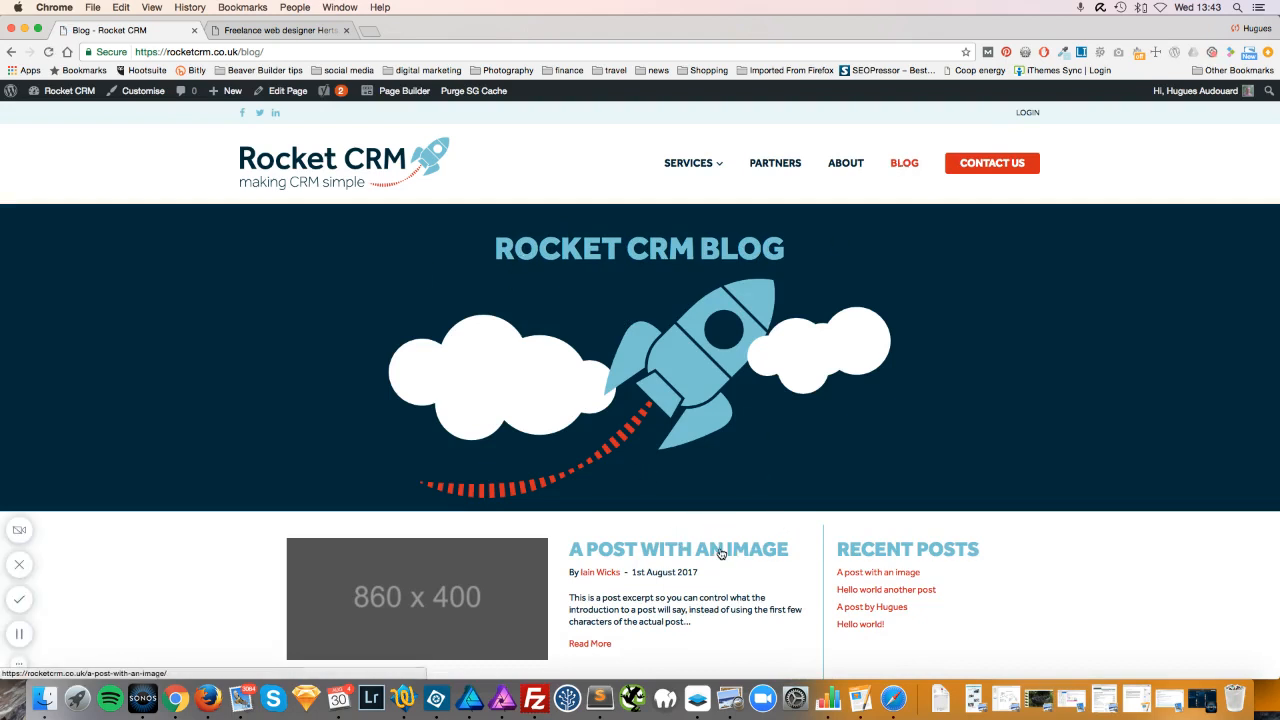
pyautogui.click(717, 554)
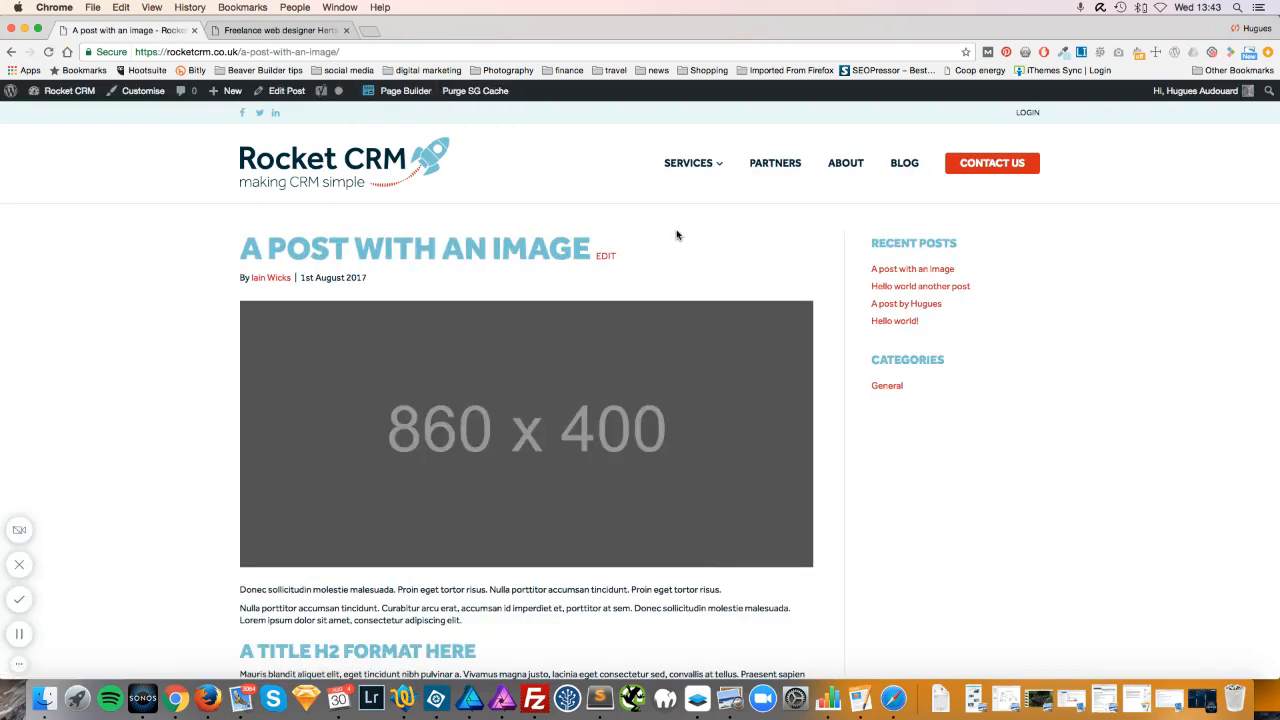
# Go to the Training page under Services in the site navigation.
pyautogui.scroll(-5, 633, 410)
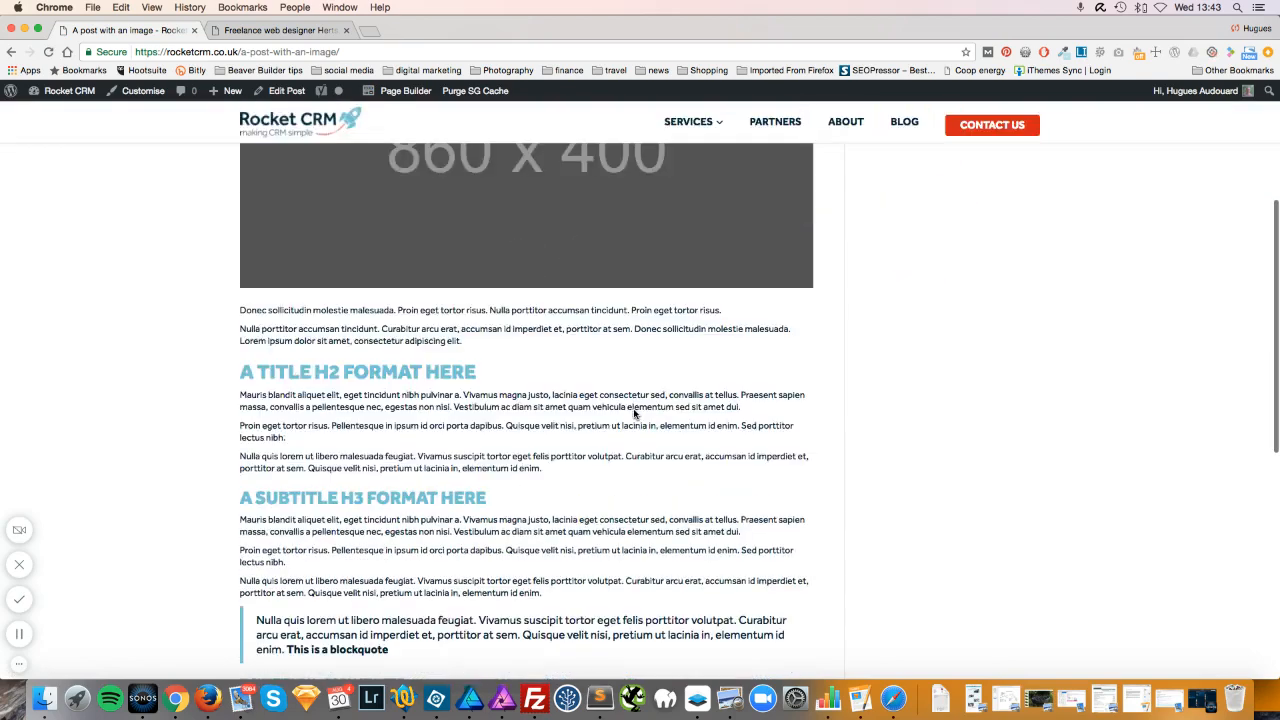
pyautogui.scroll(4, 633, 410)
pyautogui.scroll(2, 633, 413)
pyautogui.moveTo(691, 166)
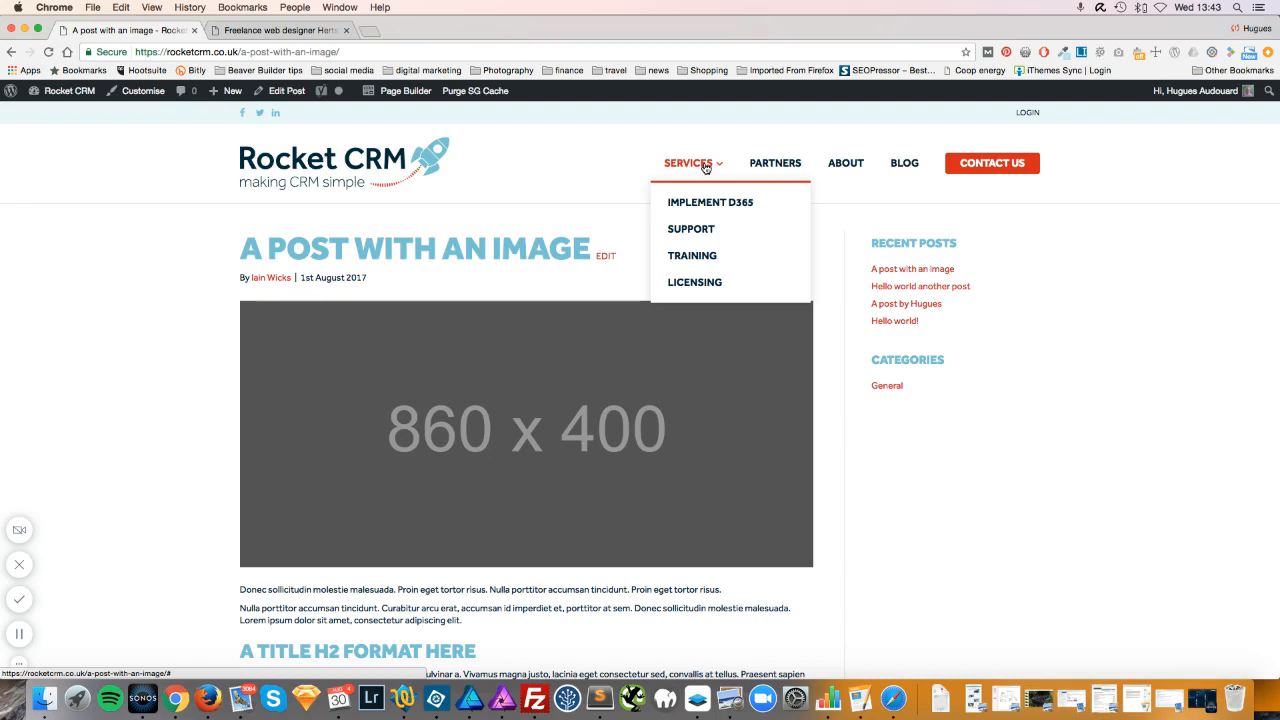
pyautogui.click(711, 260)
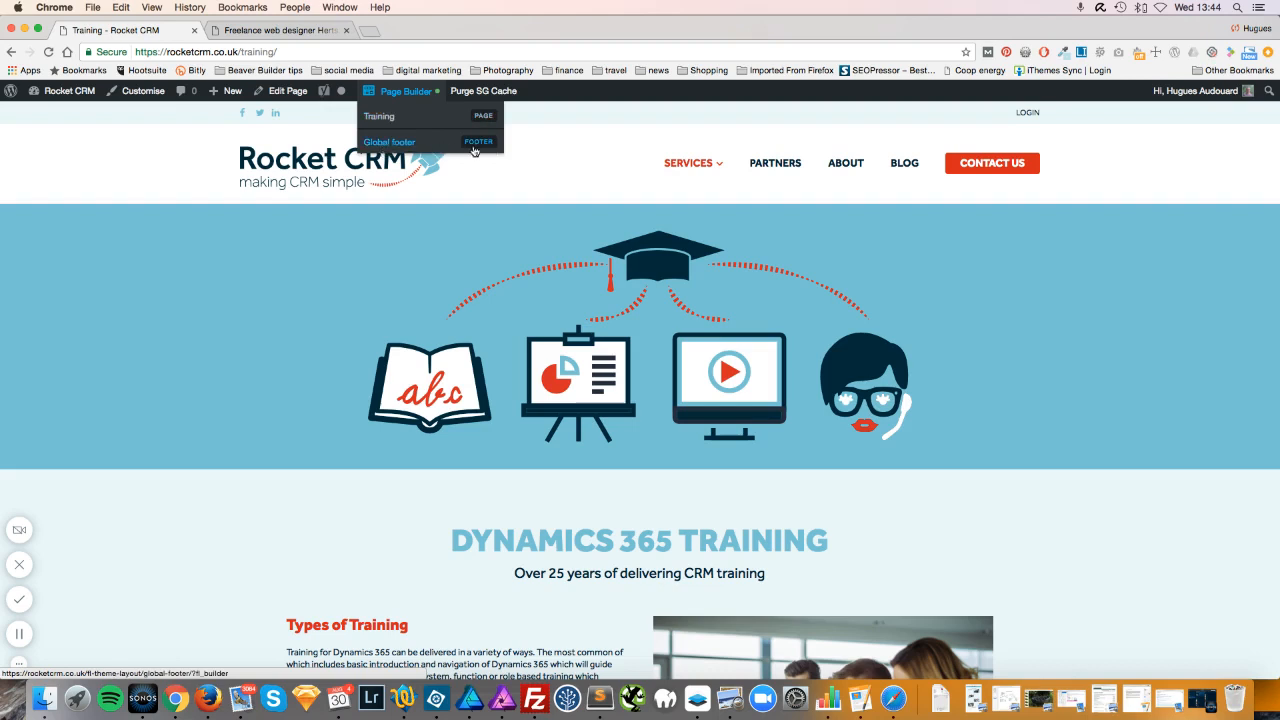
# Open the Training page in Beaver Builder and close the Add Content panel to view the full layout.
pyautogui.click(391, 119)
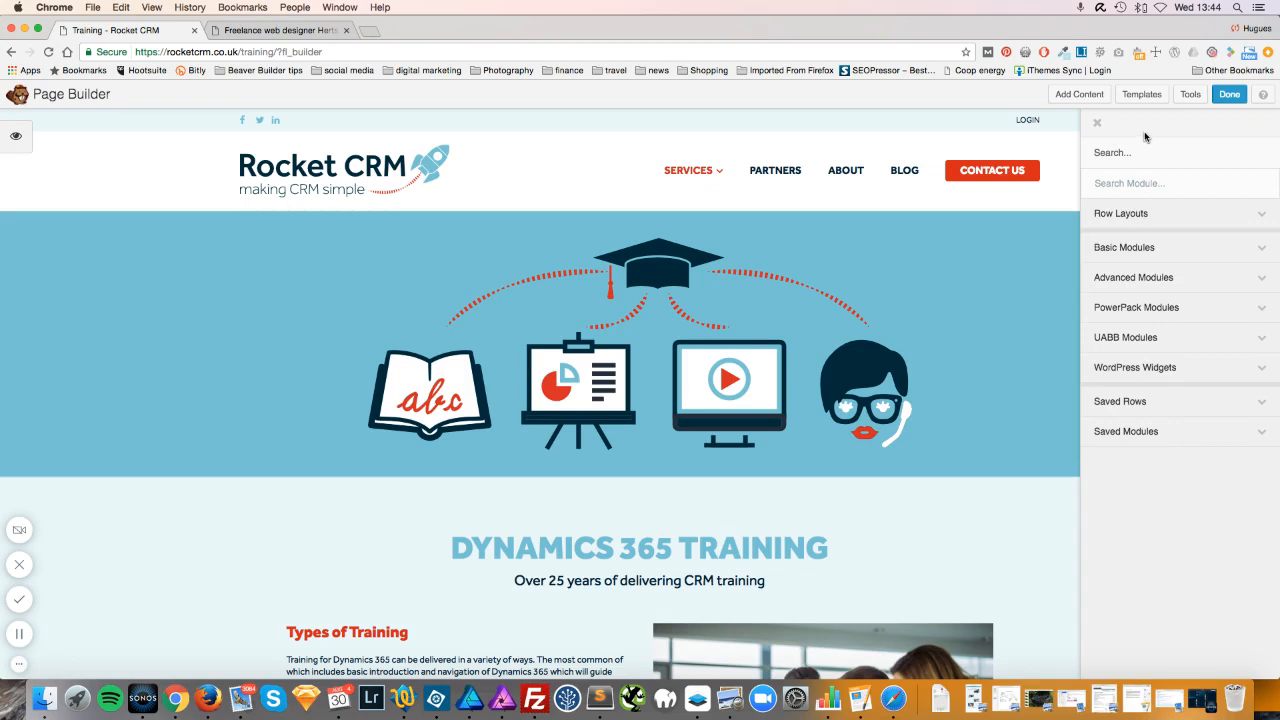
pyautogui.click(1097, 122)
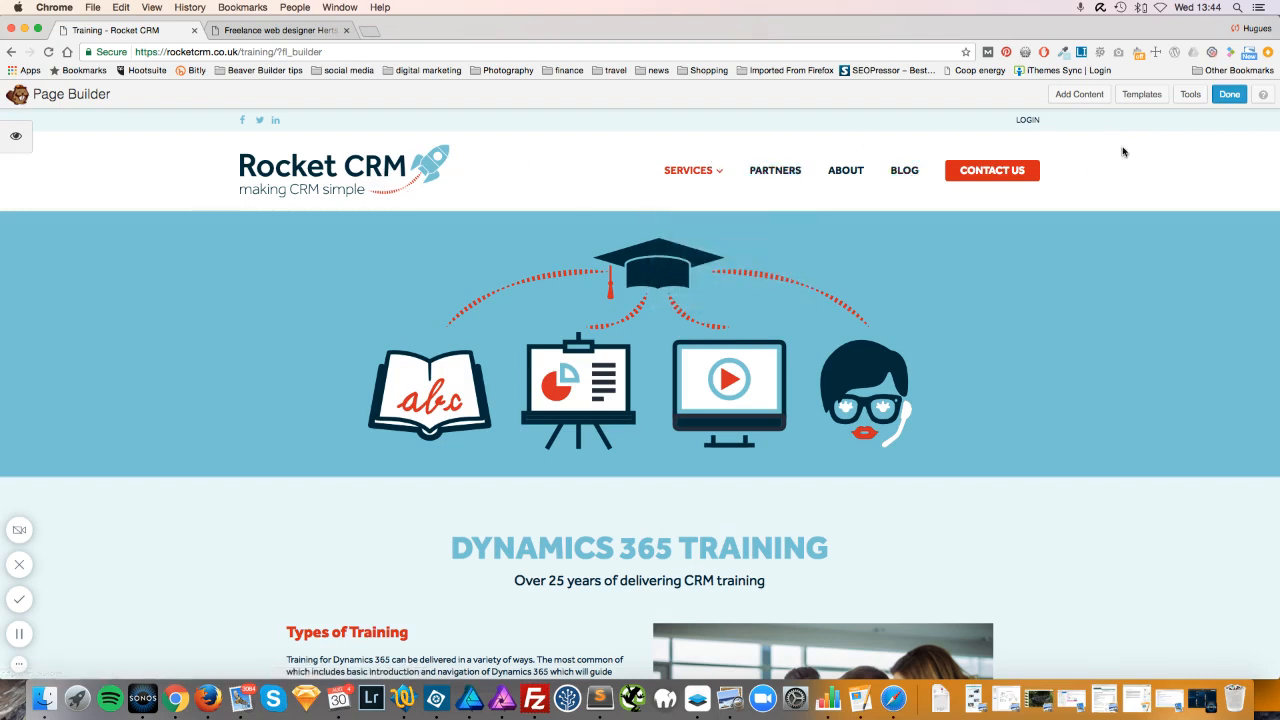
pyautogui.scroll(-20, 1161, 153)
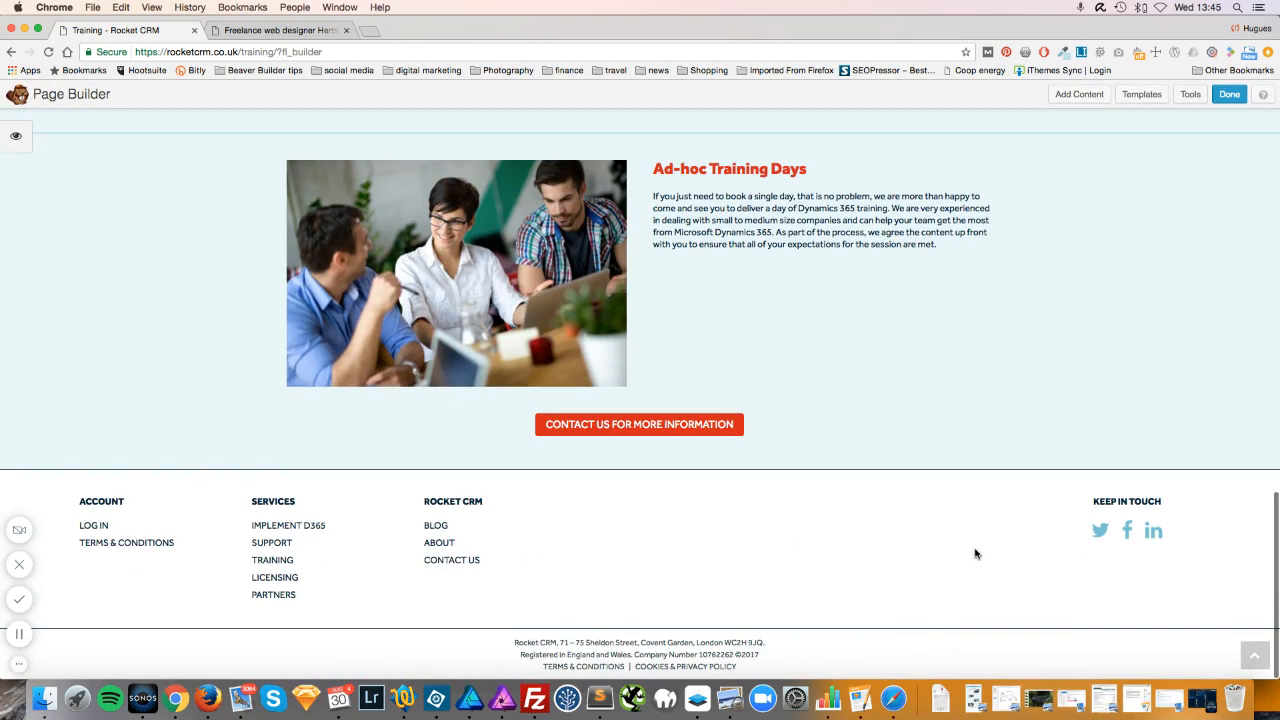
pyautogui.scroll(20, 974, 551)
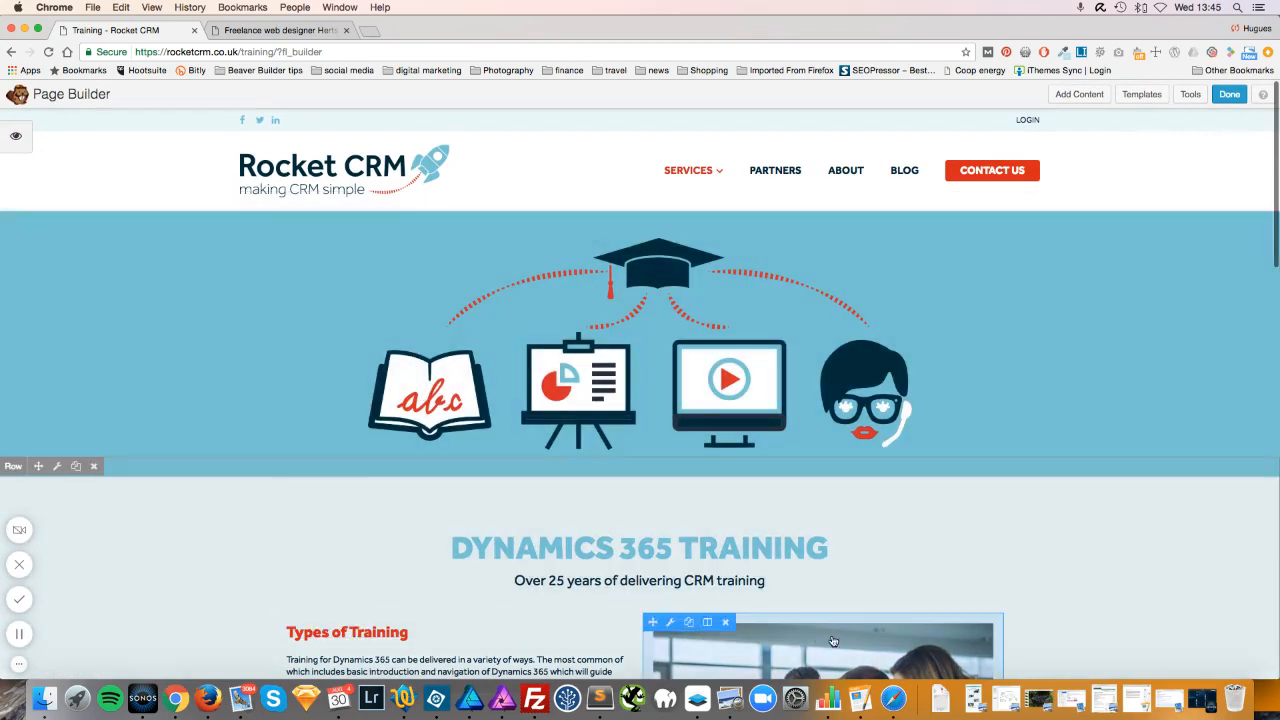
pyautogui.scroll(-3, 746, 363)
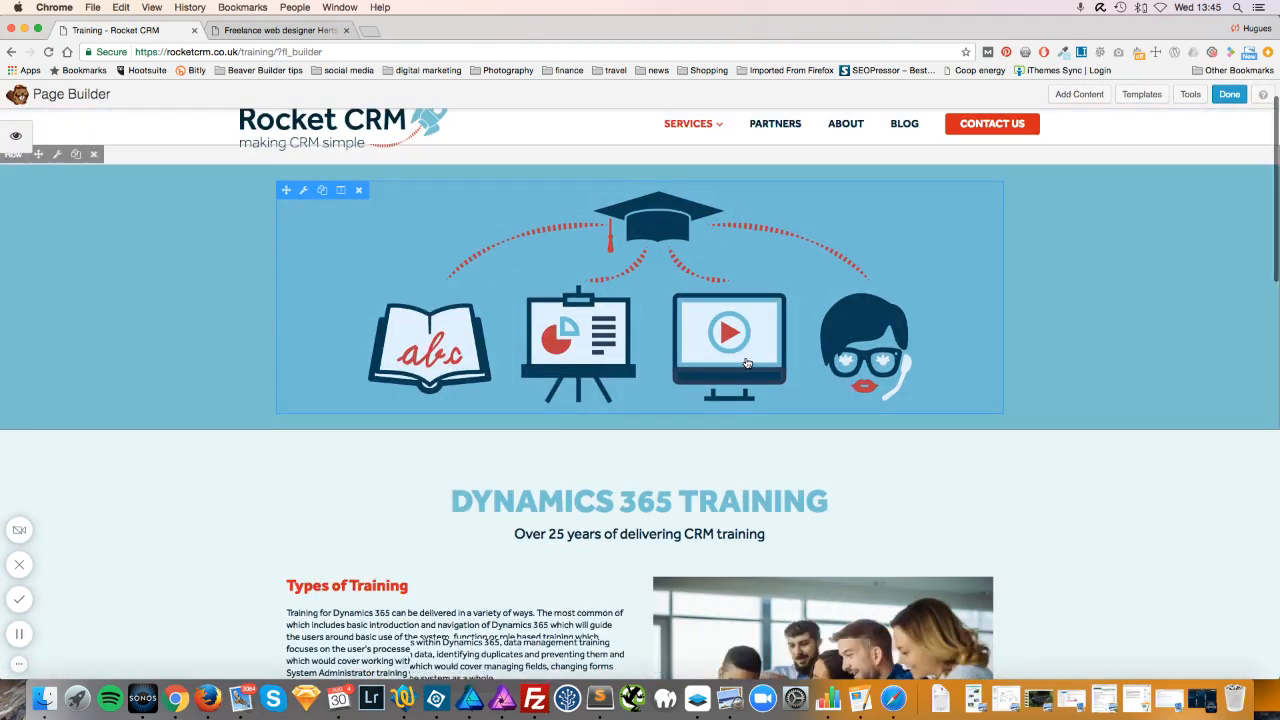
pyautogui.scroll(3, 746, 363)
pyautogui.scroll(-5, 746, 363)
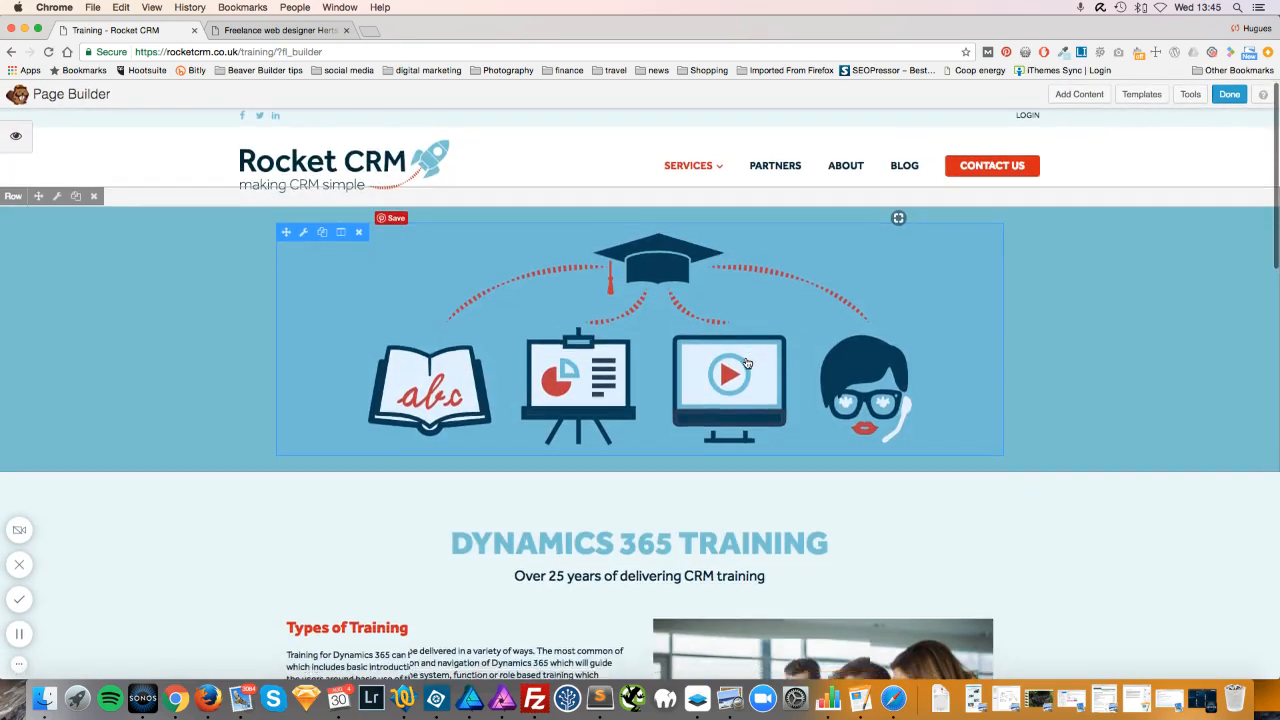
pyautogui.scroll(2, 746, 363)
pyautogui.scroll(1, 747, 364)
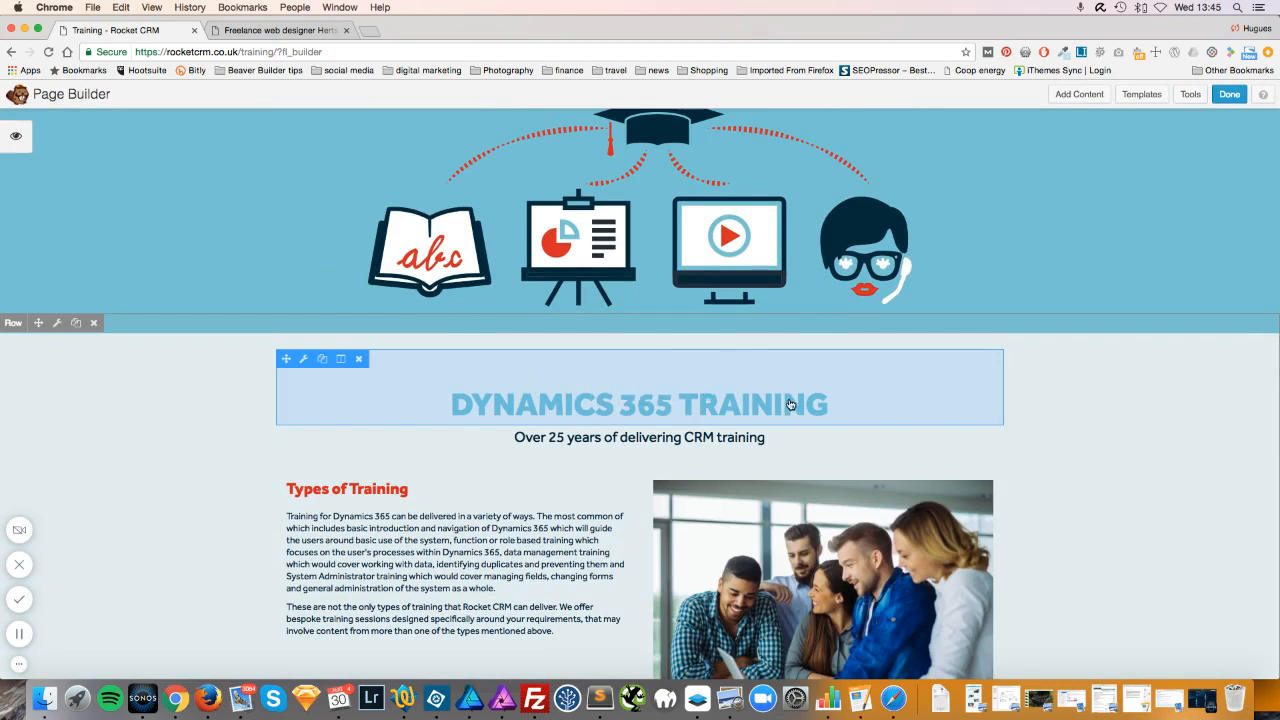
pyautogui.click(665, 401)
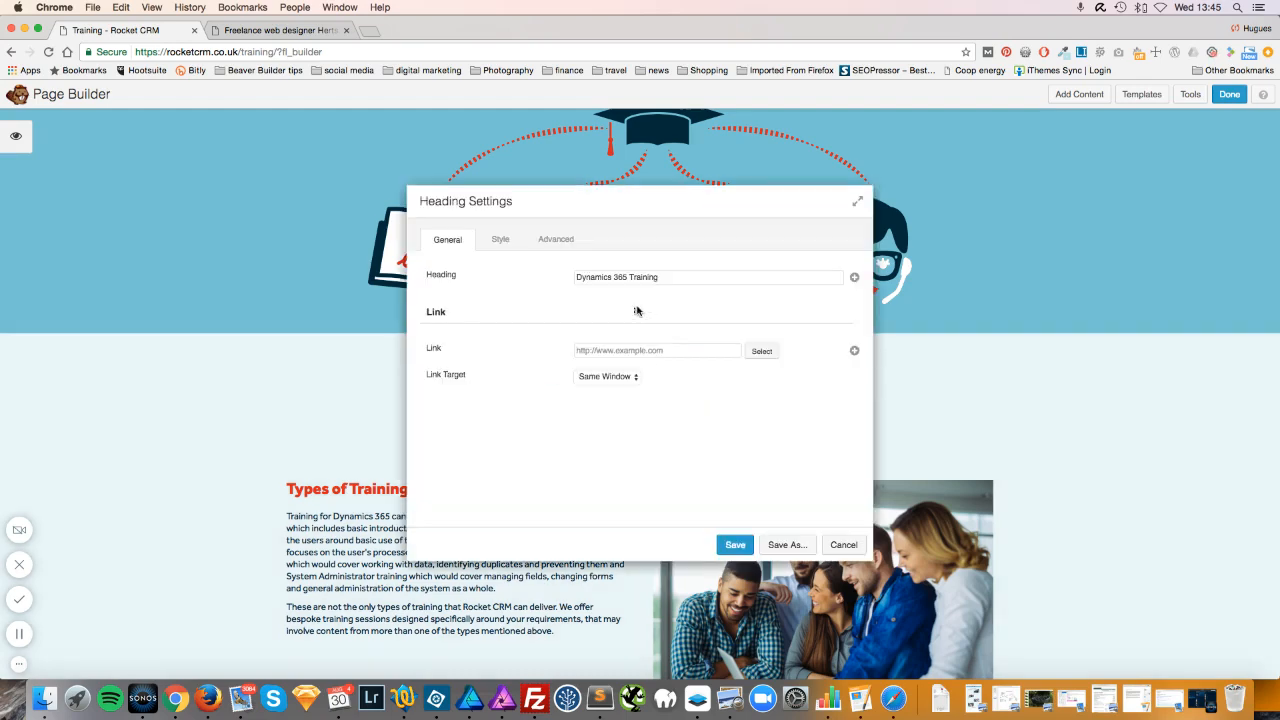
pyautogui.moveTo(691, 214); pyautogui.dragTo(268, 170)
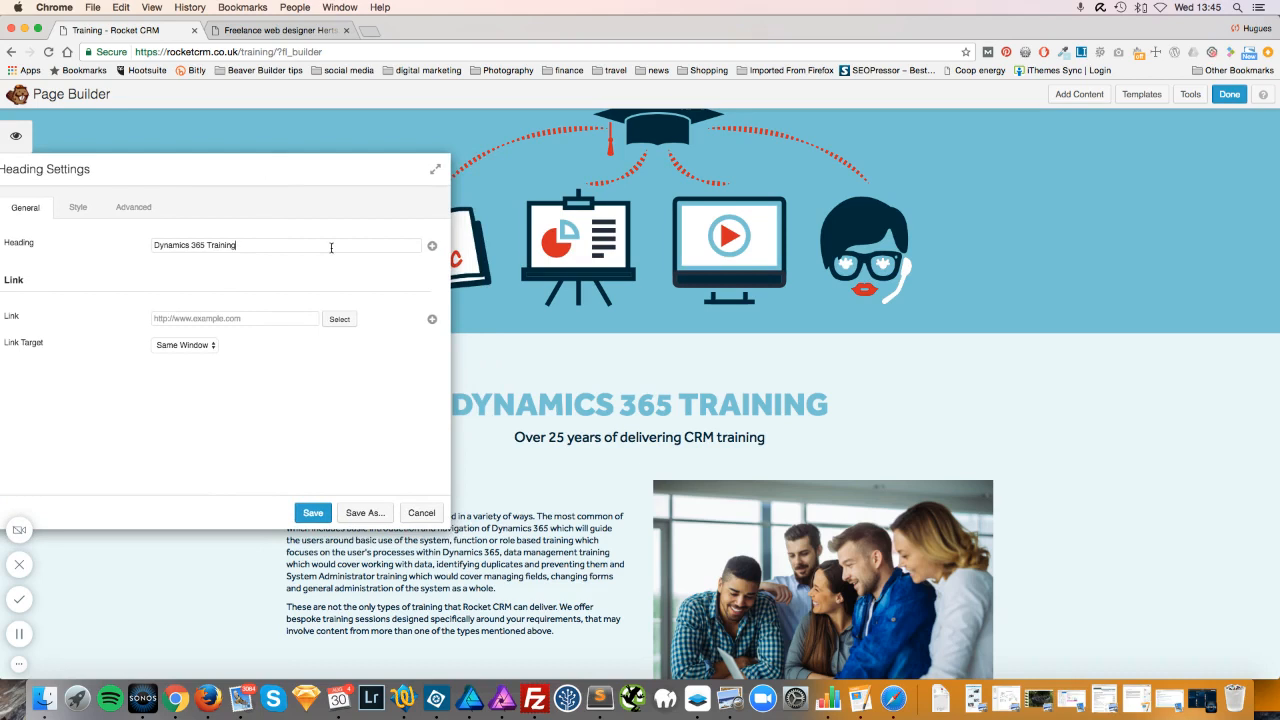
pyautogui.write('this is')
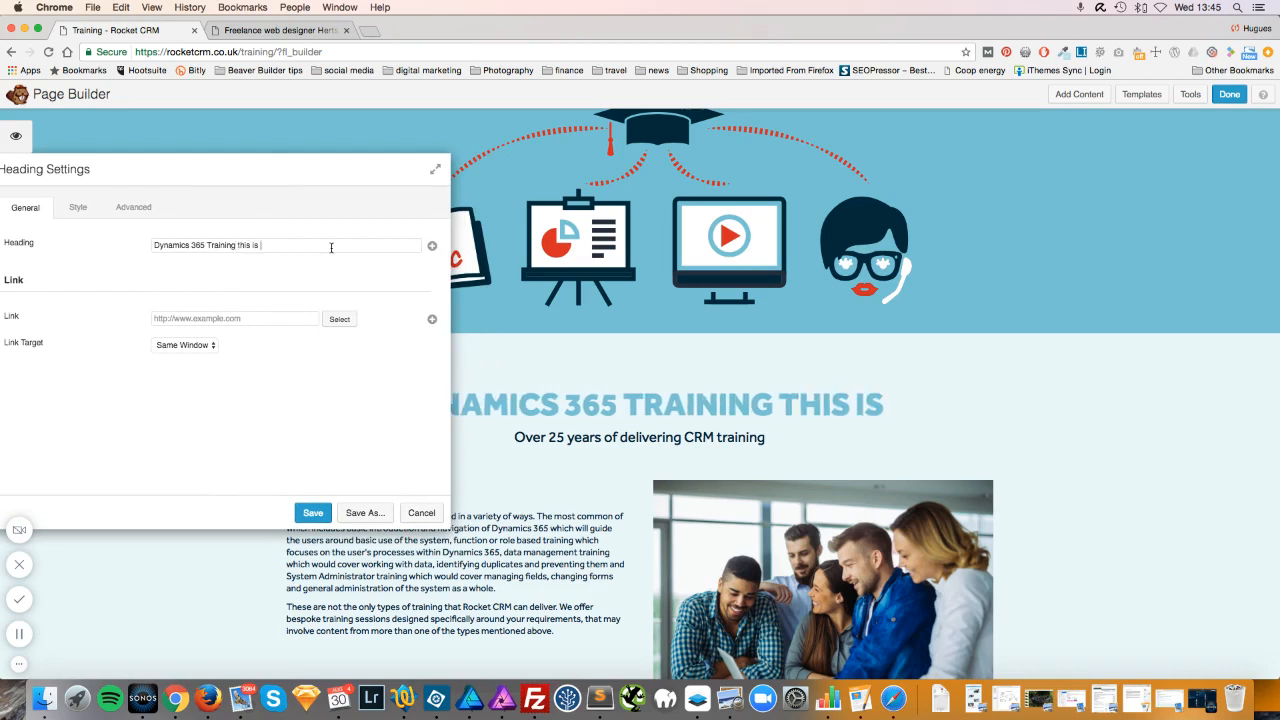
pyautogui.write(' a change')
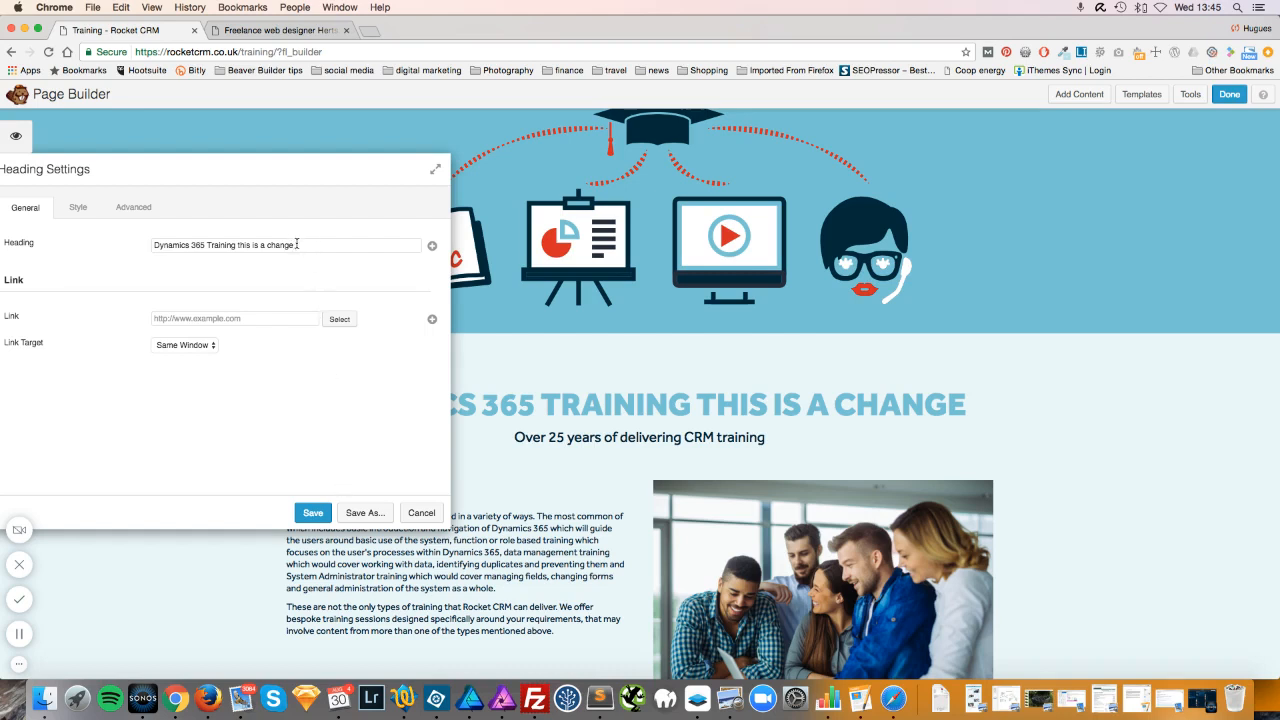
pyautogui.moveTo(305, 168); pyautogui.dragTo(390, 153)
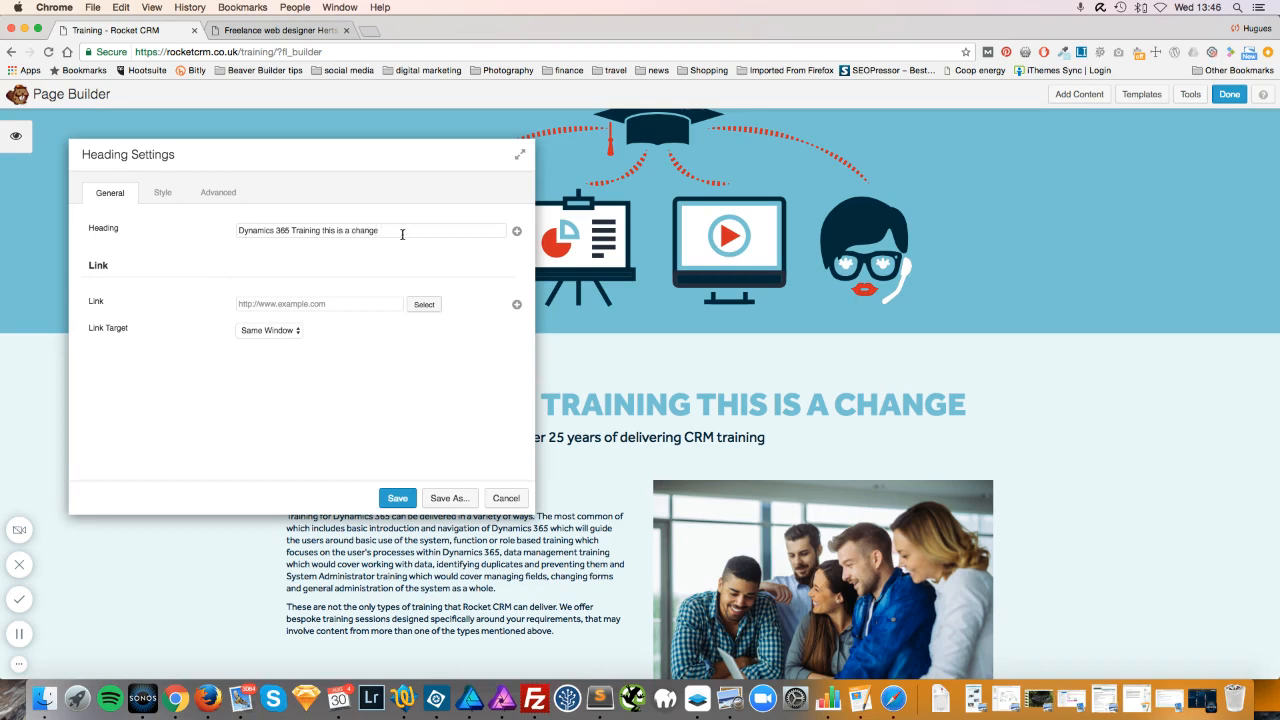
pyautogui.click(507, 499)
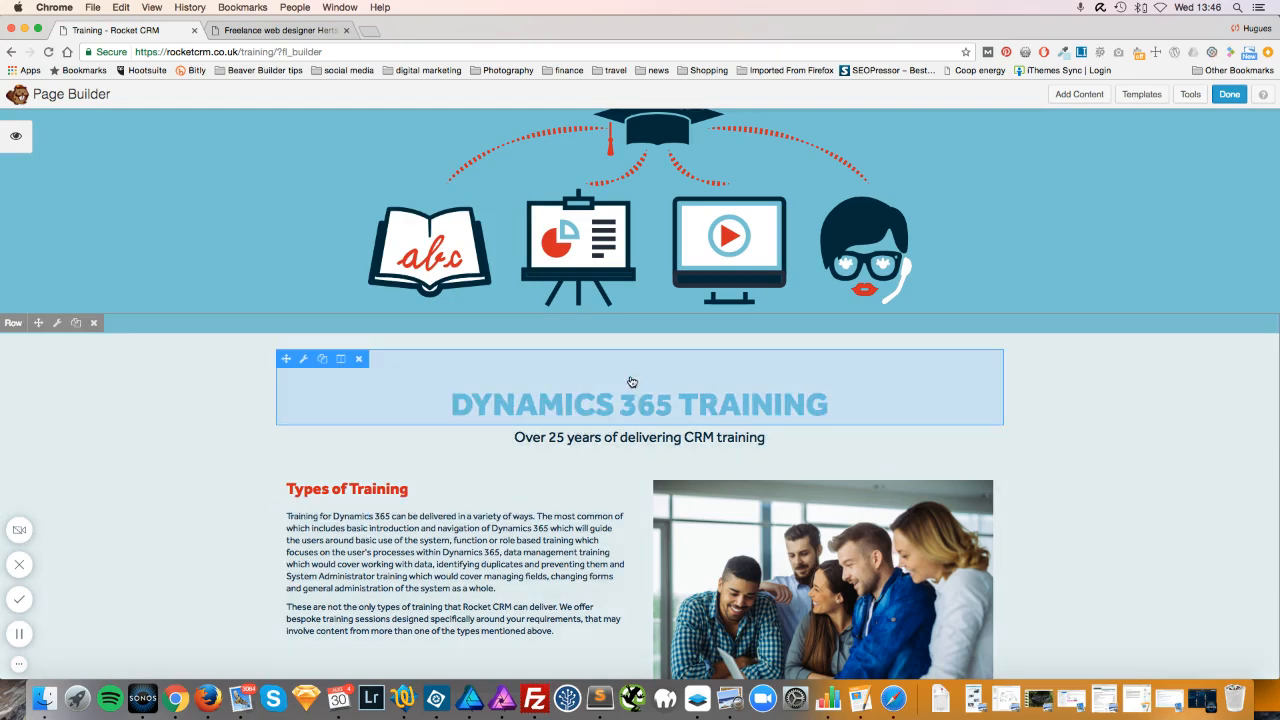
# Open the Types of Training paragraph's Text Editor module in Visual editing mode.
pyautogui.scroll(-2, 632, 382)
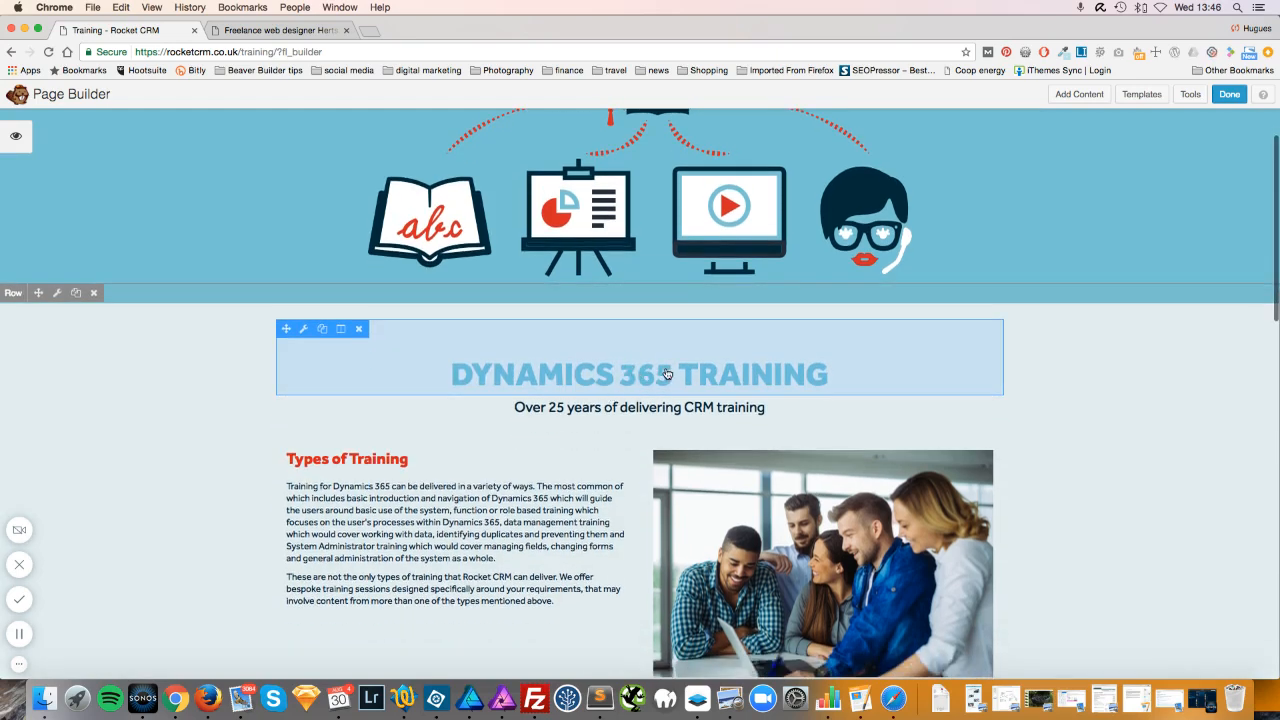
pyautogui.scroll(-2, 660, 378)
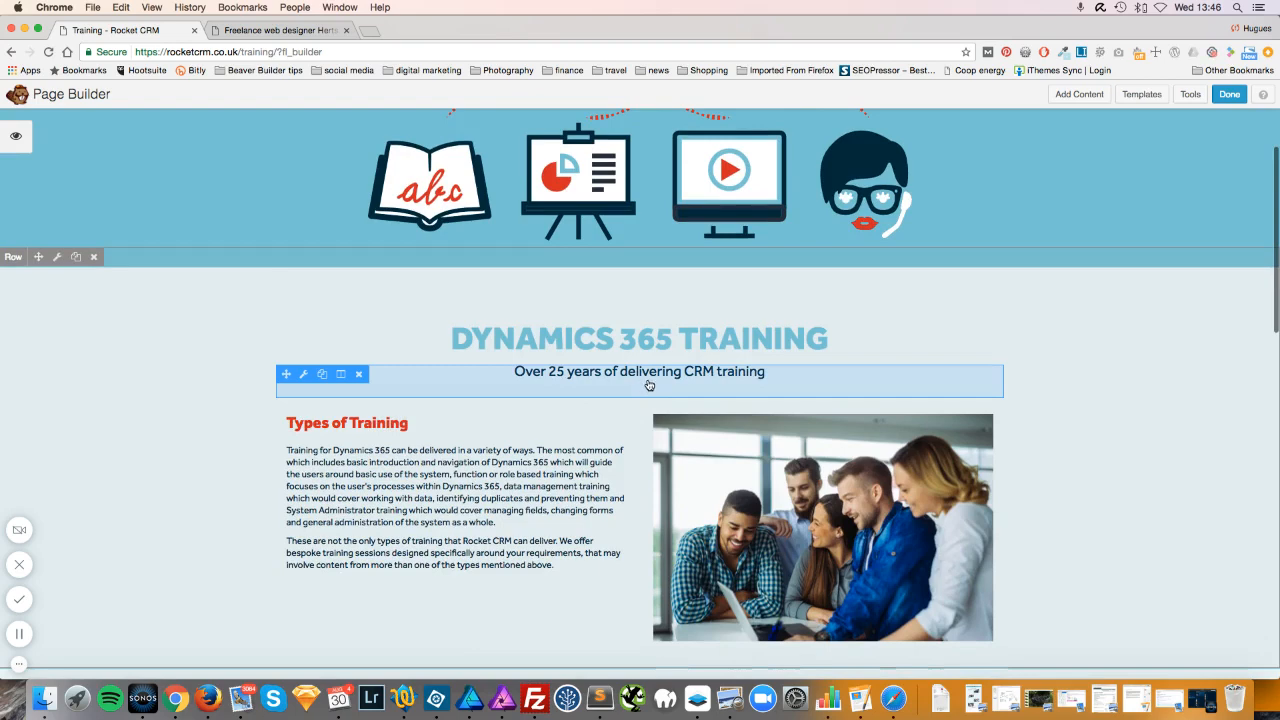
pyautogui.click(494, 482)
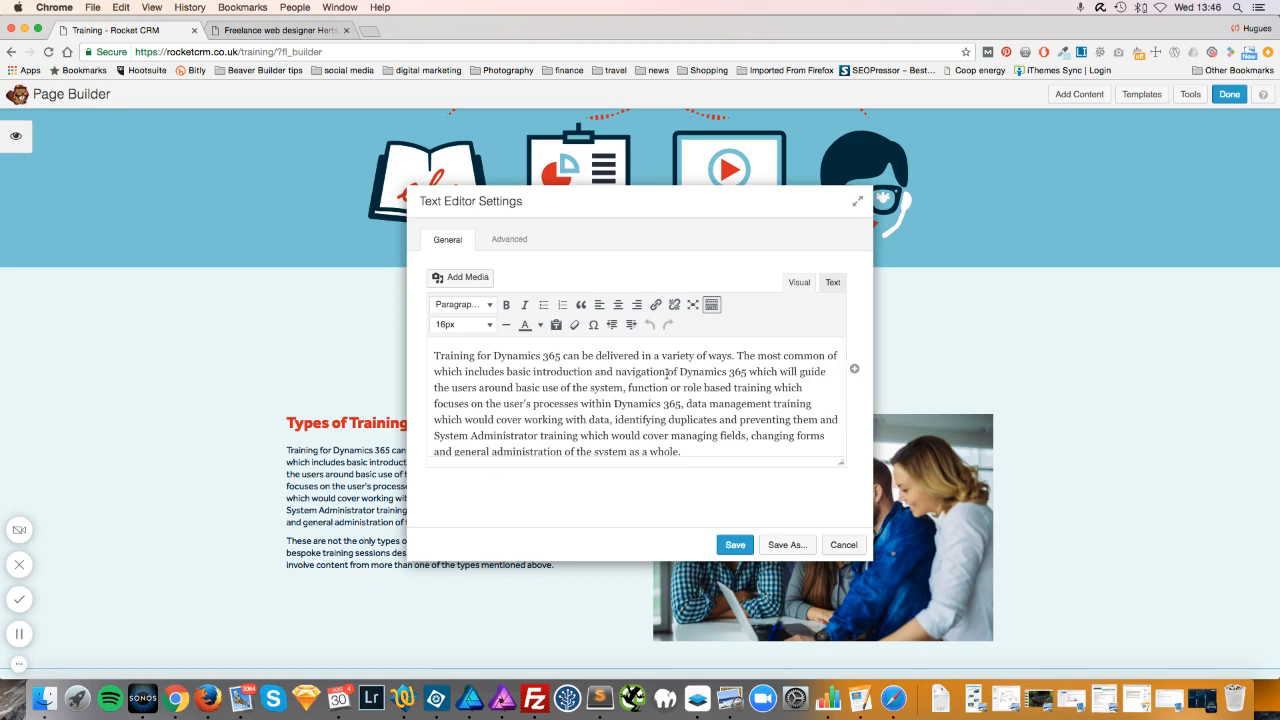
pyautogui.scroll(-3, 667, 373)
pyautogui.scroll(5, 666, 375)
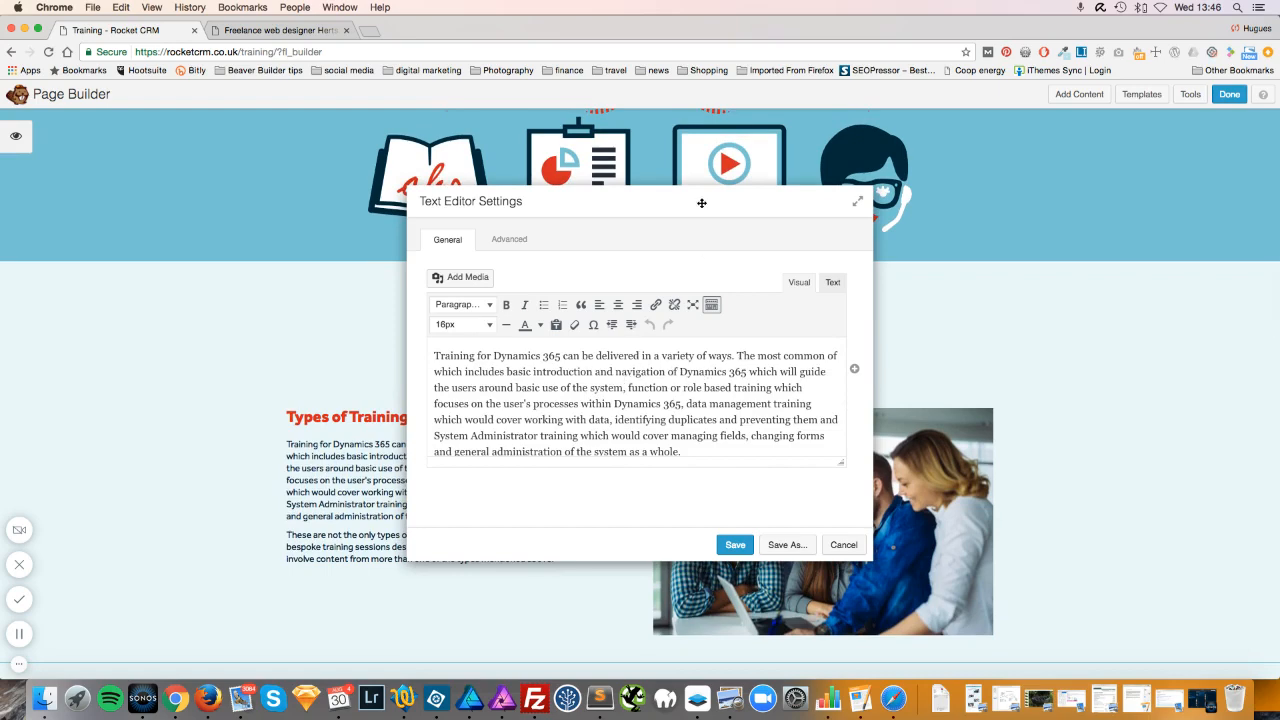
pyautogui.moveTo(700, 203); pyautogui.dragTo(988, 135)
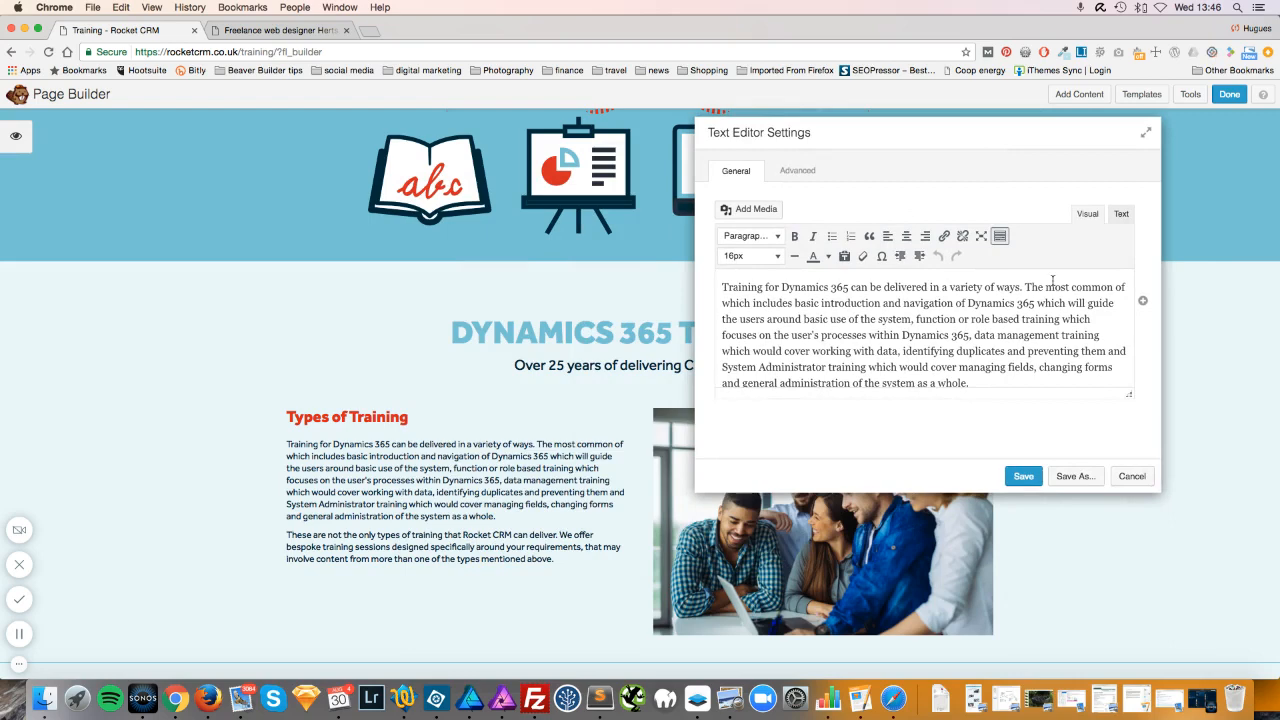
pyautogui.click(1121, 214)
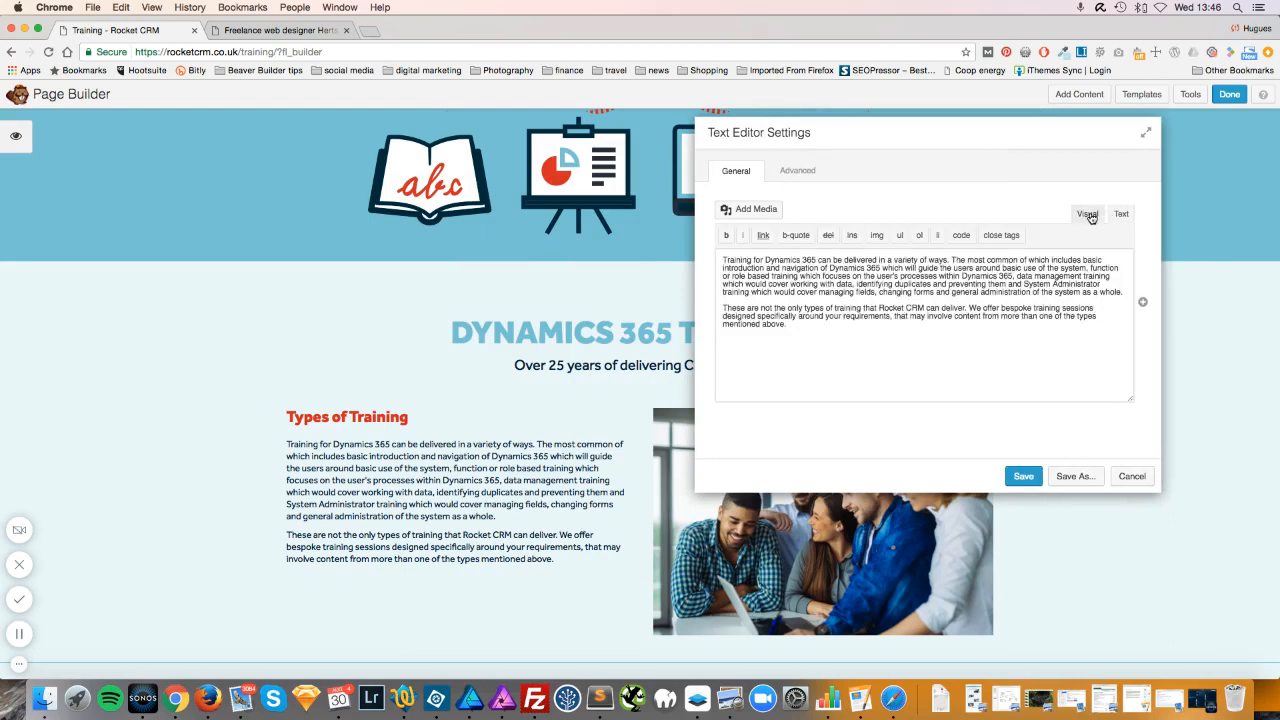
pyautogui.click(1088, 215)
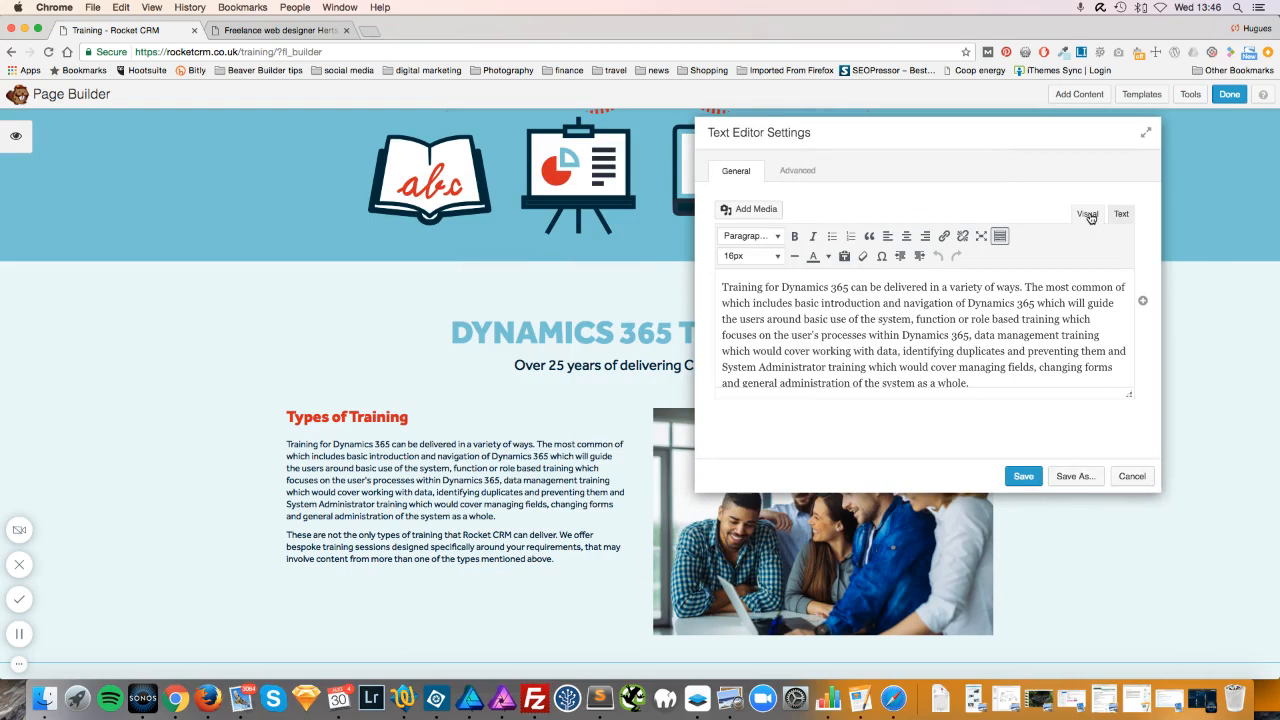
# Replace the opening word 'Training' with 'Make a change' and save the paragraph.
pyautogui.doubleClick(759, 287)
pyautogui.press('BackSpace')
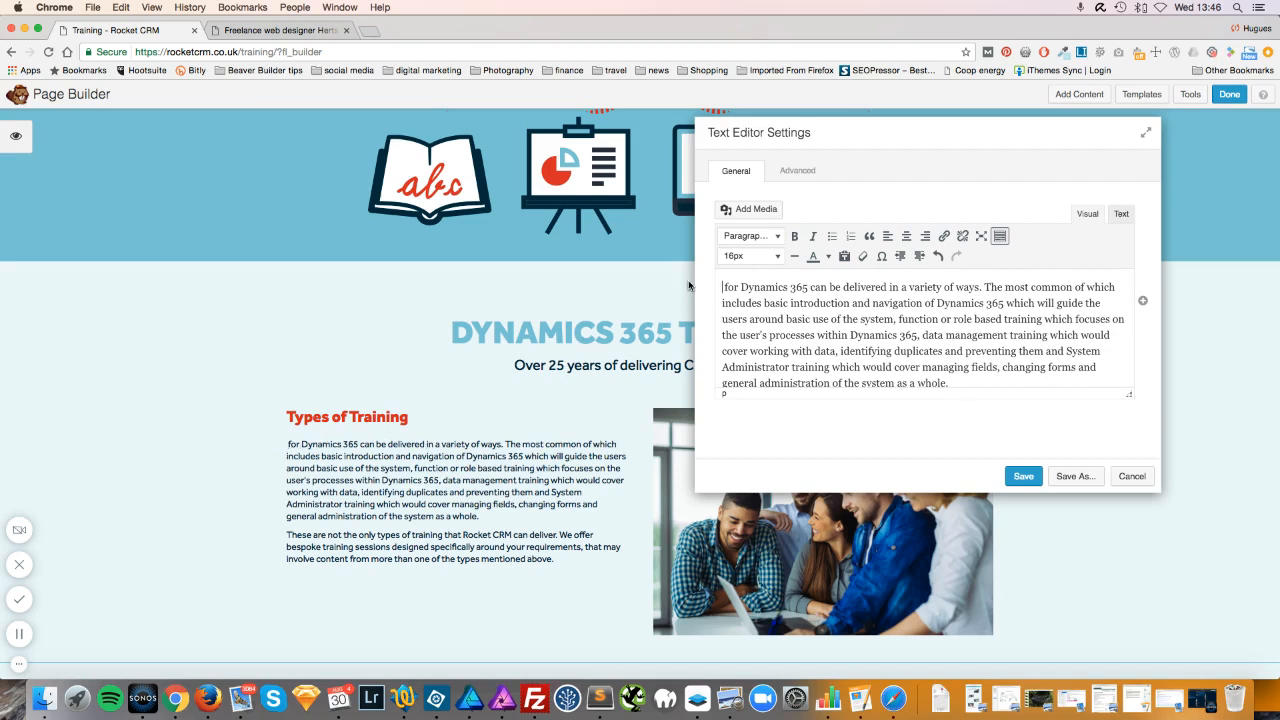
pyautogui.write('Training')
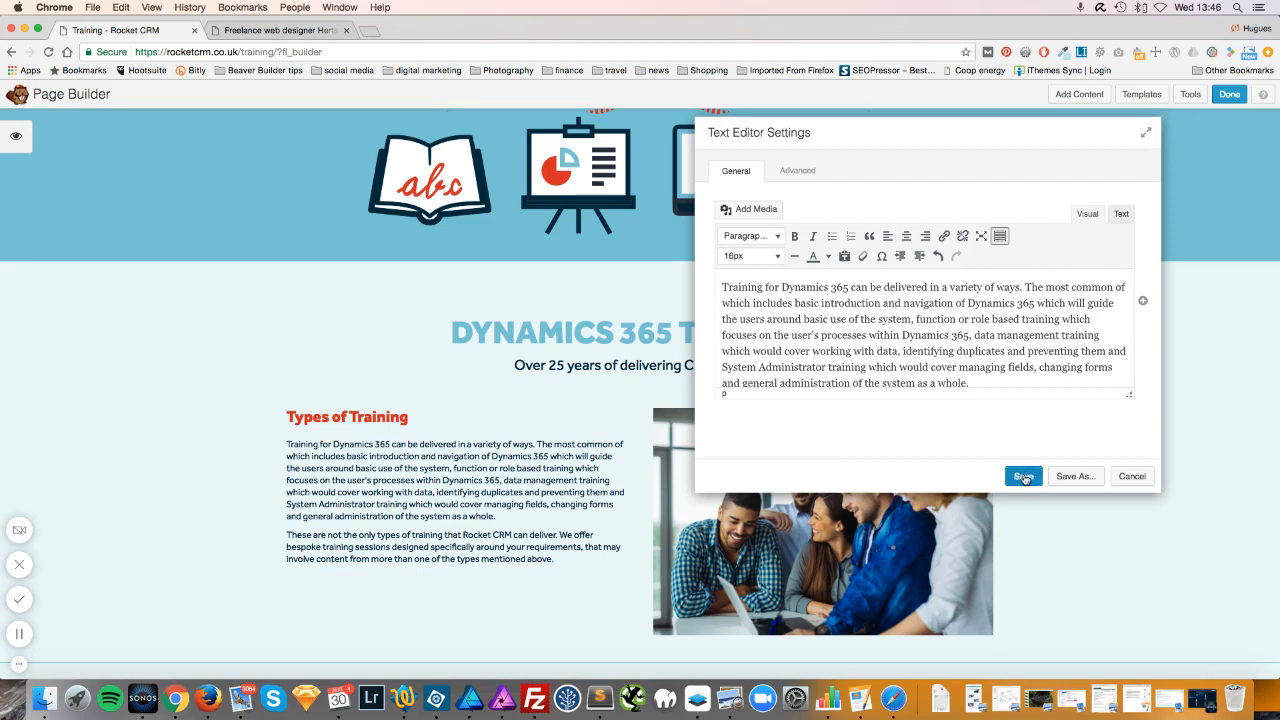
pyautogui.moveTo(764, 288); pyautogui.dragTo(708, 287)
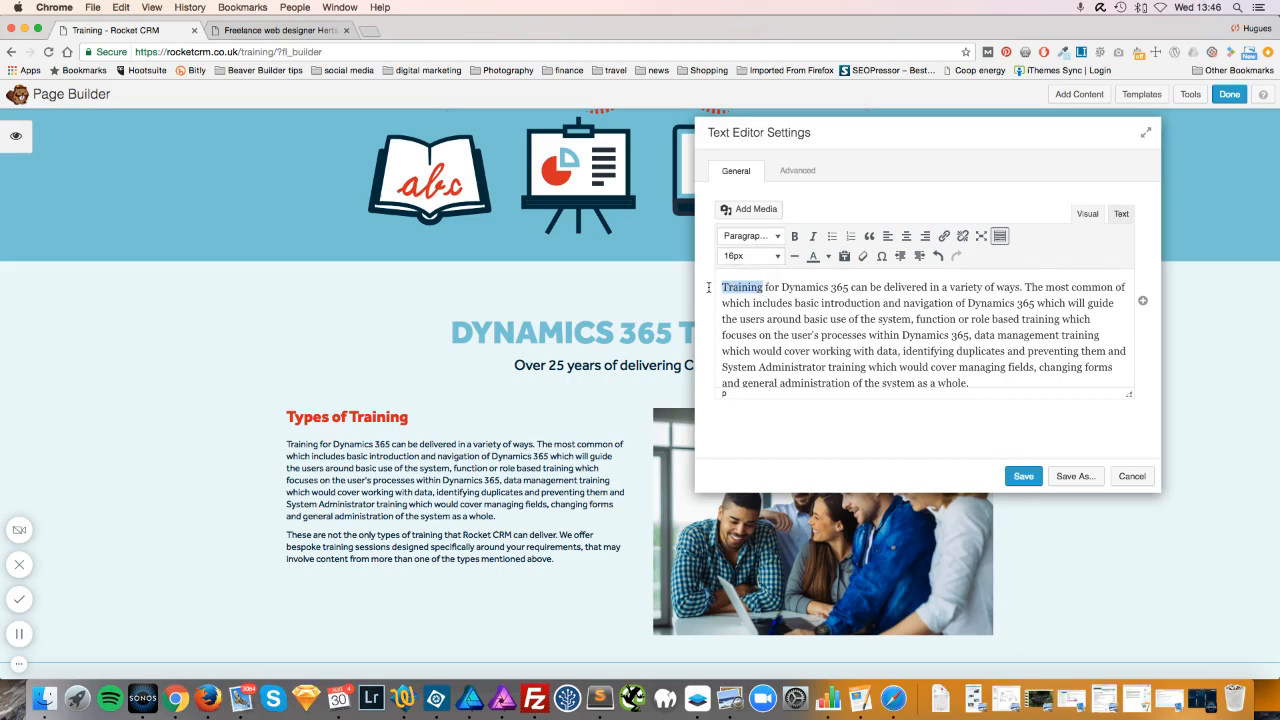
pyautogui.write('Make a chan')
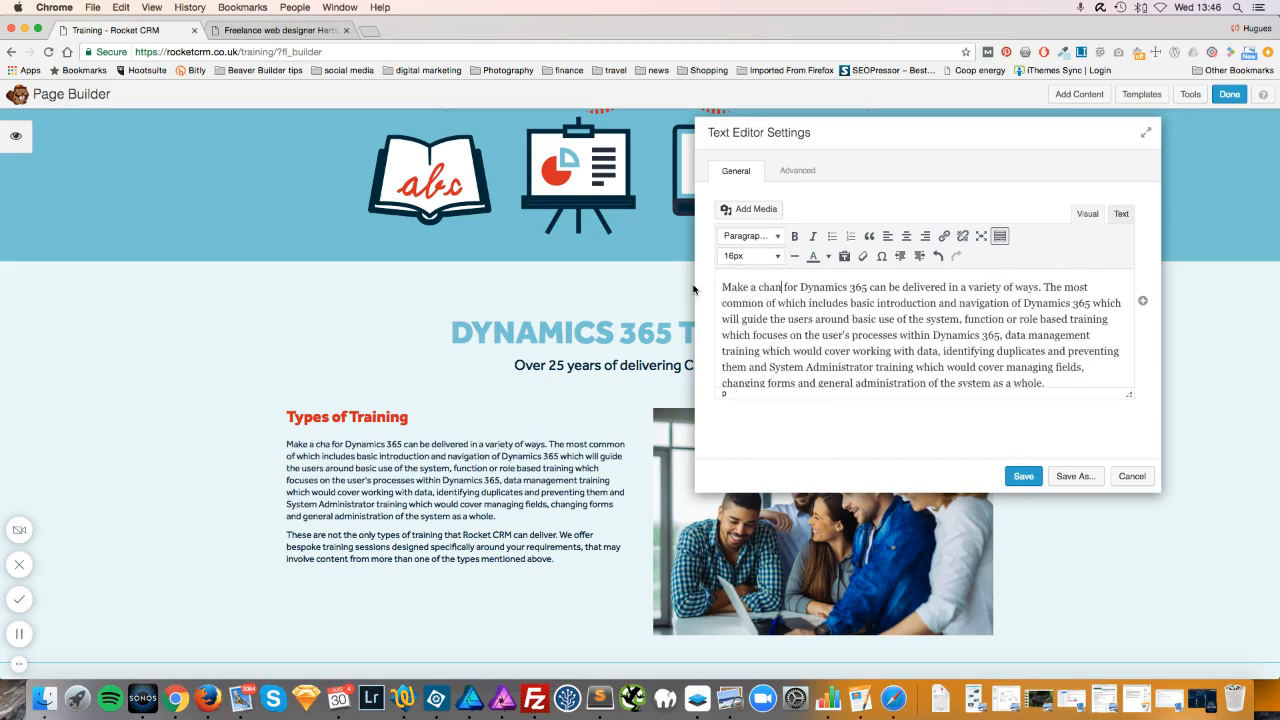
pyautogui.write('ge')
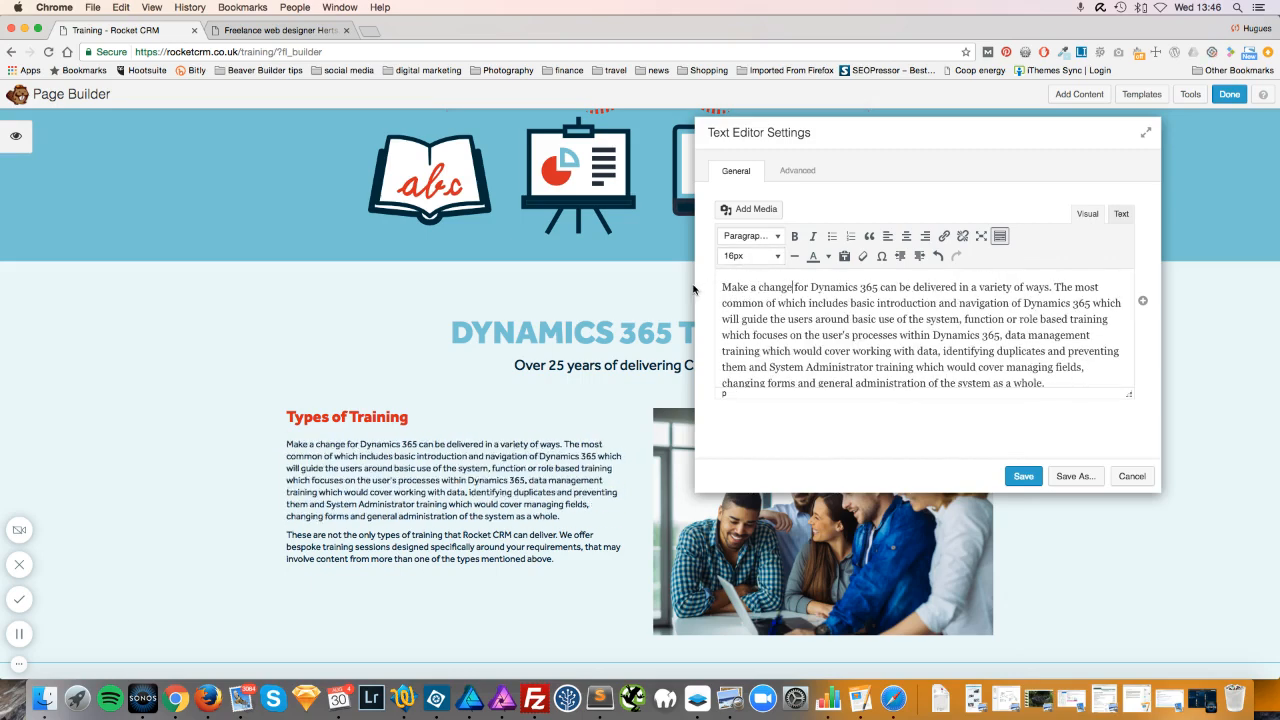
pyautogui.click(1022, 476)
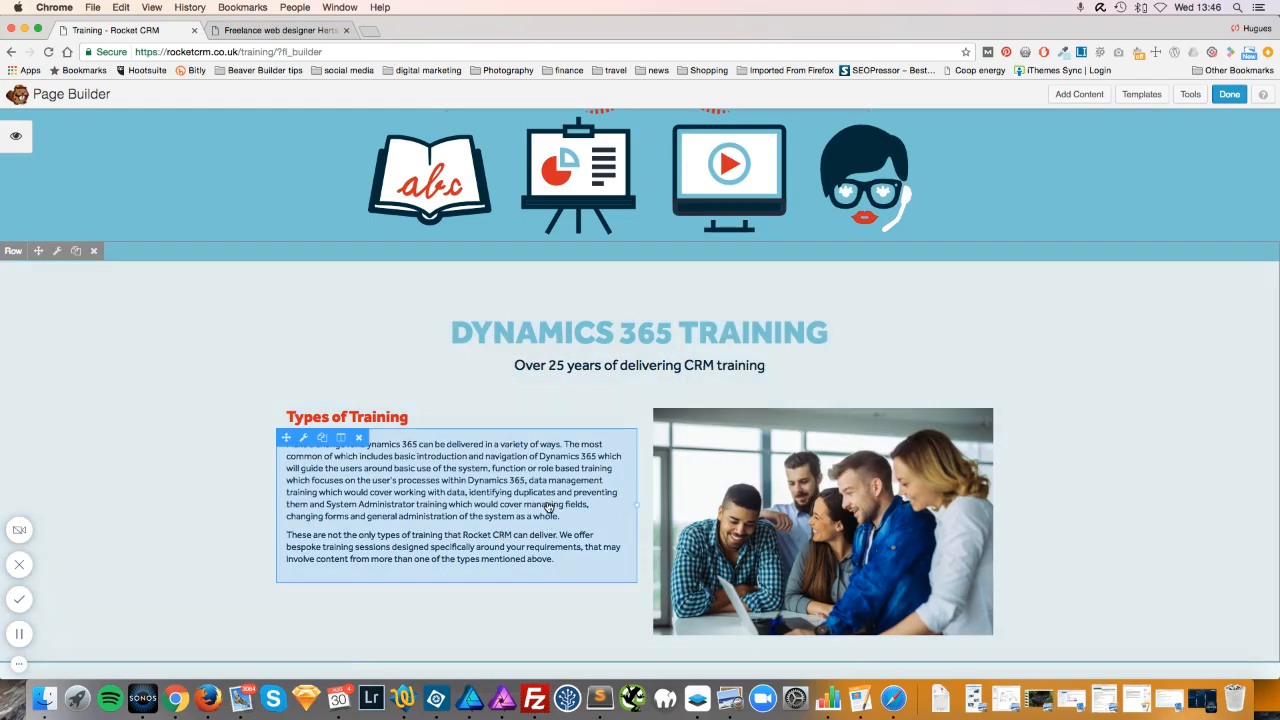
# Open the group photo's settings and try the Dynamic-365-training-2 image from the Media Library.
pyautogui.scroll(-1, 548, 508)
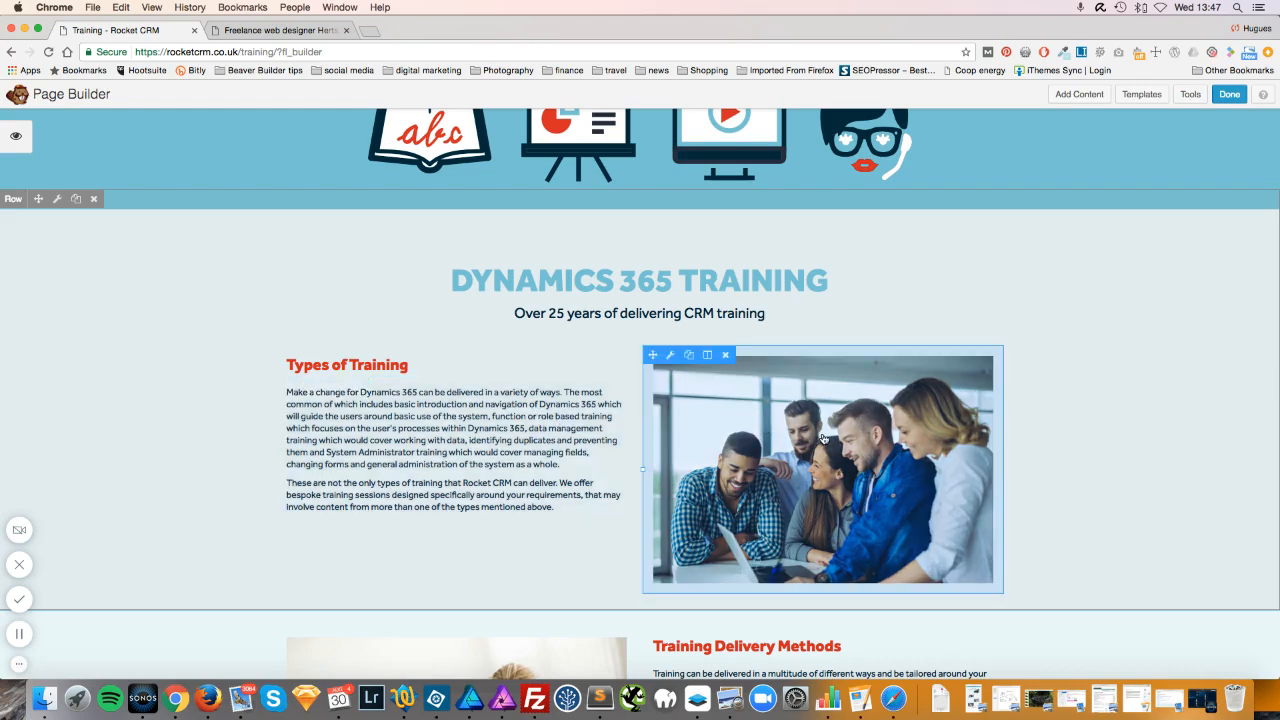
pyautogui.scroll(-1, 823, 440)
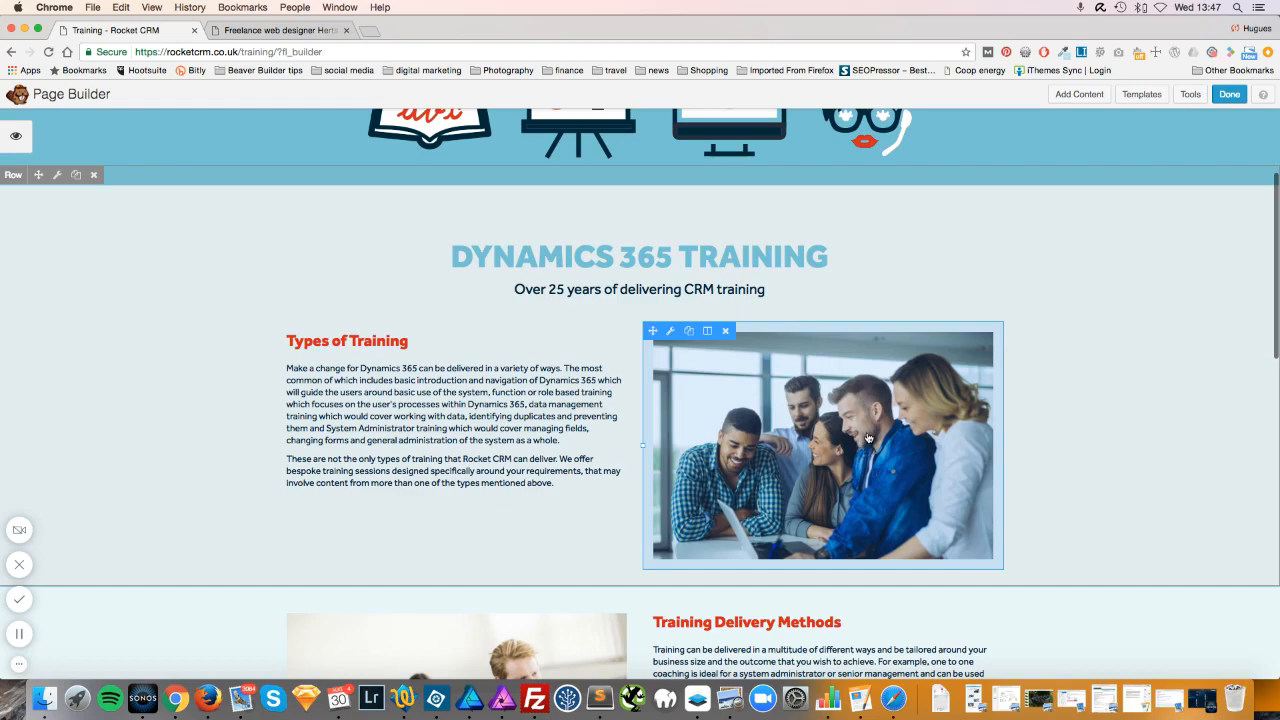
pyautogui.click(793, 440)
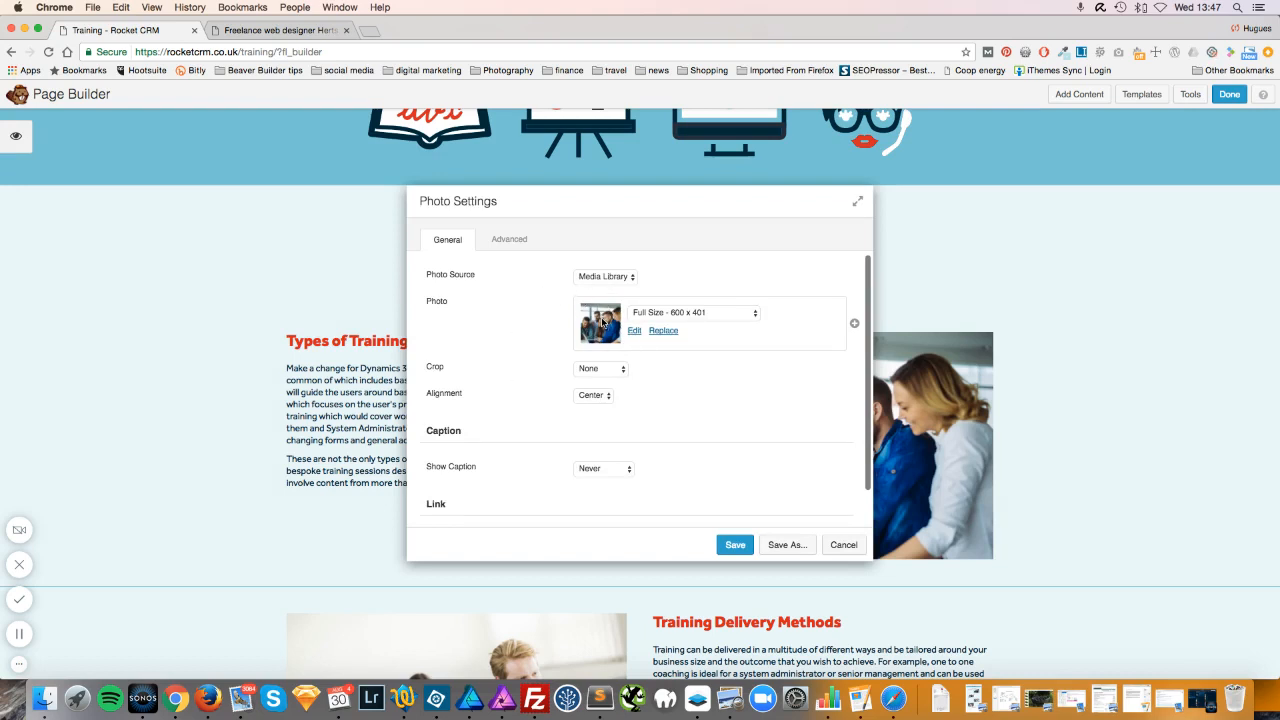
pyautogui.click(663, 331)
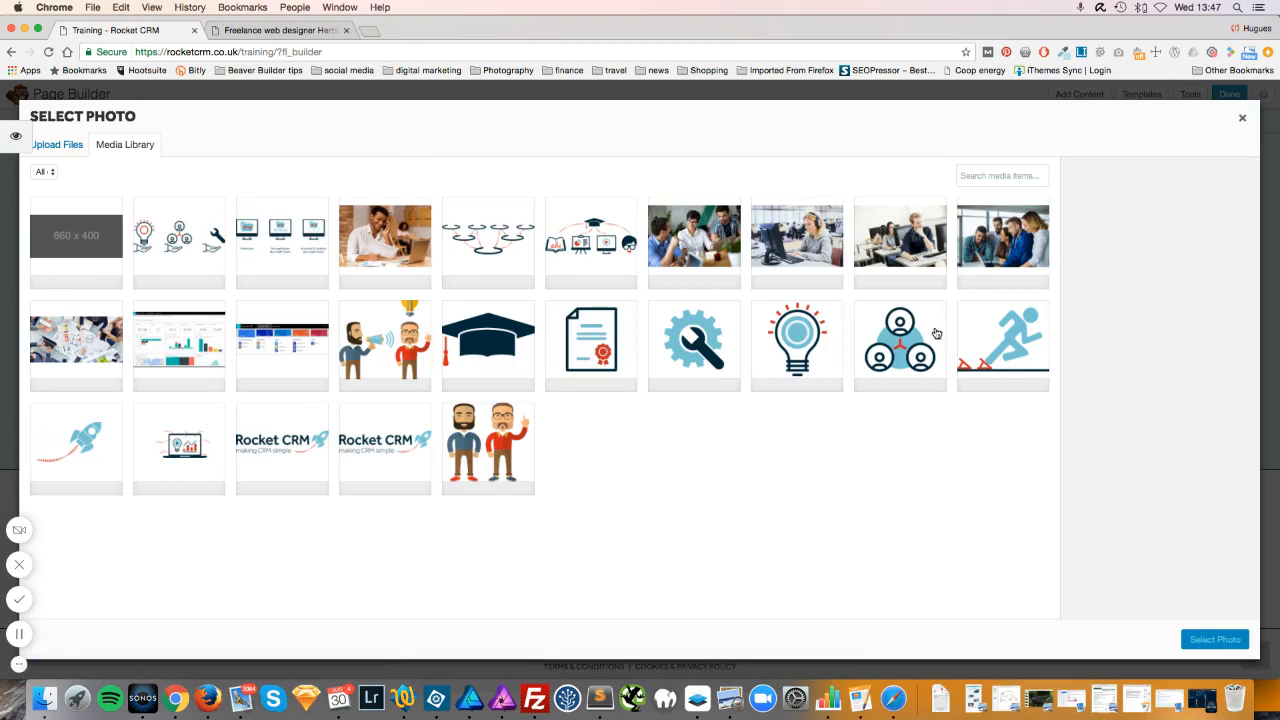
pyautogui.click(1243, 119)
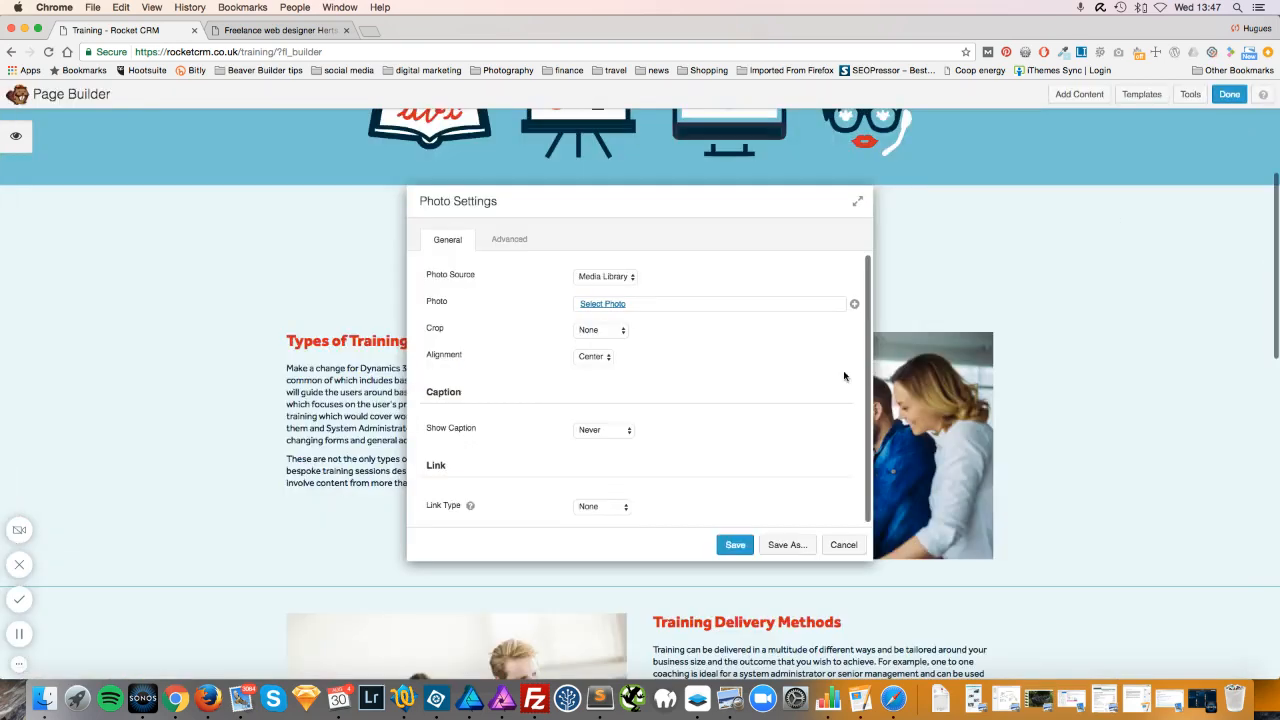
pyautogui.click(605, 304)
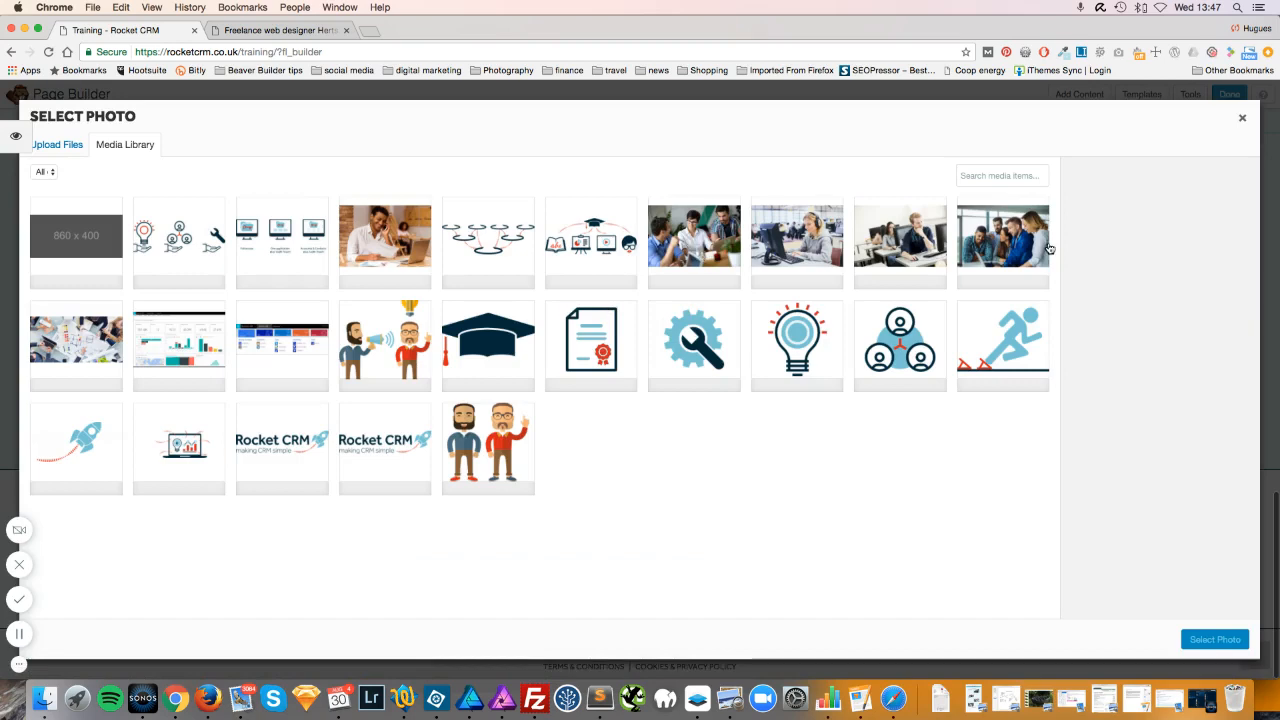
pyautogui.click(899, 254)
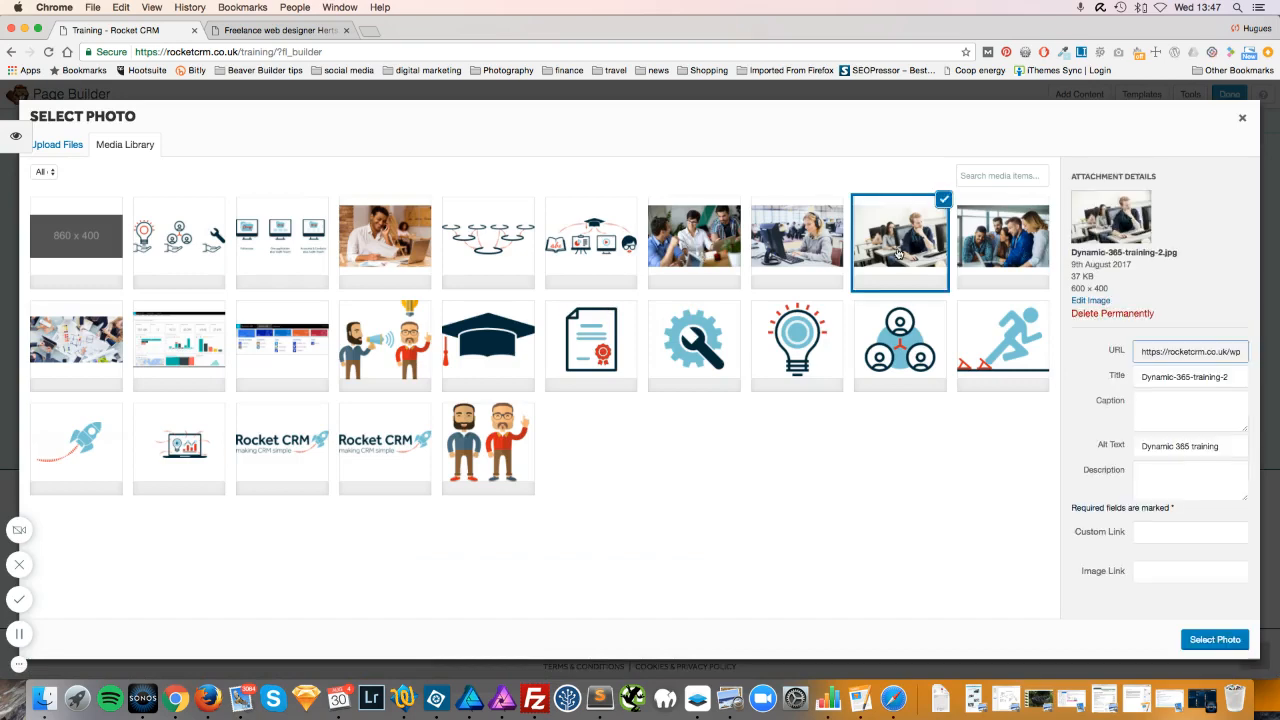
pyautogui.click(1214, 640)
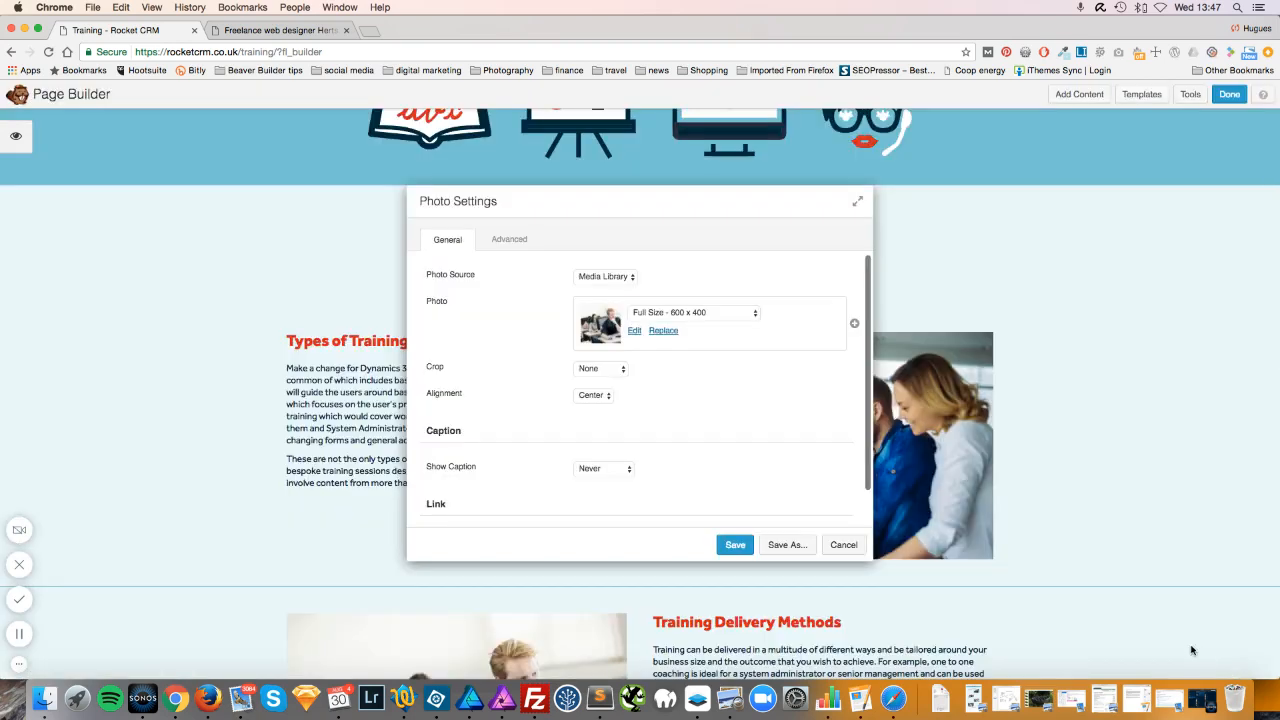
pyautogui.moveTo(753, 201); pyautogui.dragTo(674, 199)
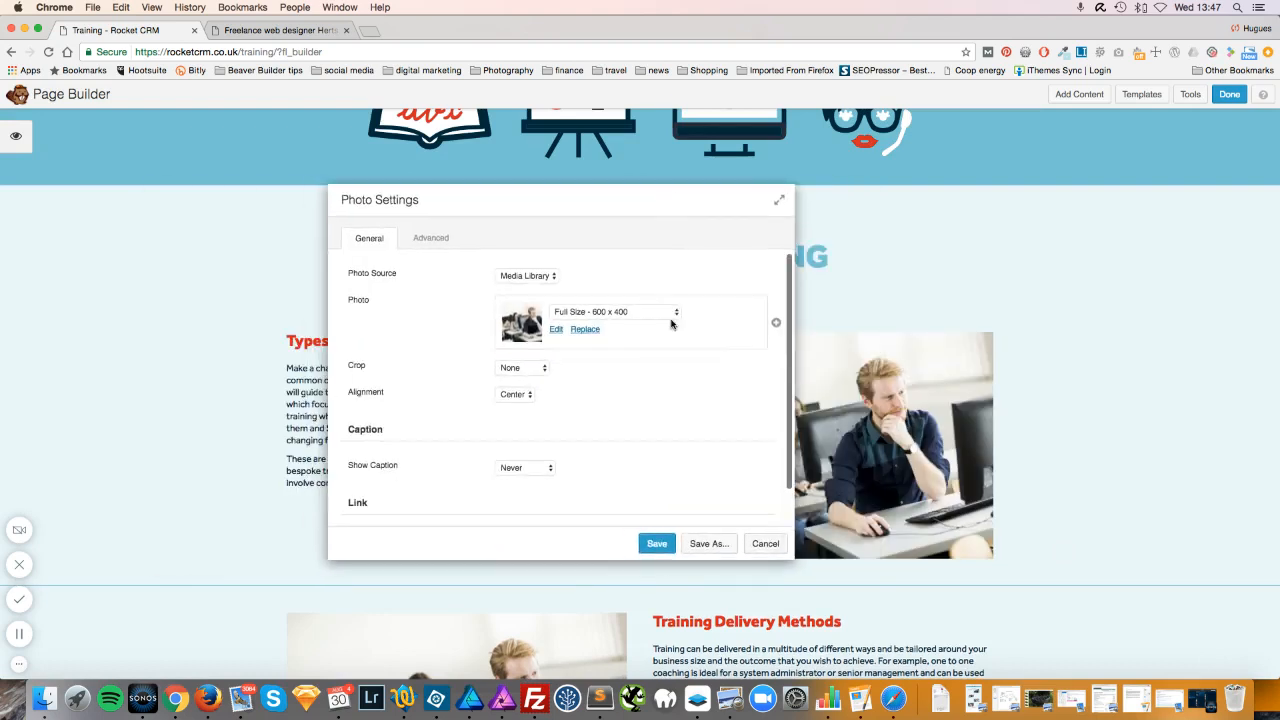
# Switch the photo to Dynamic-365-training-3, the headset image, and save the module.
pyautogui.click(587, 331)
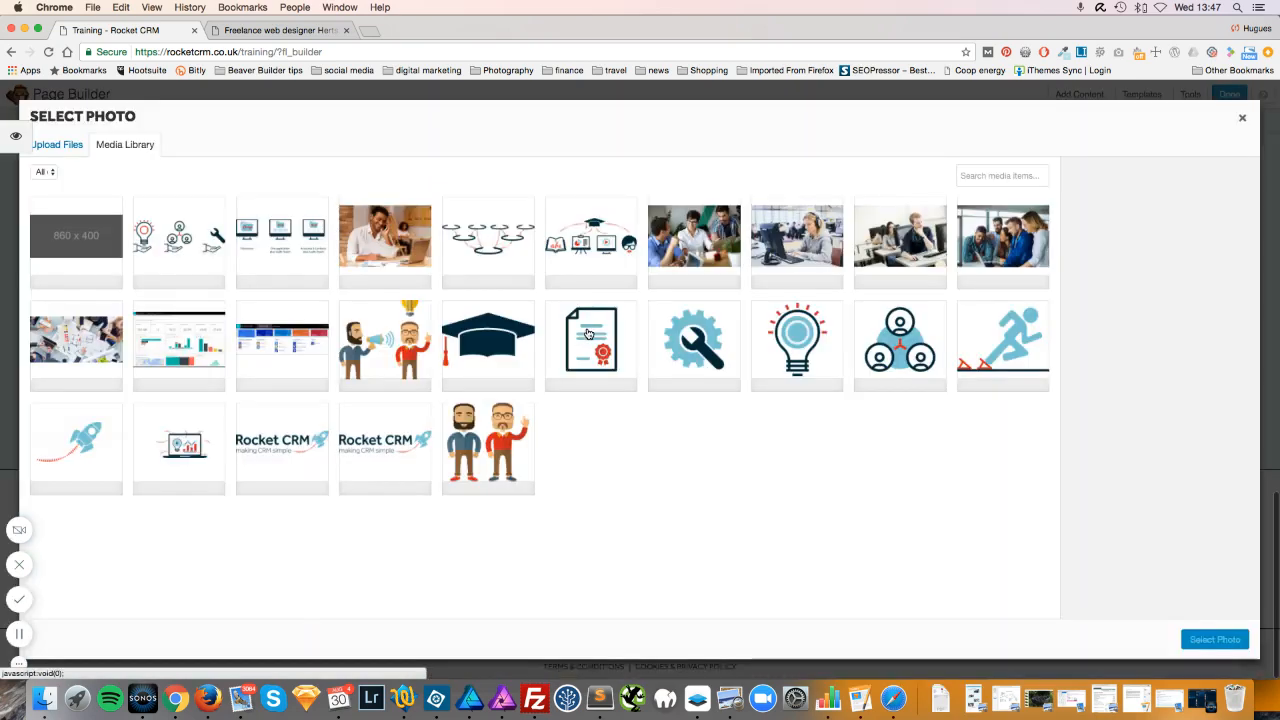
pyautogui.click(1243, 121)
pyautogui.click(652, 543)
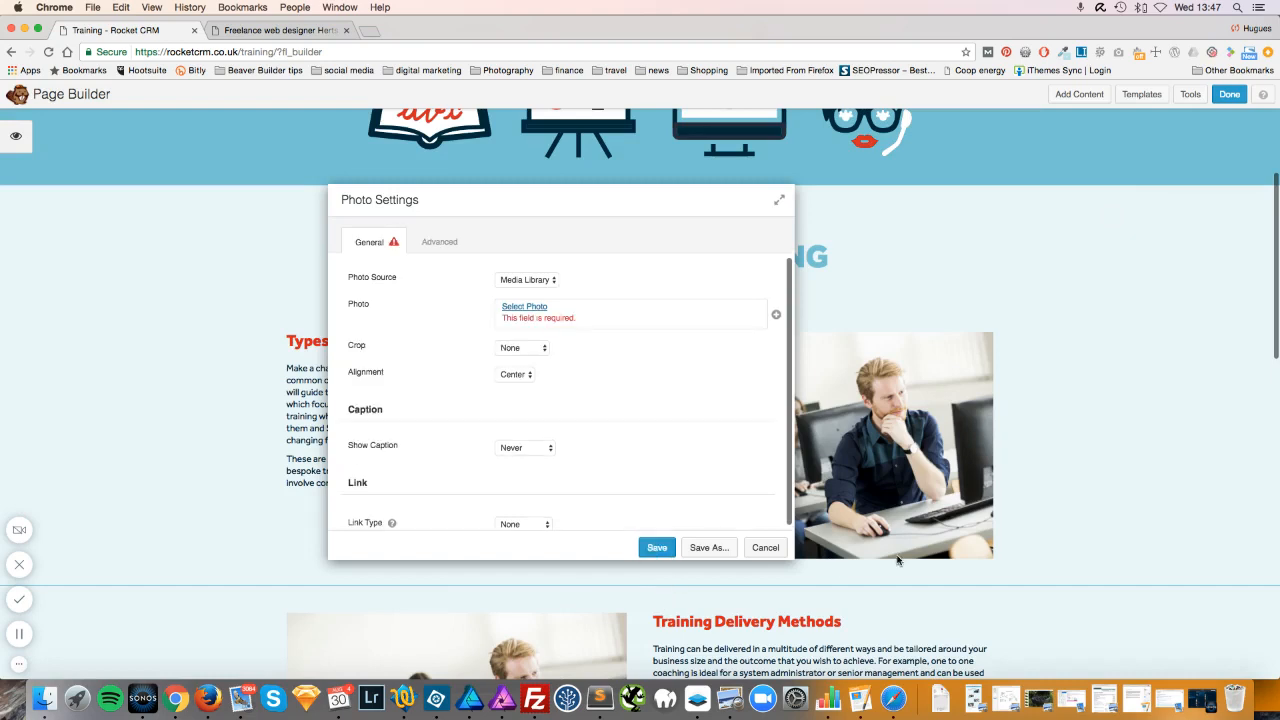
pyautogui.click(524, 306)
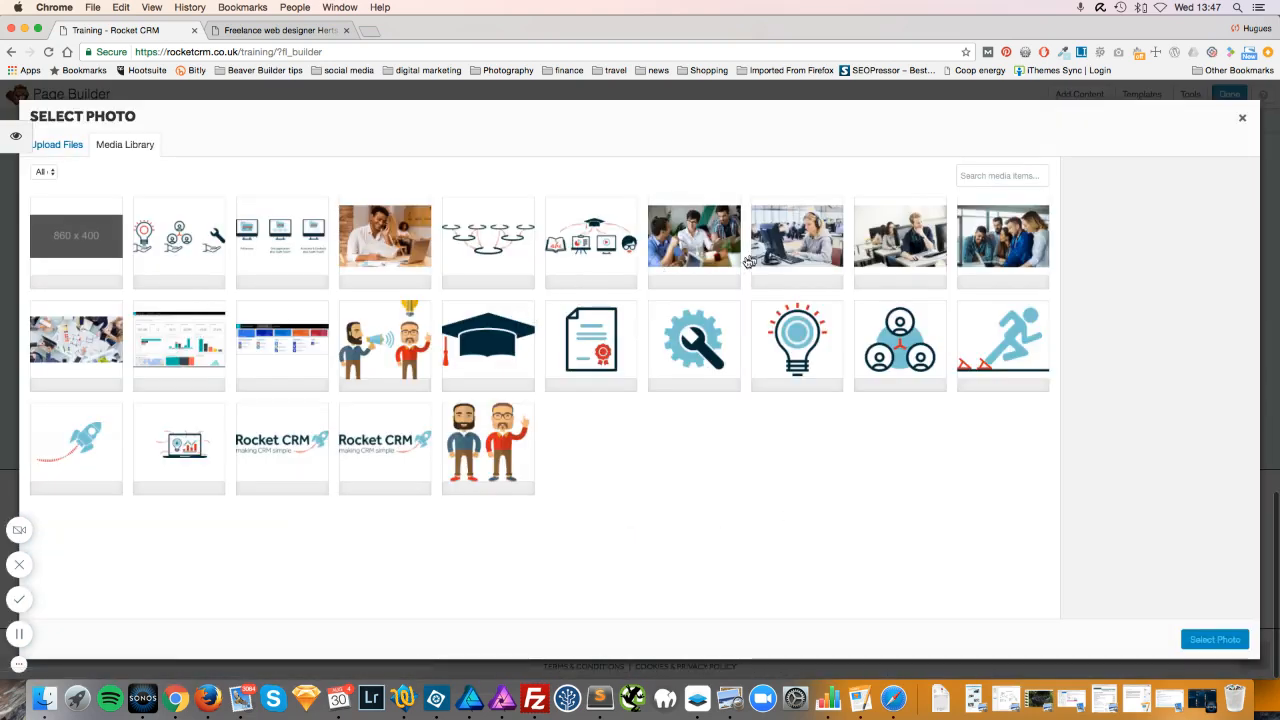
pyautogui.click(800, 248)
pyautogui.click(1211, 641)
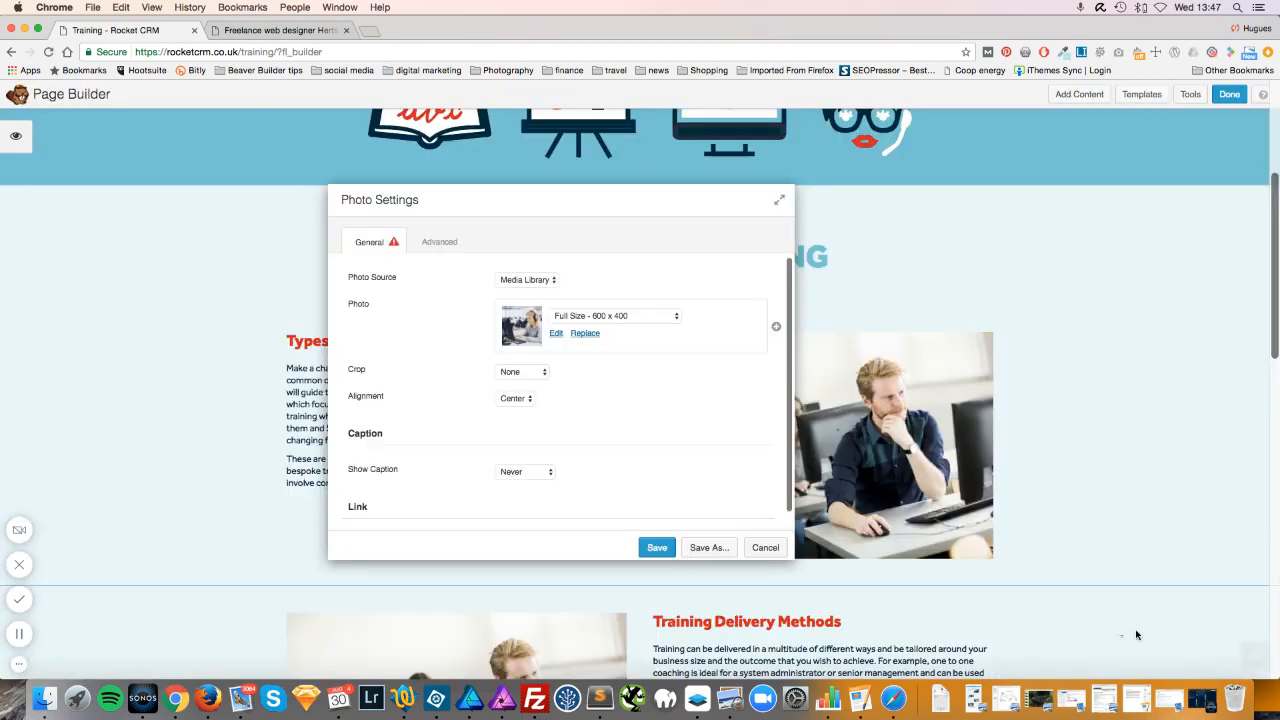
pyautogui.click(656, 548)
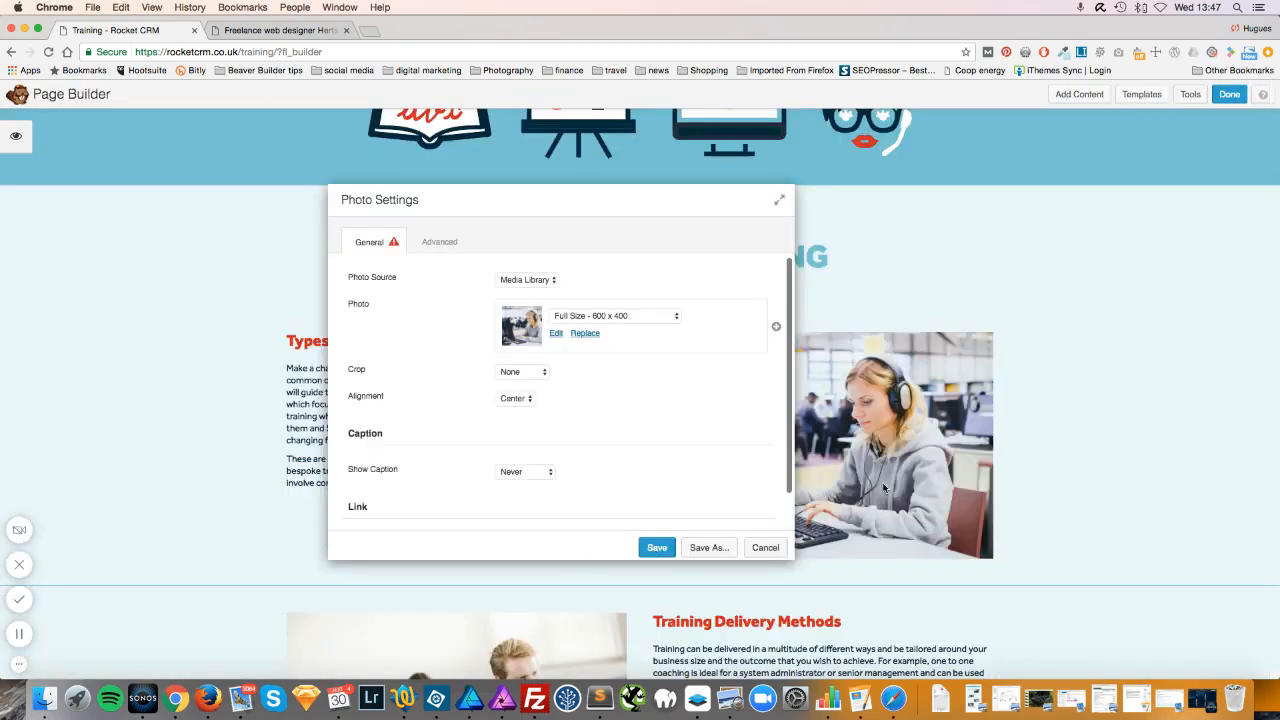
pyautogui.click(657, 547)
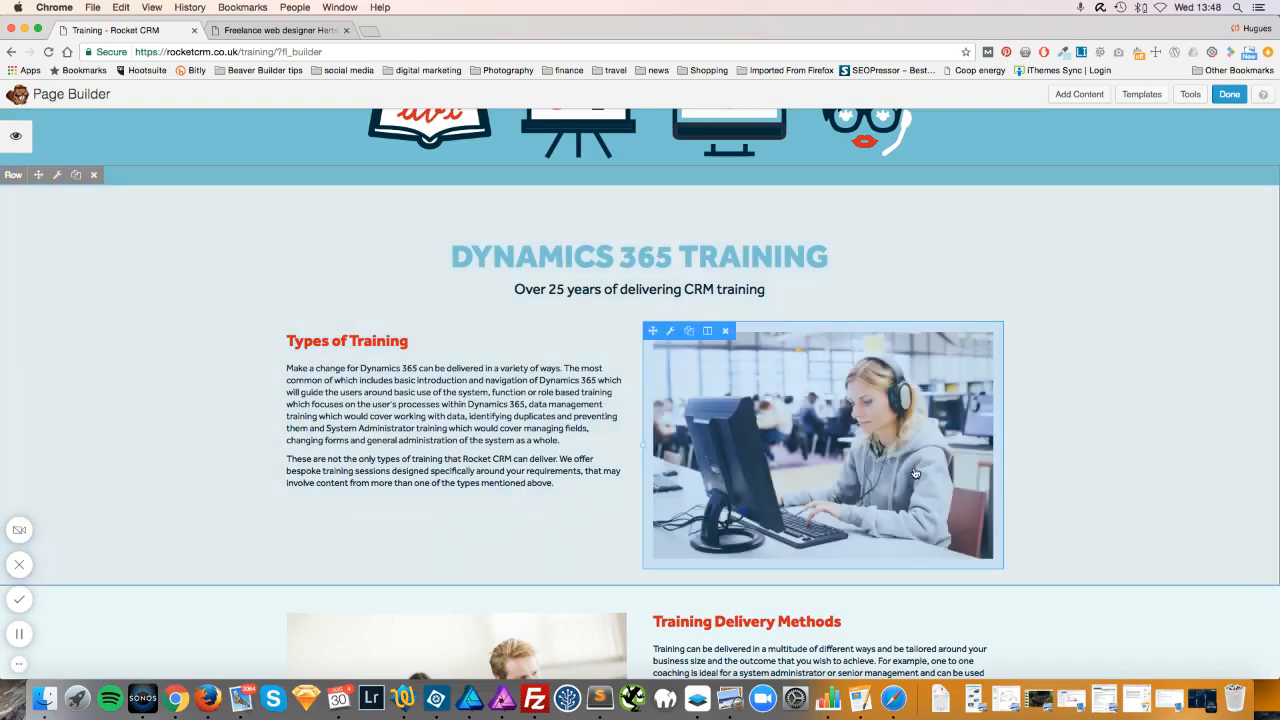
# Scroll down to the Ad-hoc Training Days section and its Contact Us For More Information button.
pyautogui.scroll(-4, 1028, 431)
pyautogui.scroll(-7, 1028, 431)
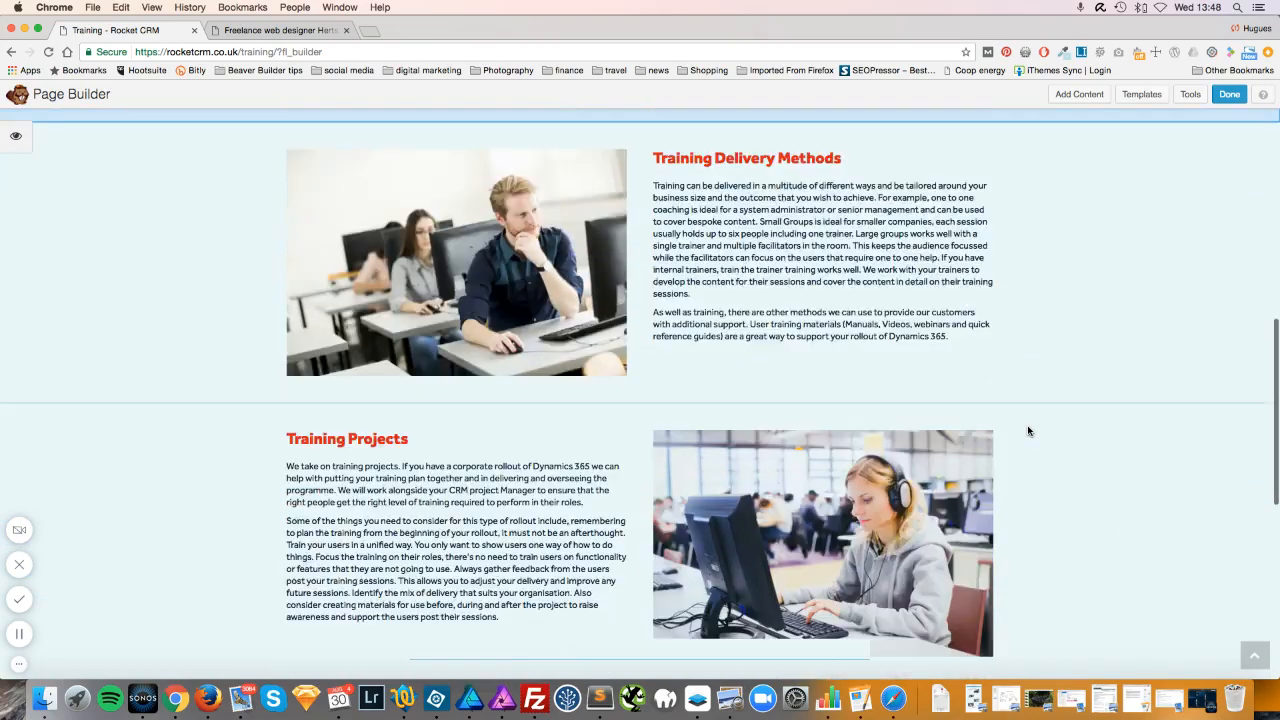
pyautogui.scroll(3, 1028, 431)
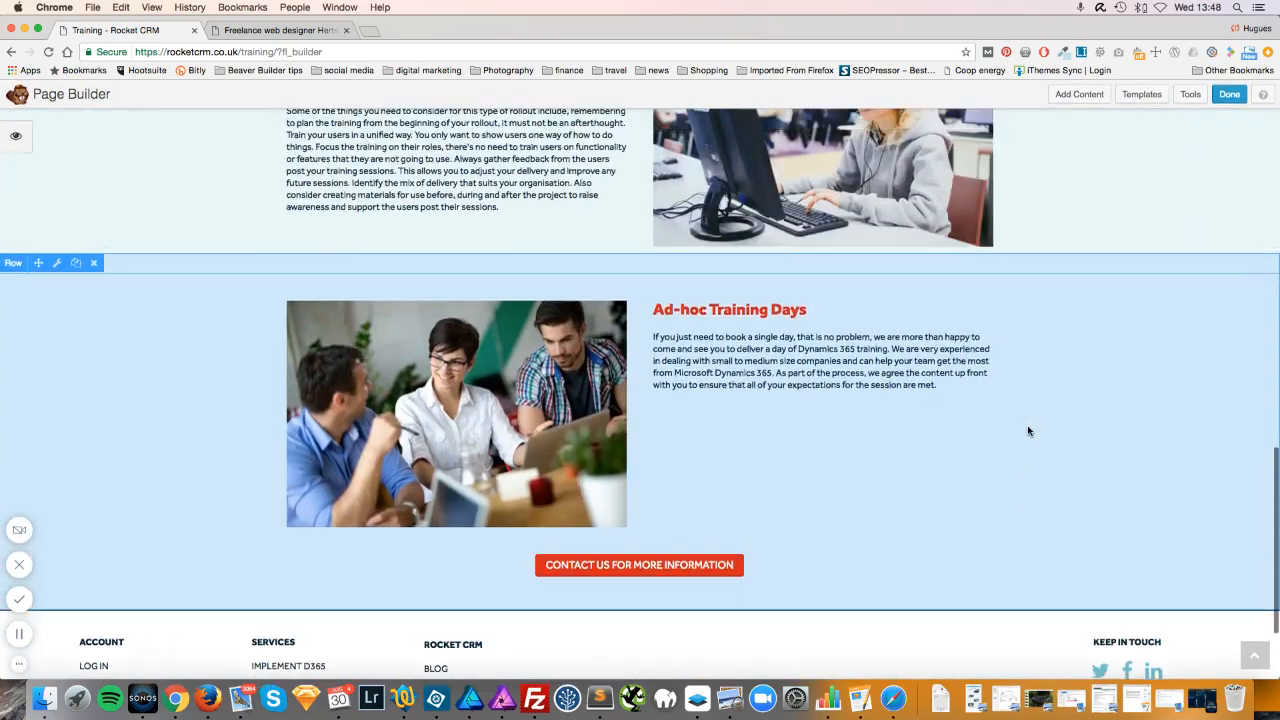
pyautogui.scroll(-3, 1028, 429)
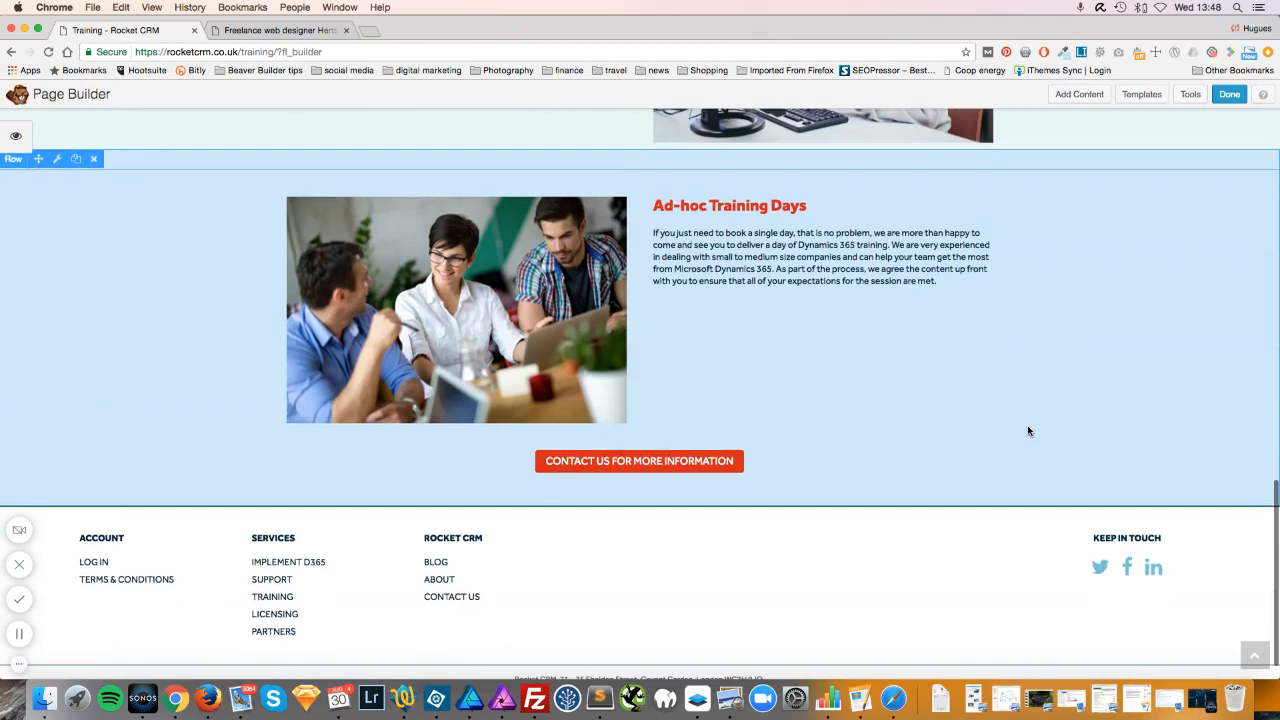
pyautogui.click(667, 468)
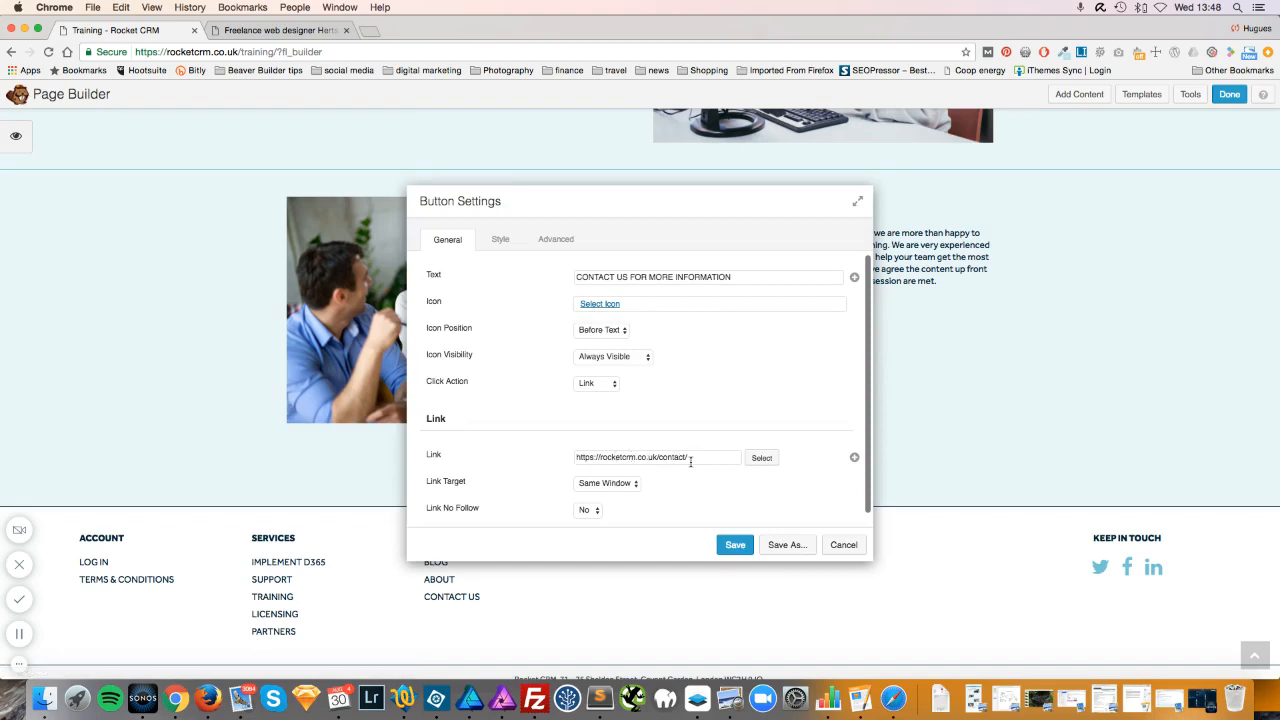
pyautogui.moveTo(777, 203); pyautogui.dragTo(1140, 116)
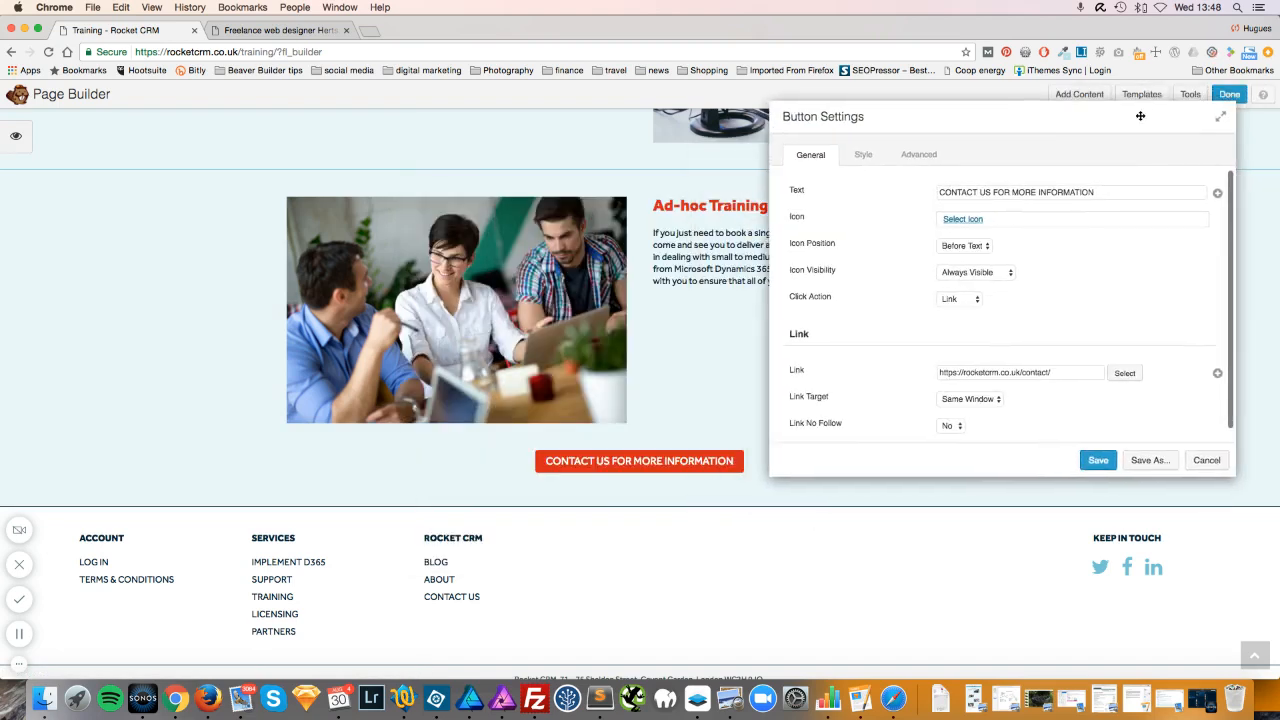
pyautogui.click(1125, 374)
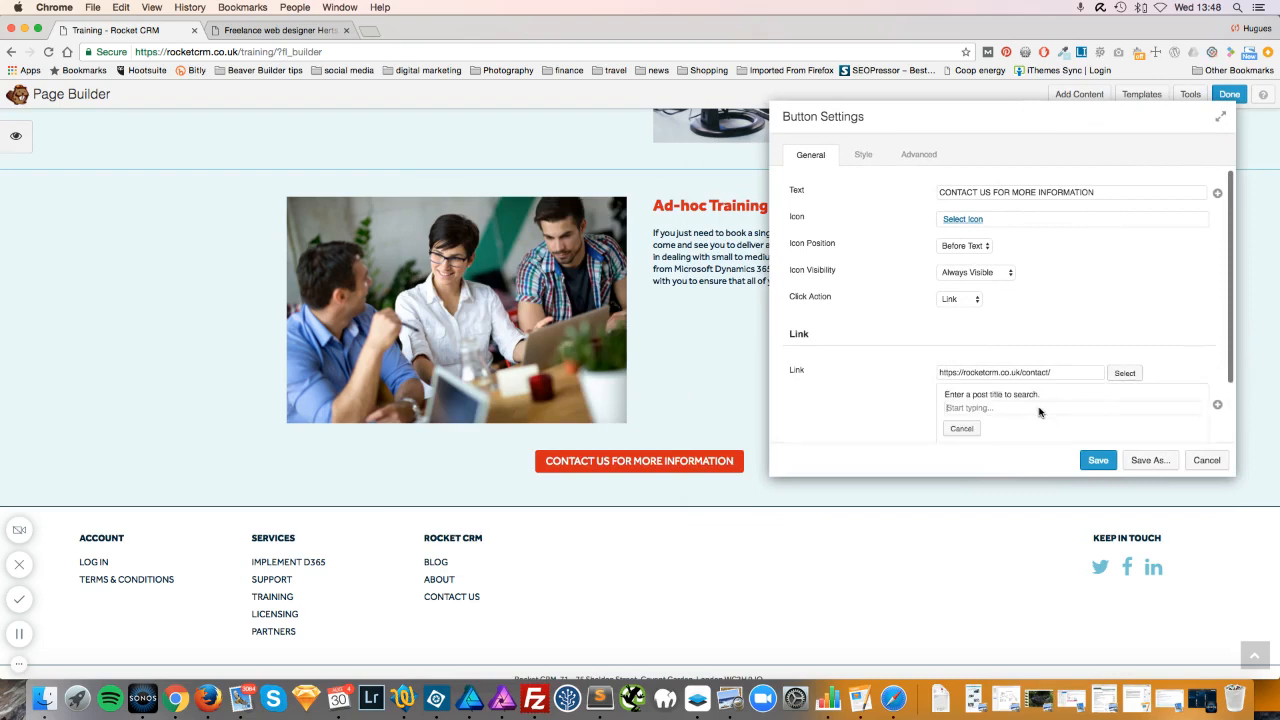
pyautogui.write('training')
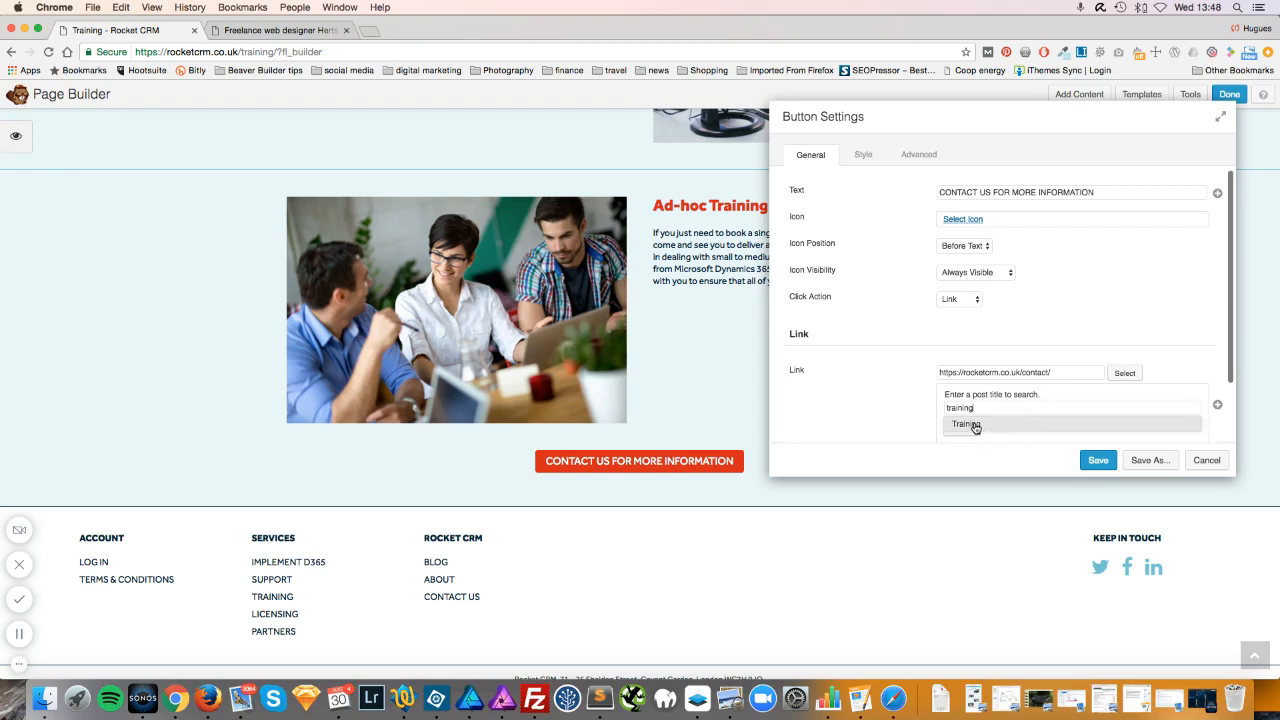
pyautogui.click(966, 424)
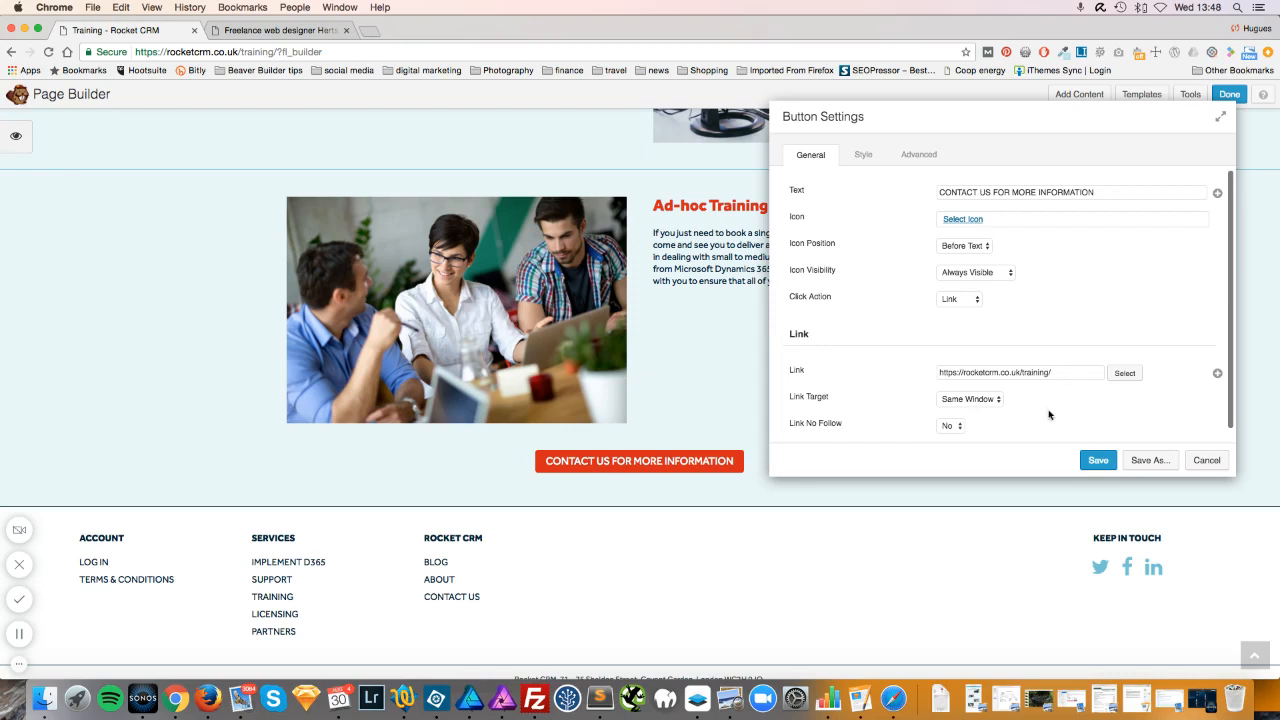
pyautogui.click(1102, 461)
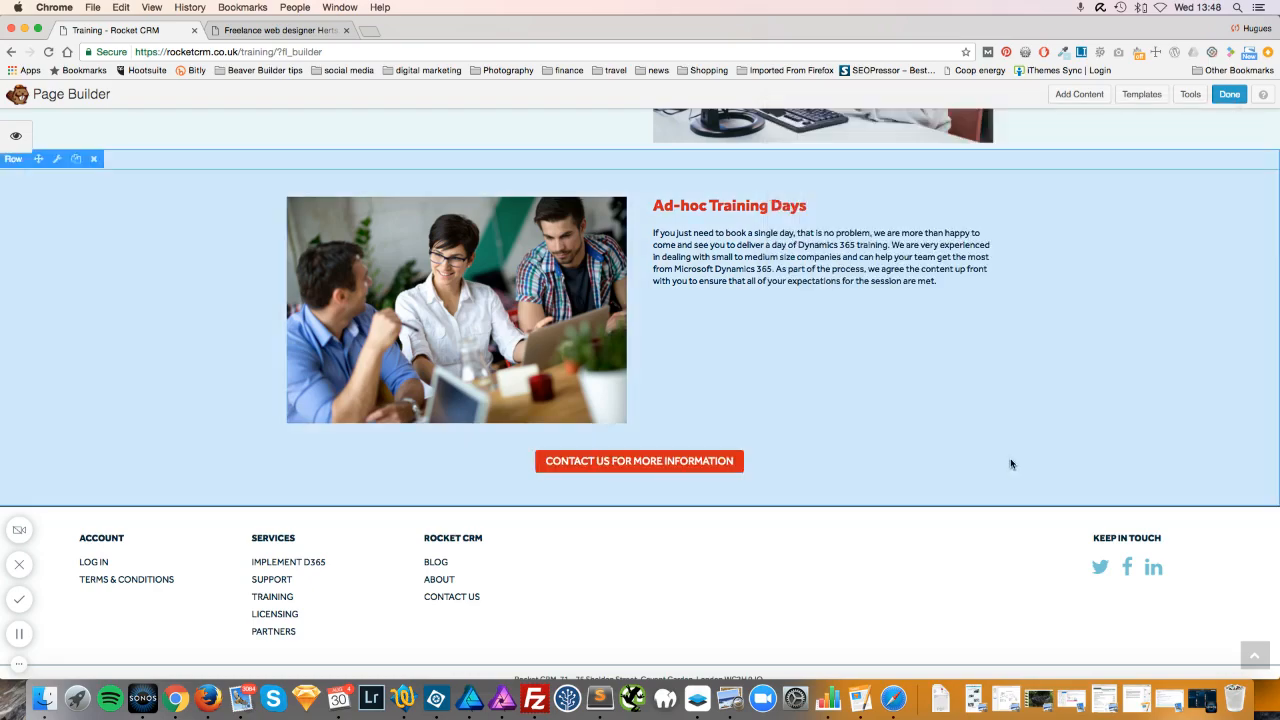
# Discard all unpublished Training page edits and exit the builder, confirming the browser prompt.
pyautogui.scroll(5, 948, 460)
pyautogui.scroll(5, 948, 460)
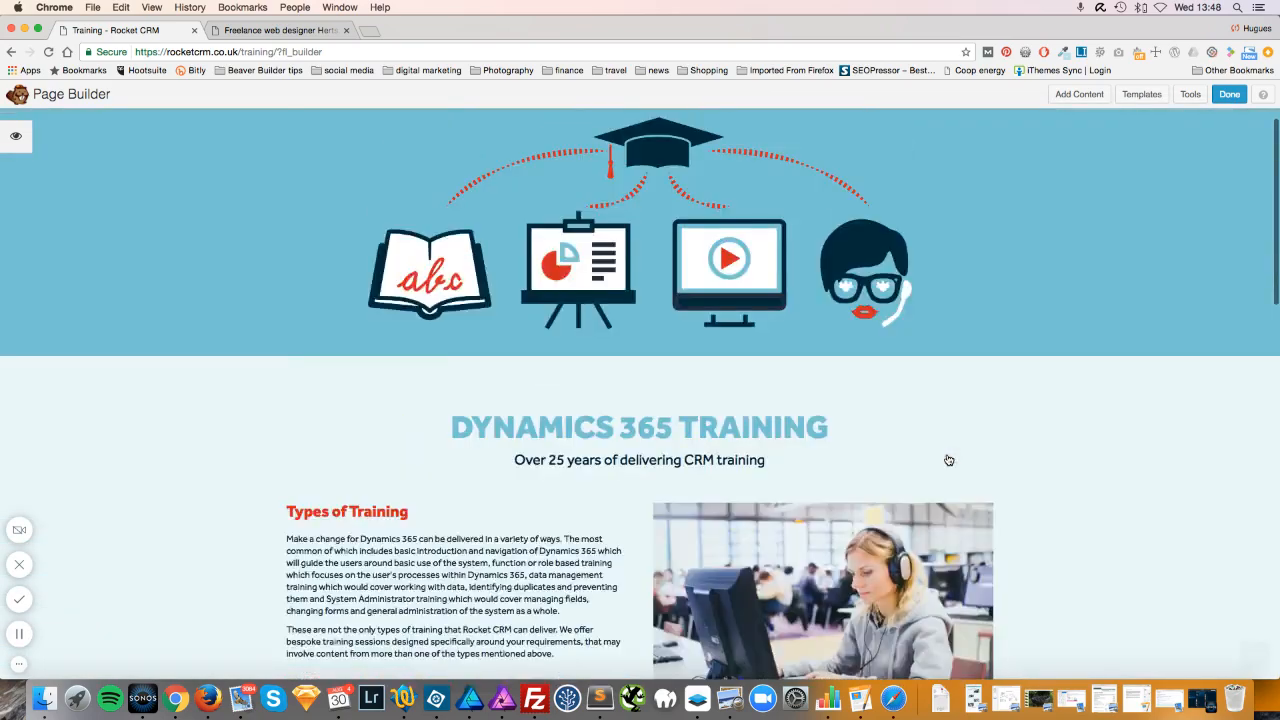
pyautogui.scroll(-4, 948, 460)
pyautogui.scroll(5, 948, 460)
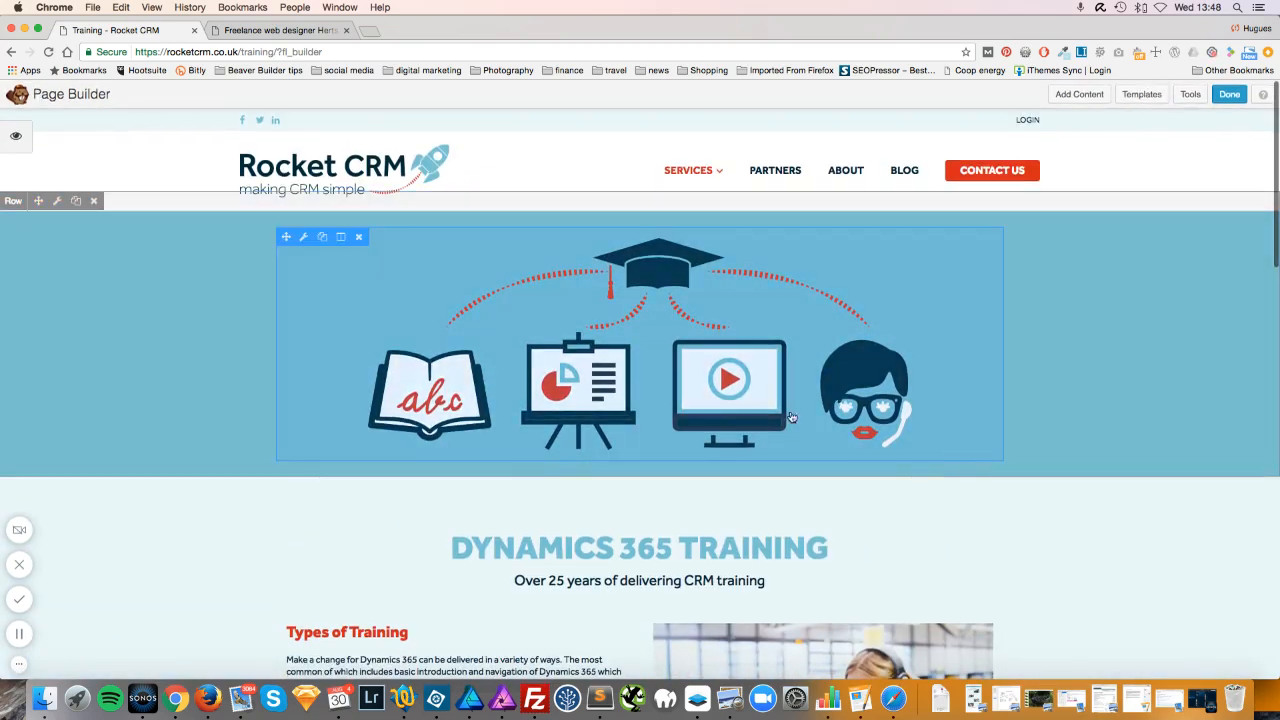
pyautogui.click(1231, 96)
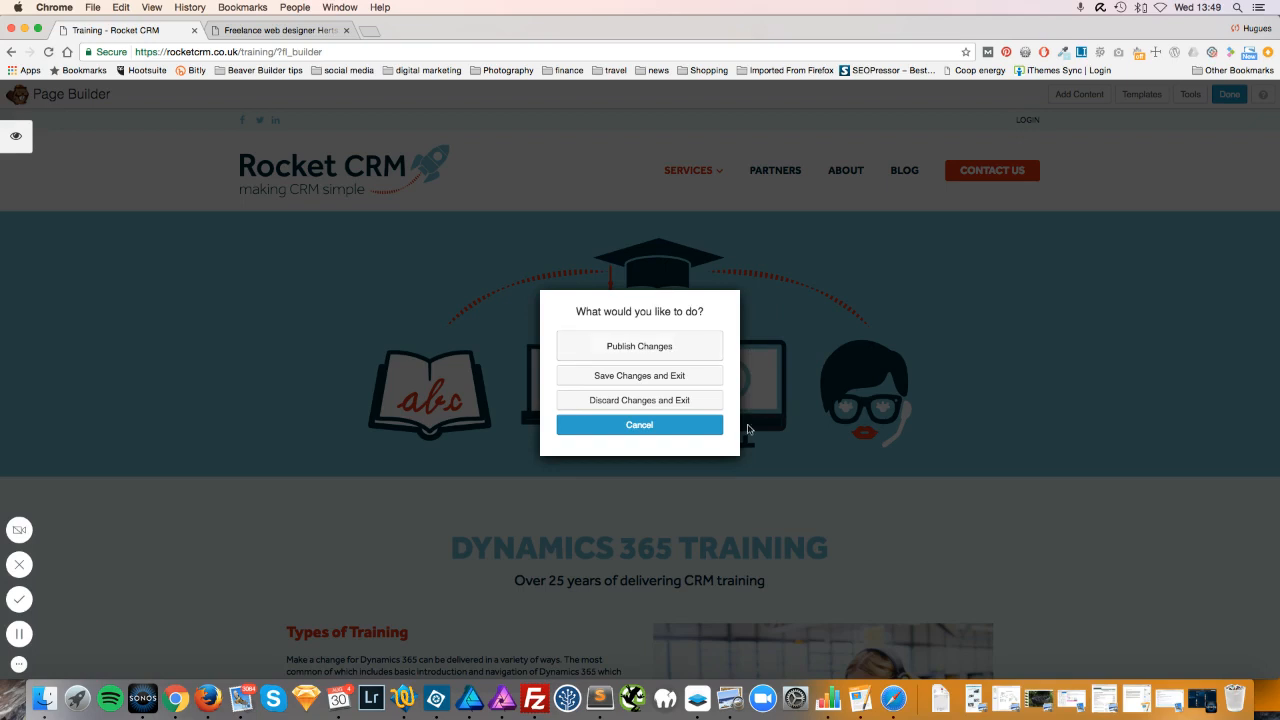
pyautogui.click(663, 401)
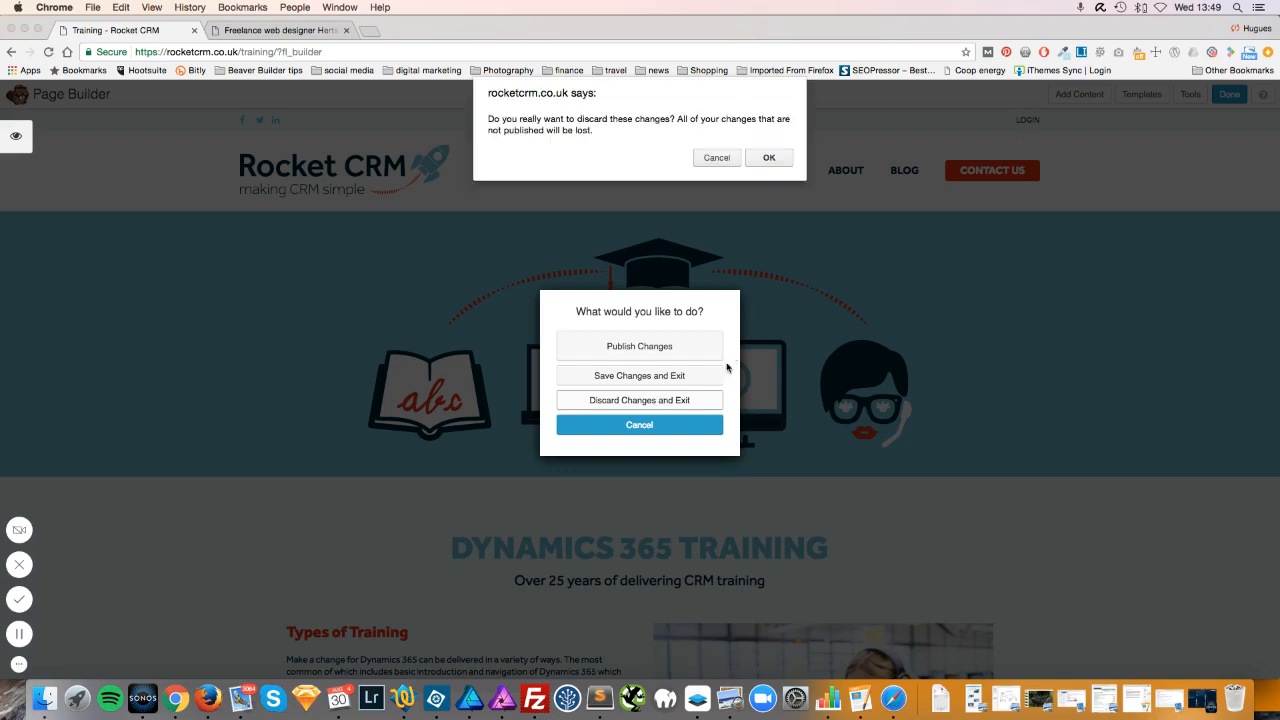
pyautogui.click(780, 160)
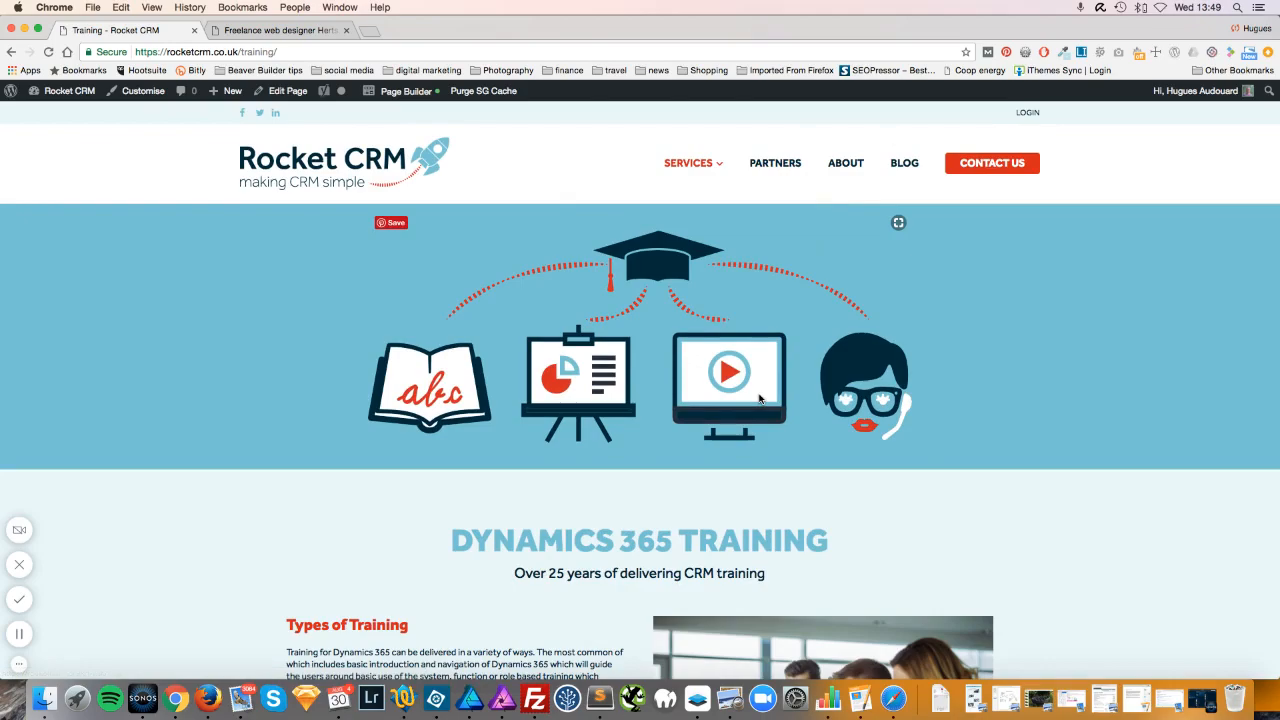
pyautogui.scroll(-10, 759, 398)
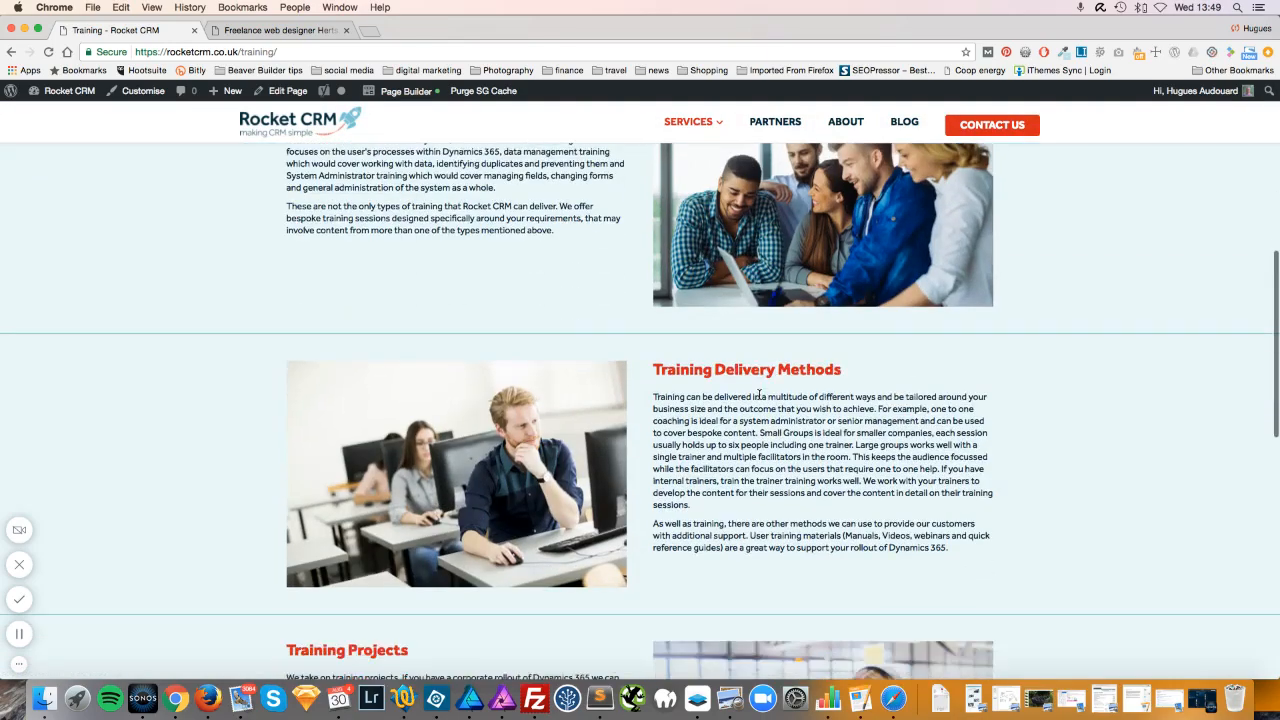
pyautogui.scroll(-8, 759, 394)
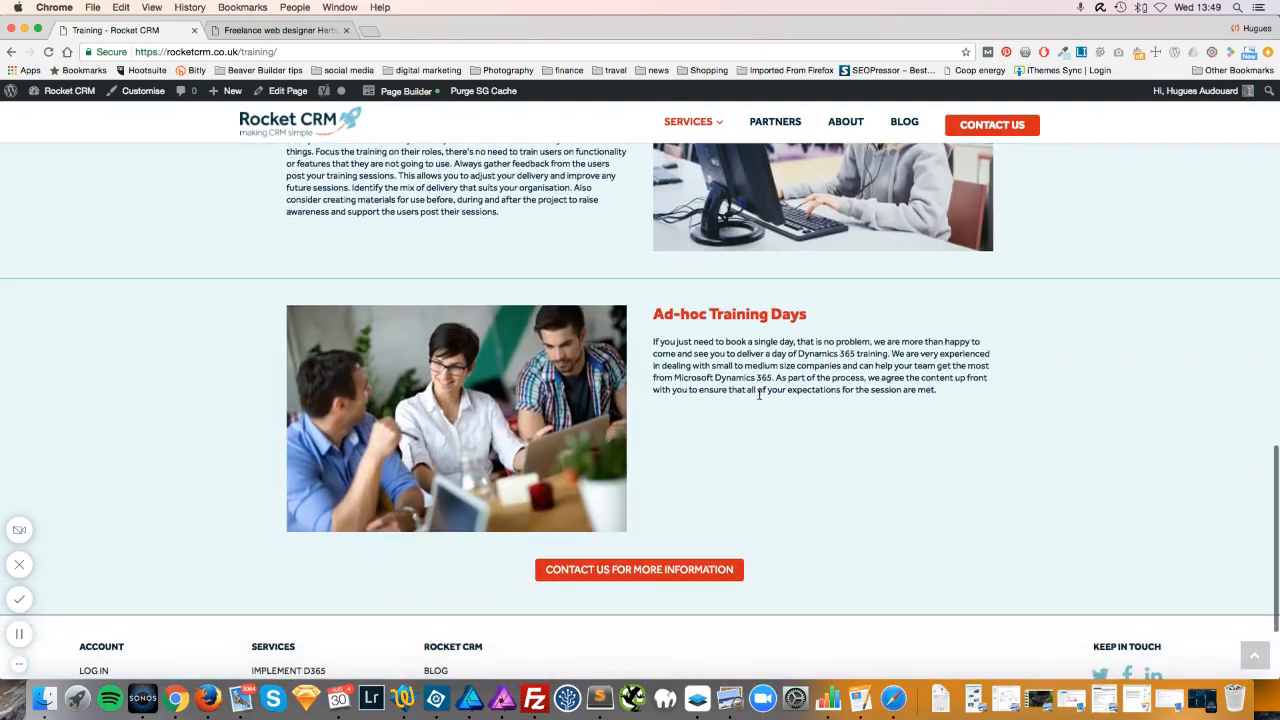
pyautogui.scroll(2, 759, 394)
pyautogui.scroll(6, 759, 394)
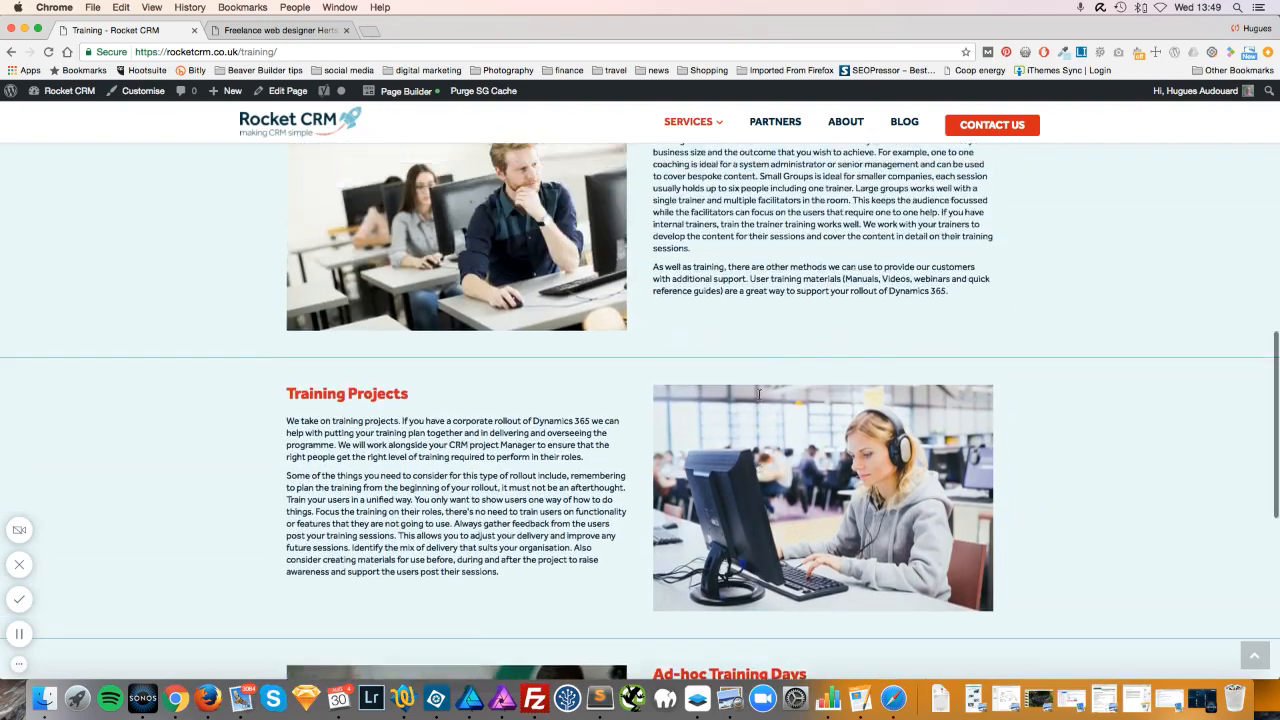
pyautogui.scroll(10, 759, 395)
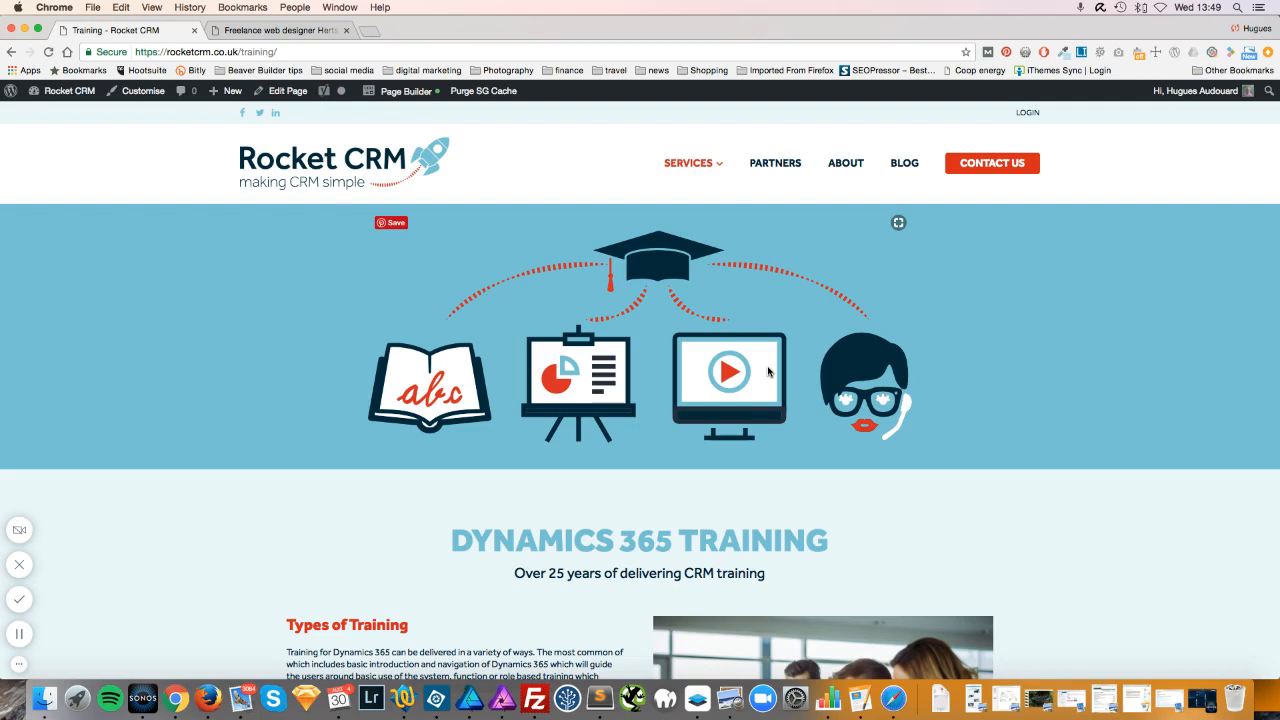
# Go to the Partners page and browse its FAQ, leaving 'How much can I earn?' expanded.
pyautogui.click(775, 163)
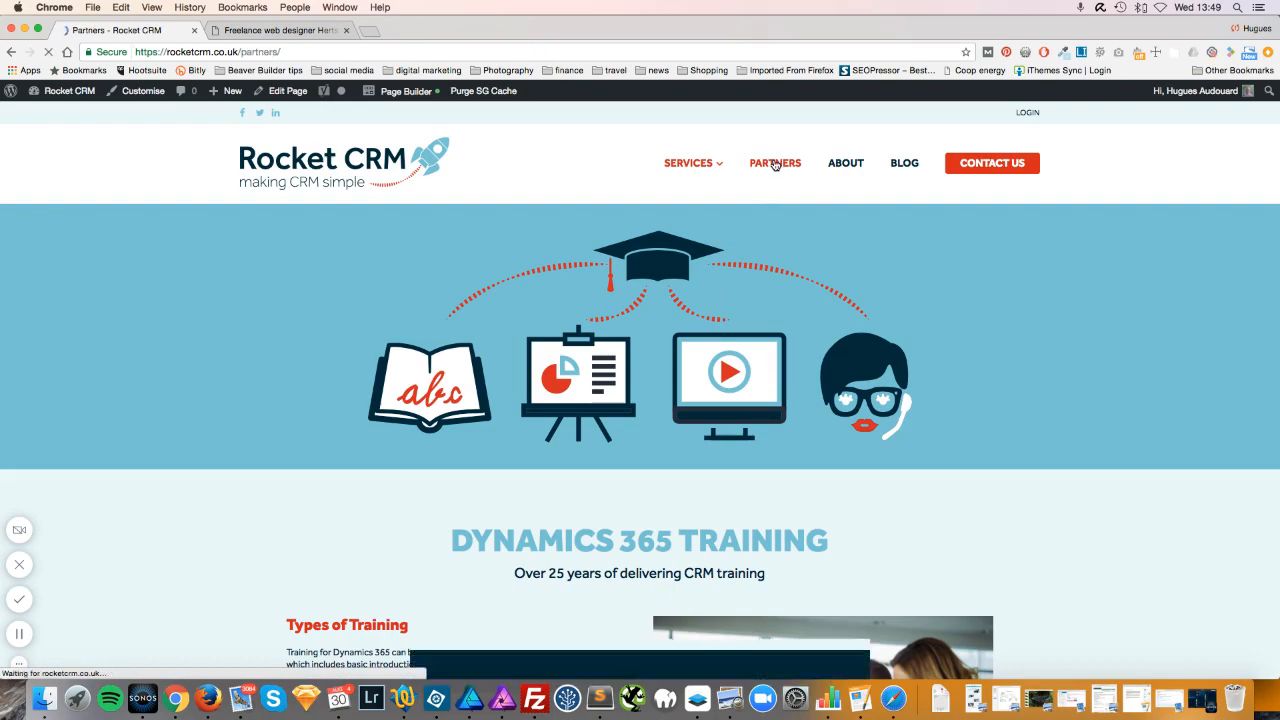
pyautogui.scroll(-20, 905, 372)
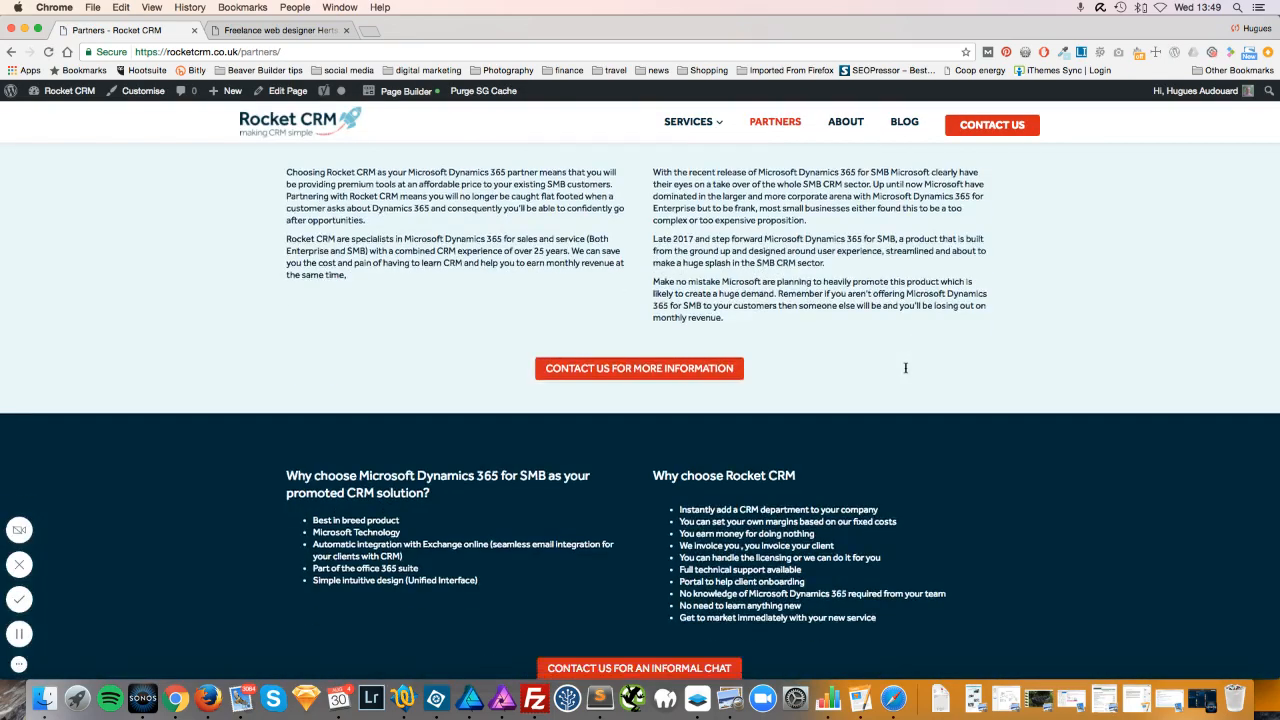
pyautogui.scroll(-5, 905, 372)
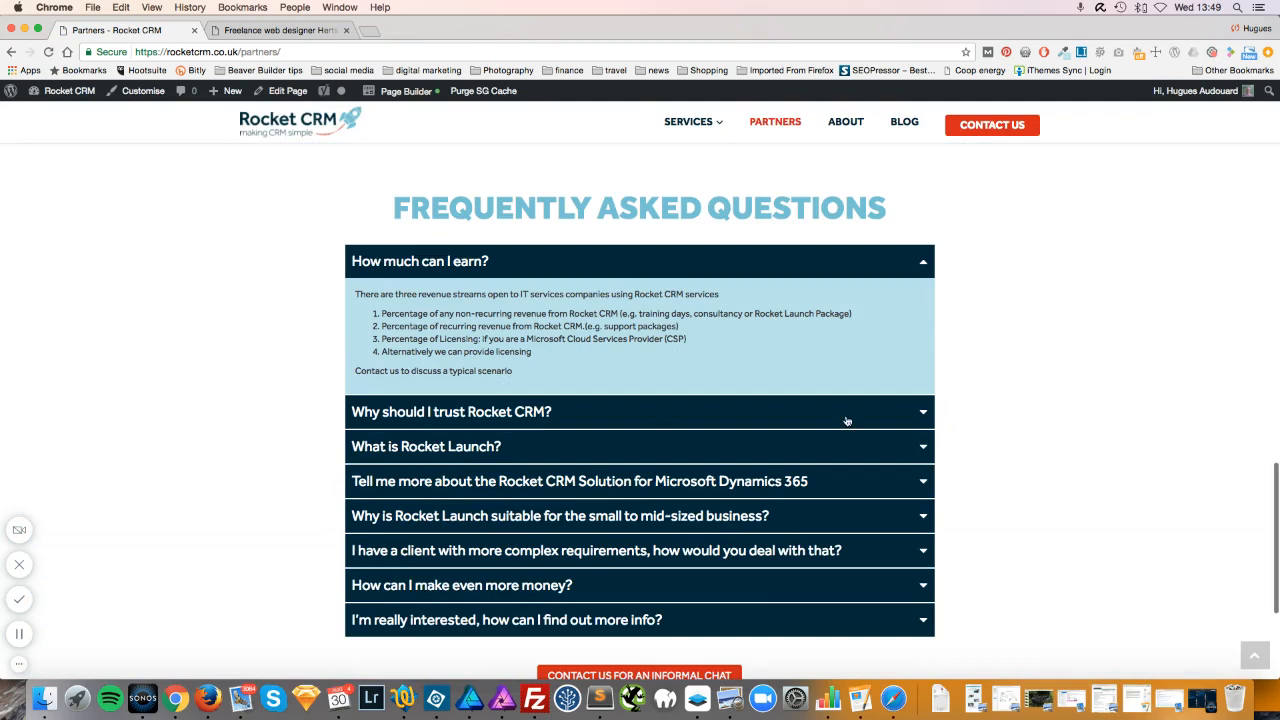
pyautogui.click(922, 416)
pyautogui.click(920, 416)
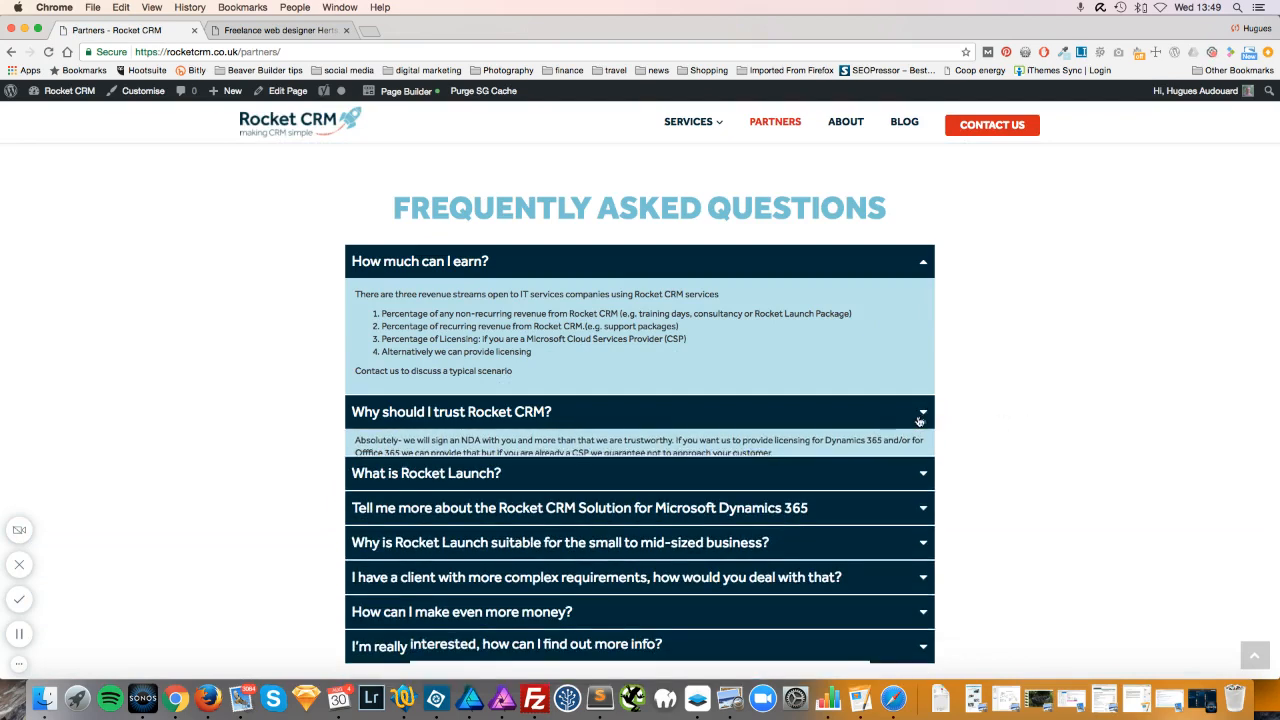
pyautogui.click(920, 260)
pyautogui.click(920, 260)
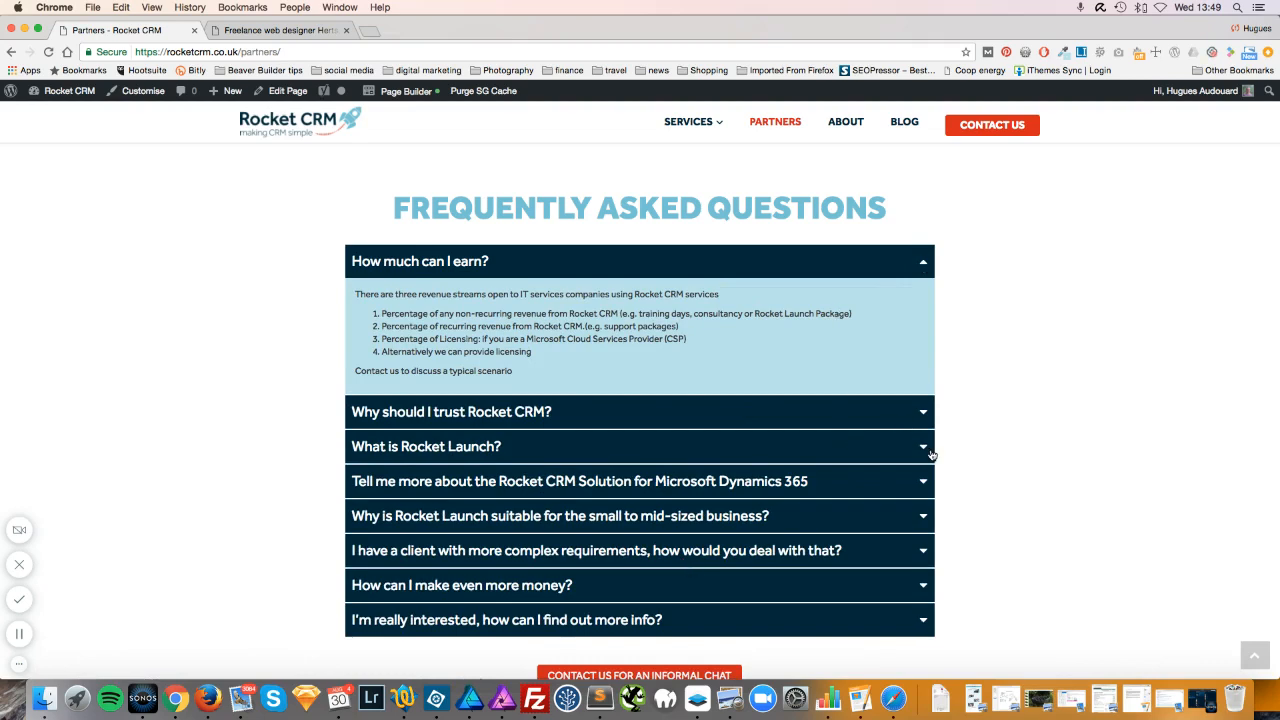
pyautogui.click(923, 450)
pyautogui.click(923, 450)
pyautogui.scroll(1, 1007, 399)
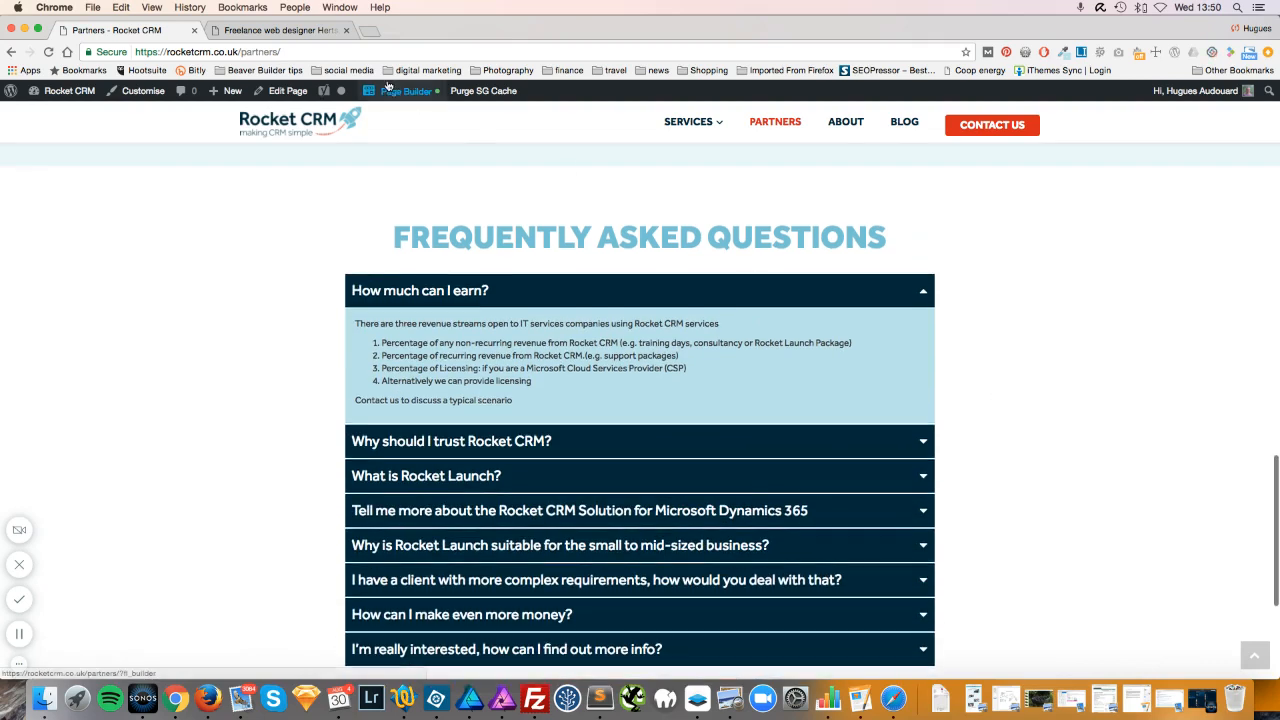
pyautogui.moveTo(437, 100)
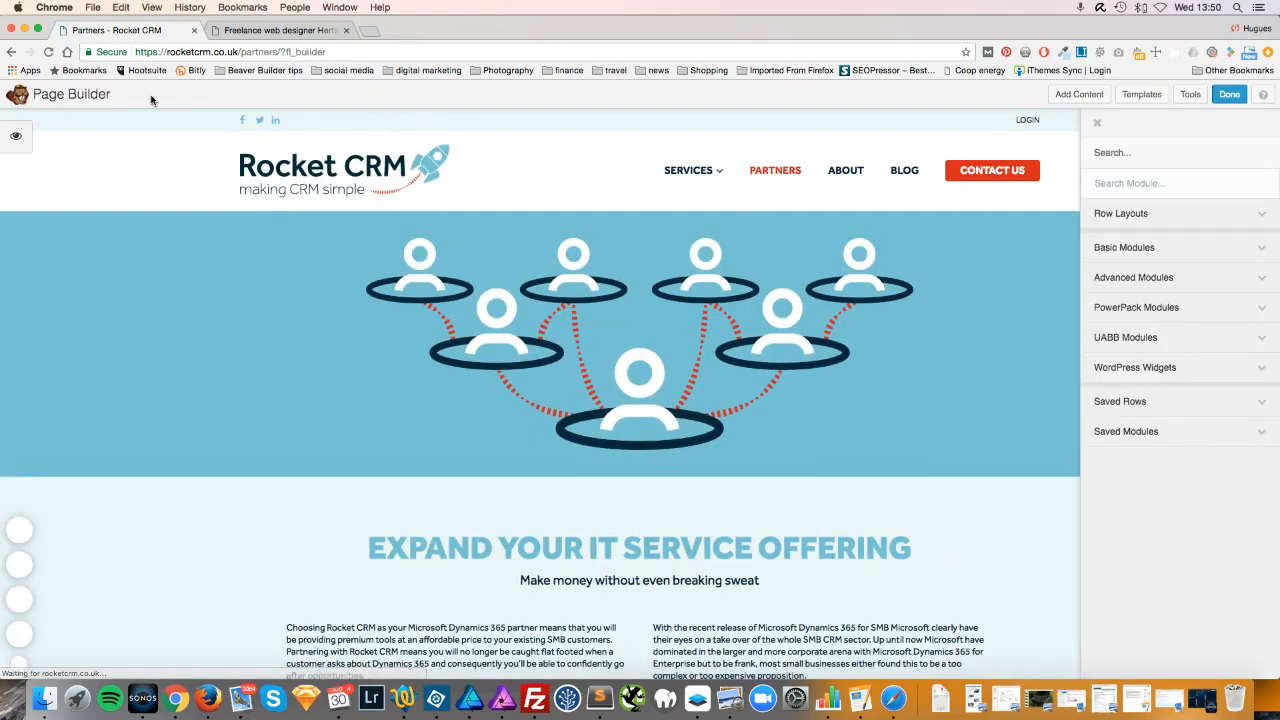
# Close the module sidebar and open the Frequently Asked Questions accordion's settings.
pyautogui.click(1098, 123)
pyautogui.scroll(-15, 1098, 127)
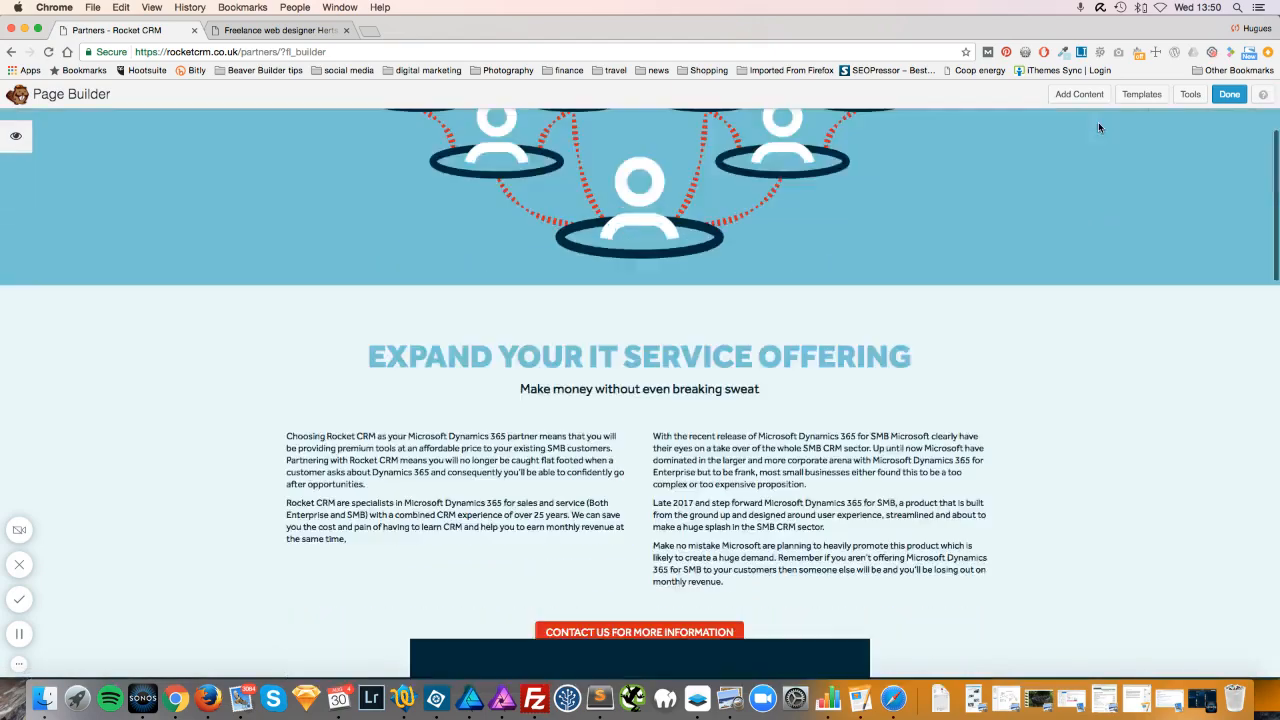
pyautogui.scroll(-10, 1098, 127)
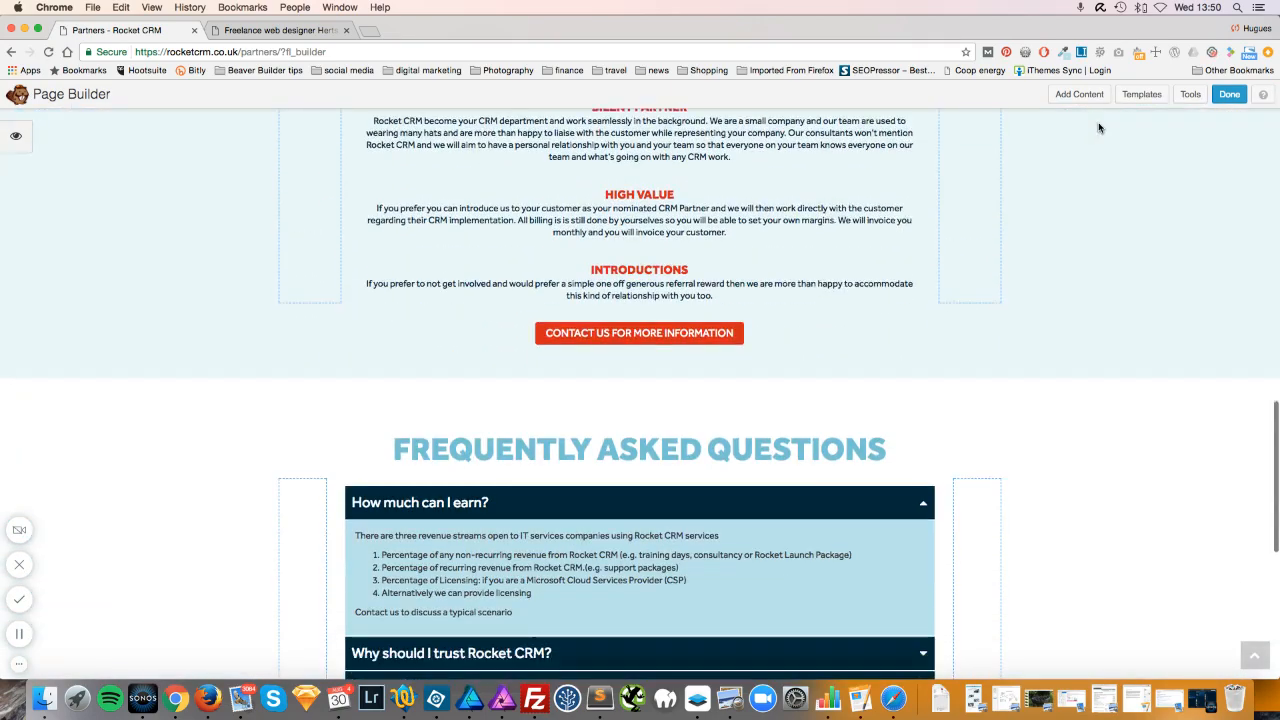
pyautogui.scroll(2, 857, 323)
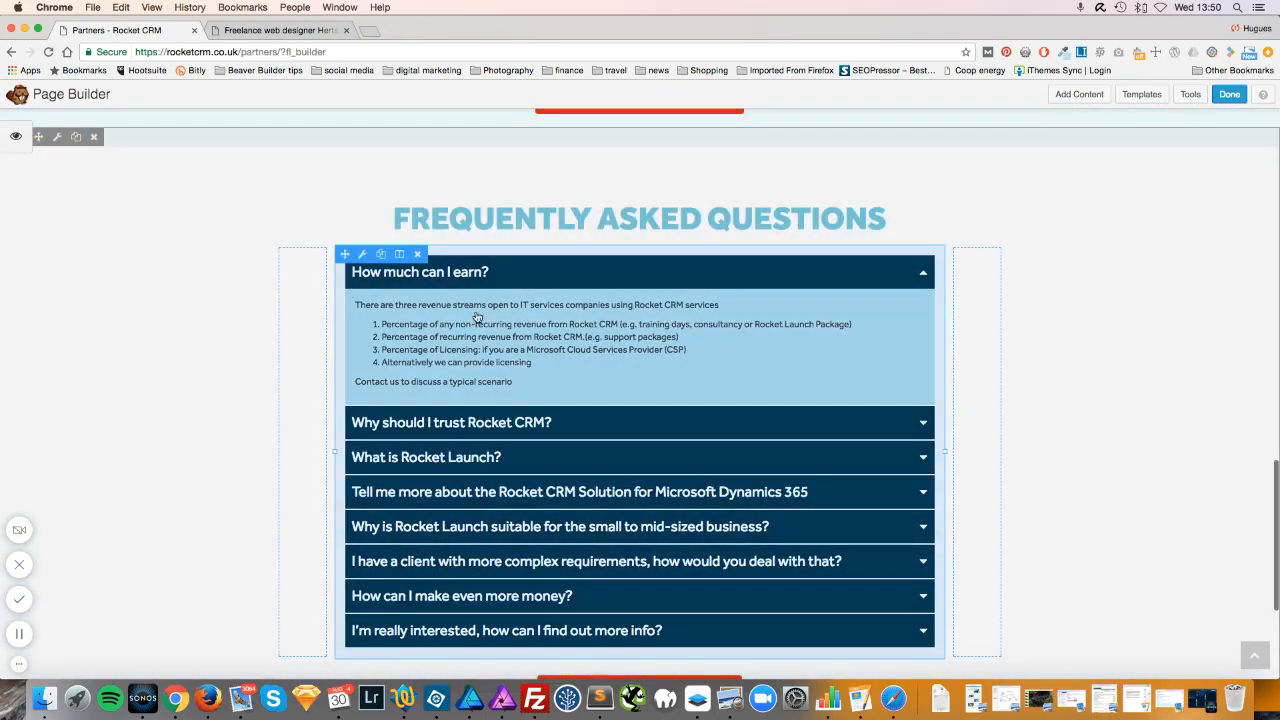
pyautogui.click(597, 354)
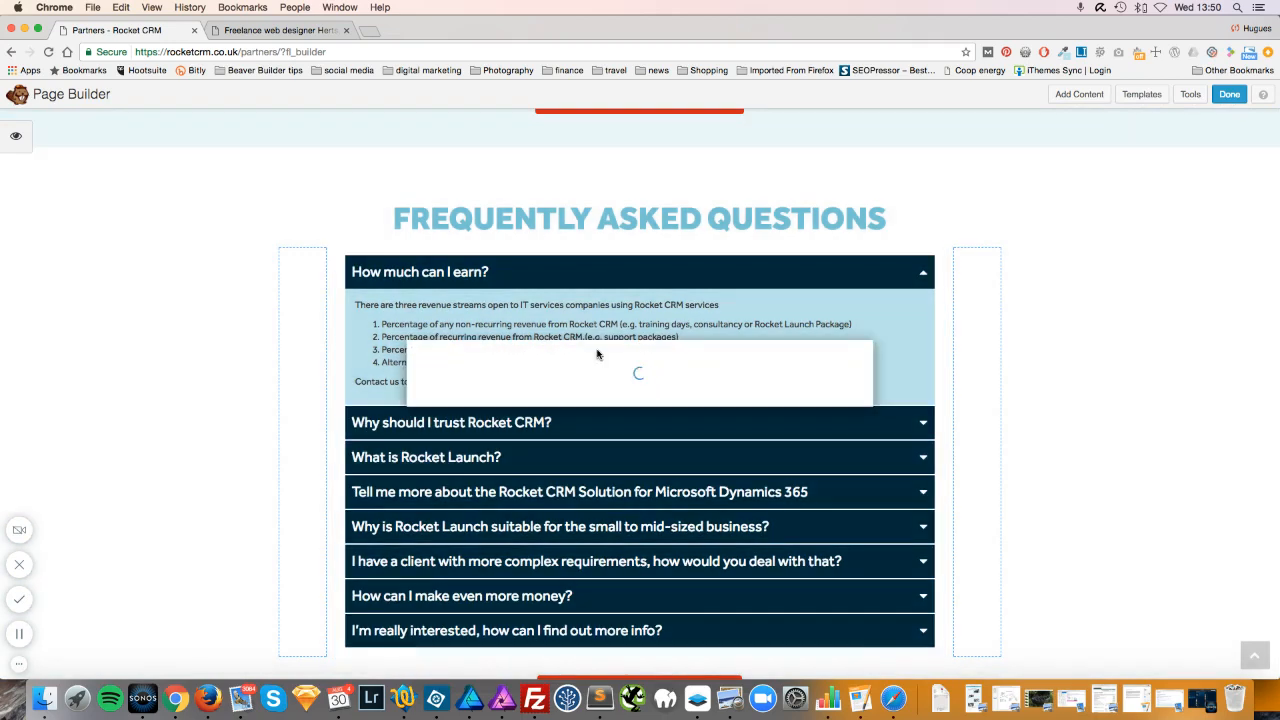
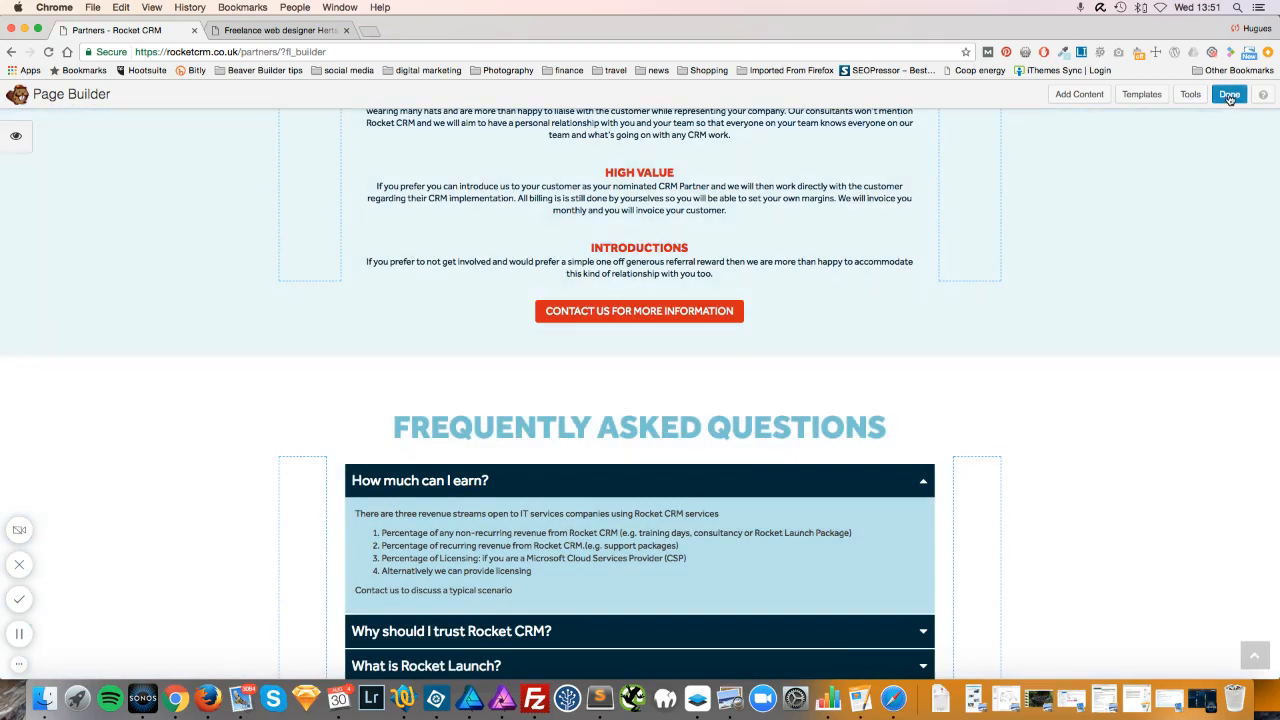
# Discard the Partners page edits via Done, exit the builder, and confirm the browser prompt.
pyautogui.click(1229, 94)
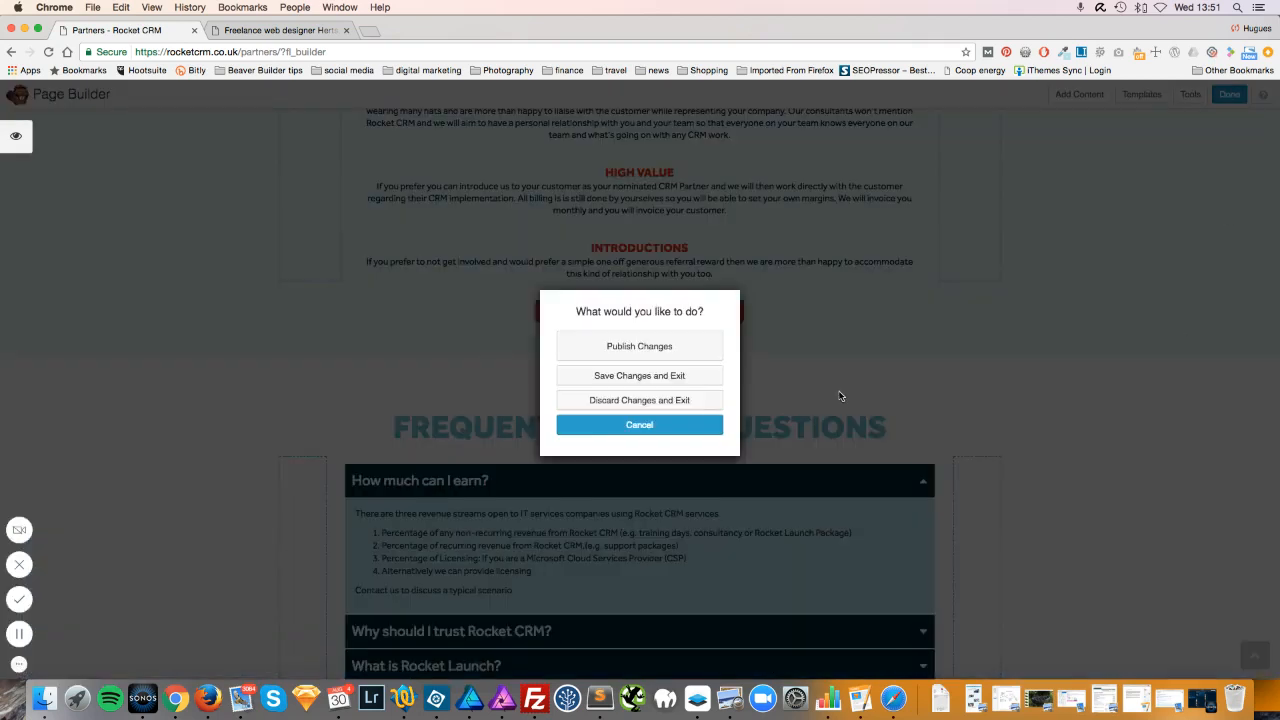
pyautogui.click(661, 404)
pyautogui.click(772, 156)
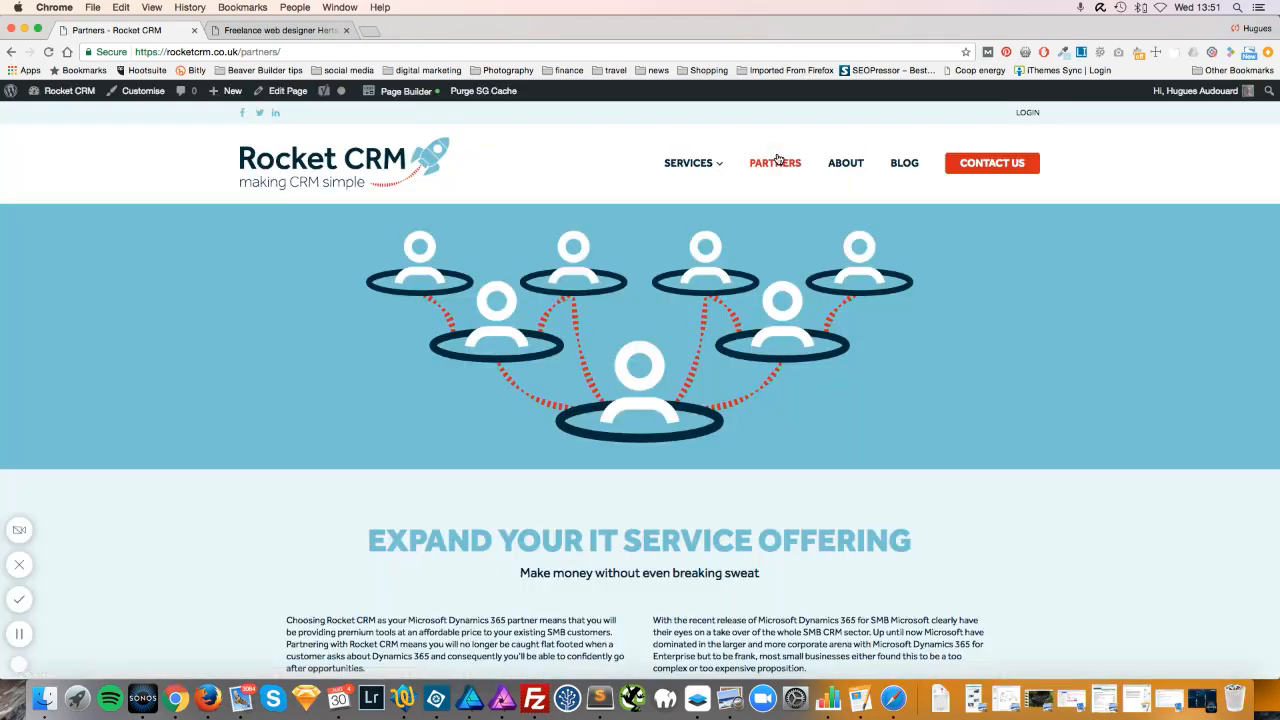
# Go to the Support page through the Services menu and open it in Beaver Builder.
pyautogui.scroll(-5, 694, 157)
pyautogui.scroll(5, 811, 308)
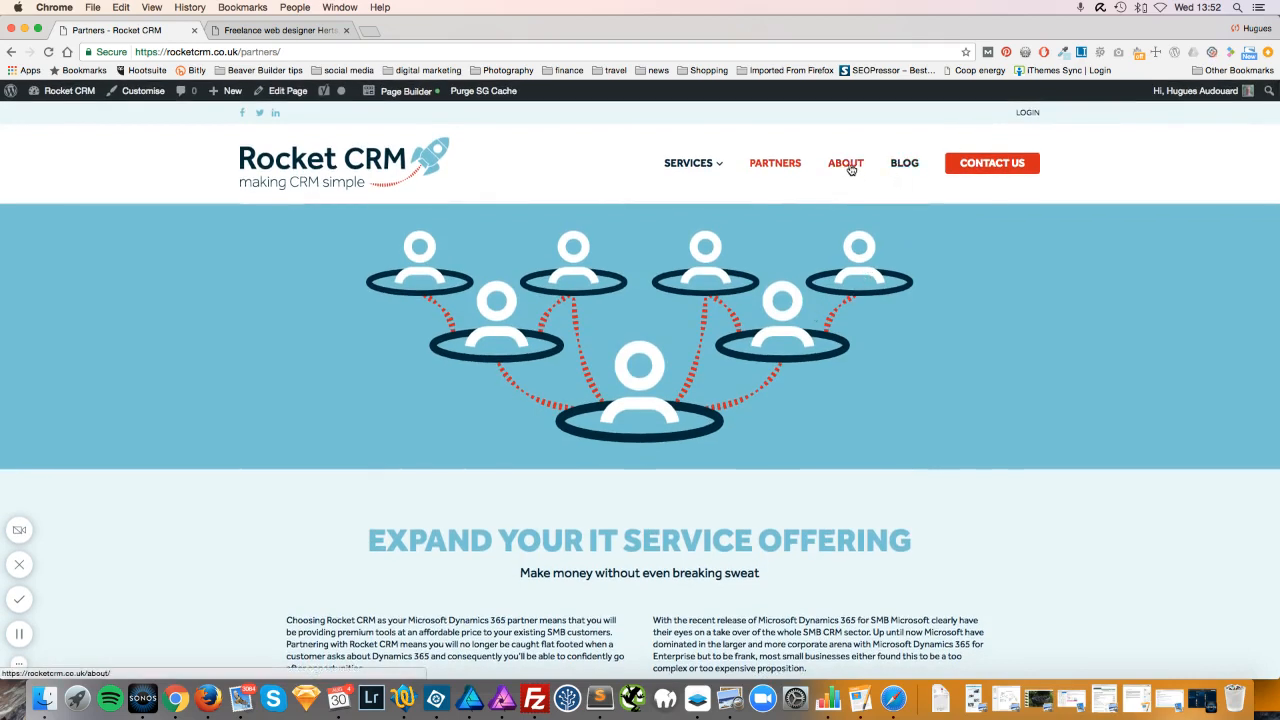
pyautogui.moveTo(692, 165)
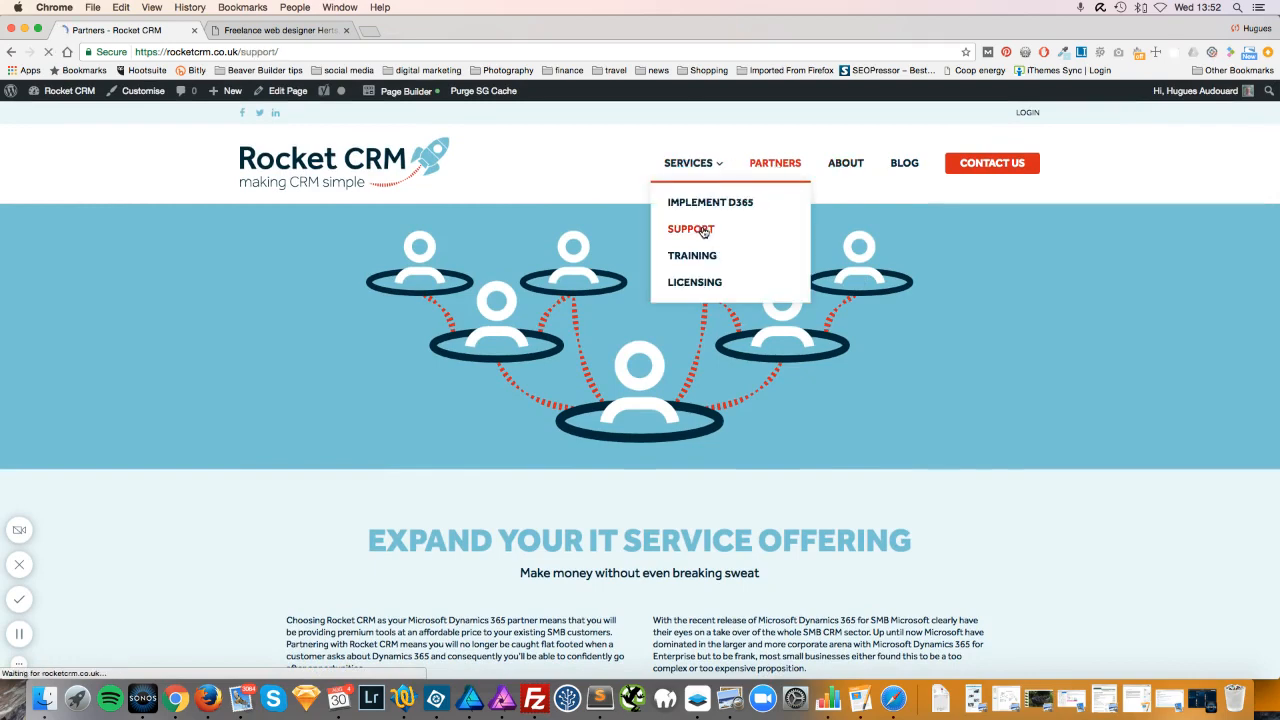
pyautogui.scroll(-10, 700, 234)
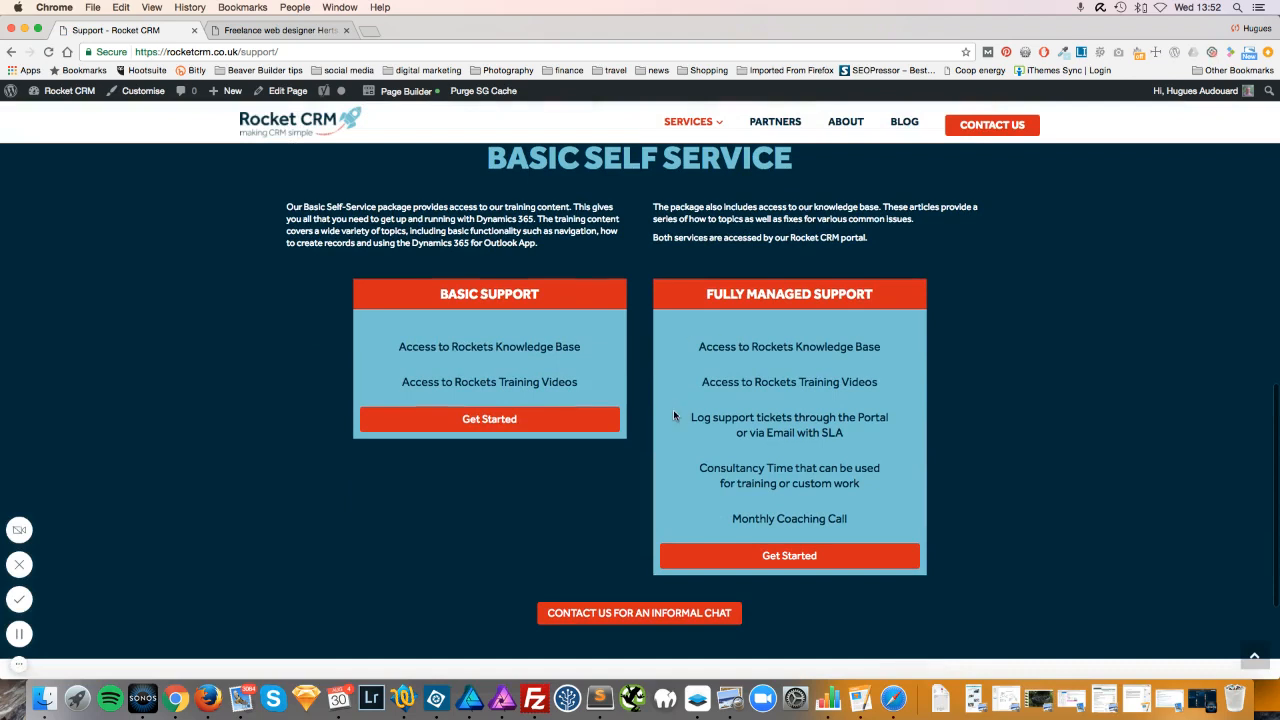
pyautogui.moveTo(418, 99)
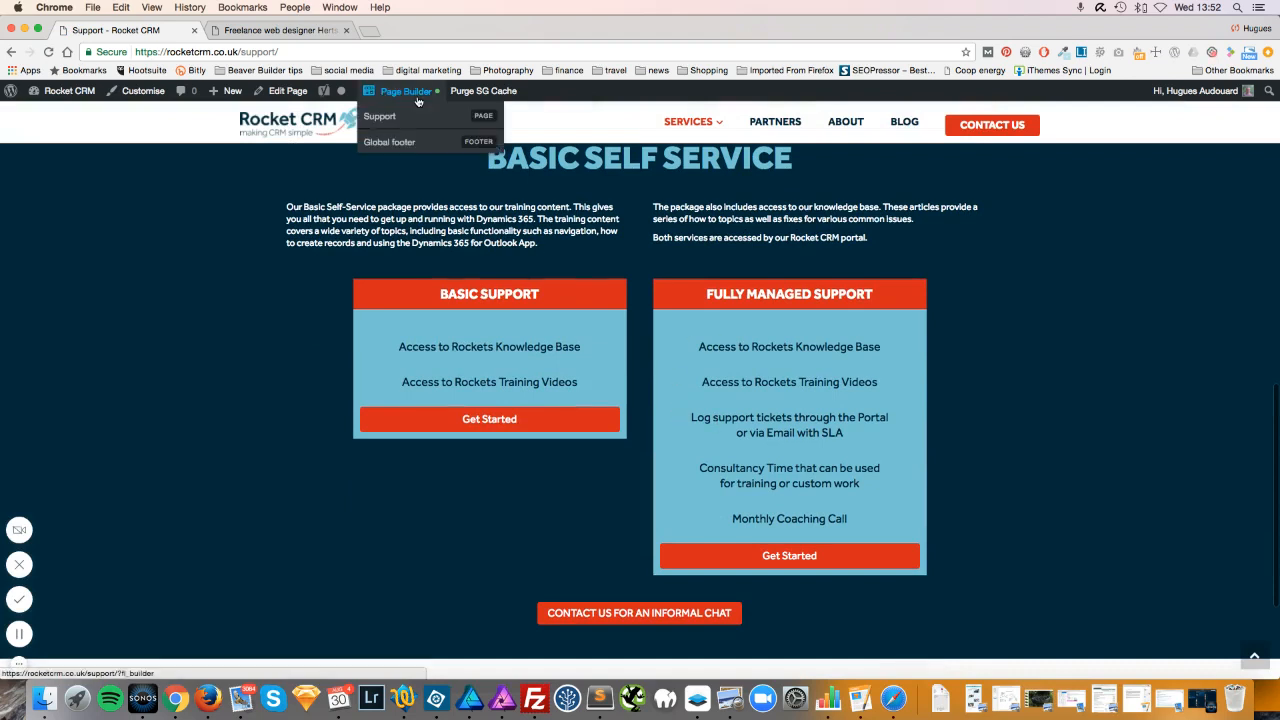
pyautogui.click(388, 120)
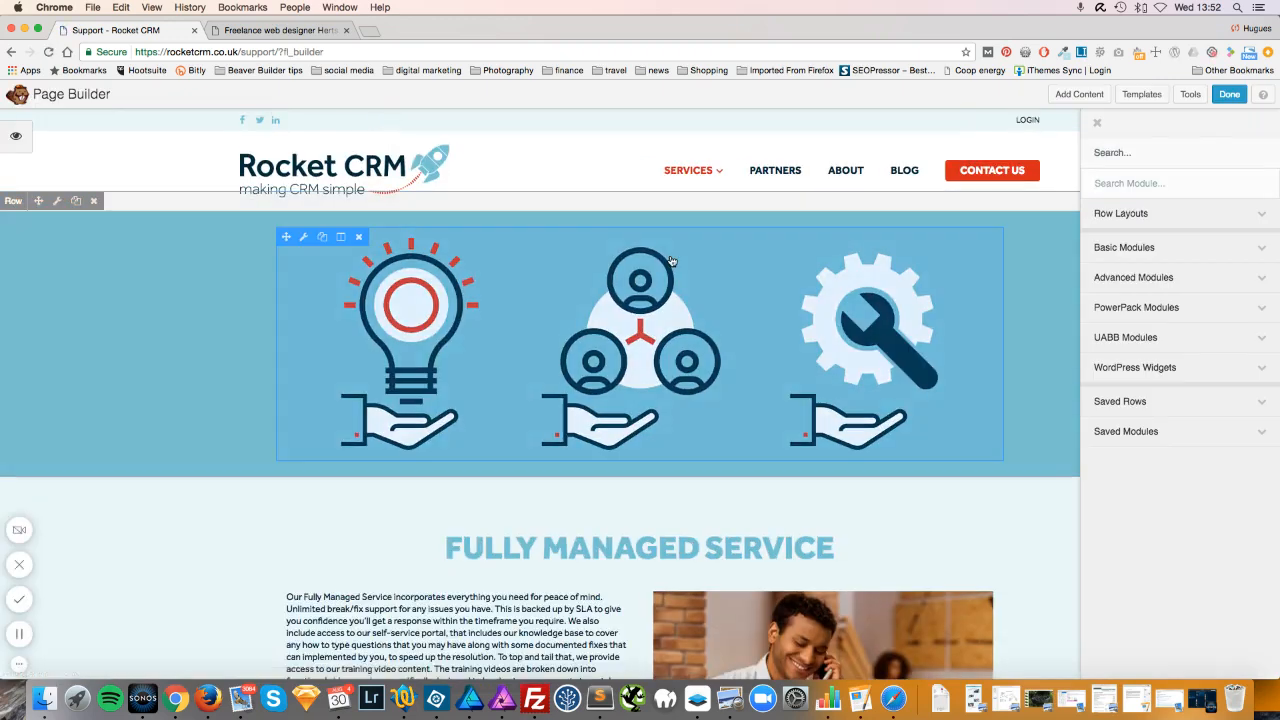
# Open the Basic Self Service pricing table's settings and edit Package 1, 'Basic support'.
pyautogui.scroll(-3, 648, 400)
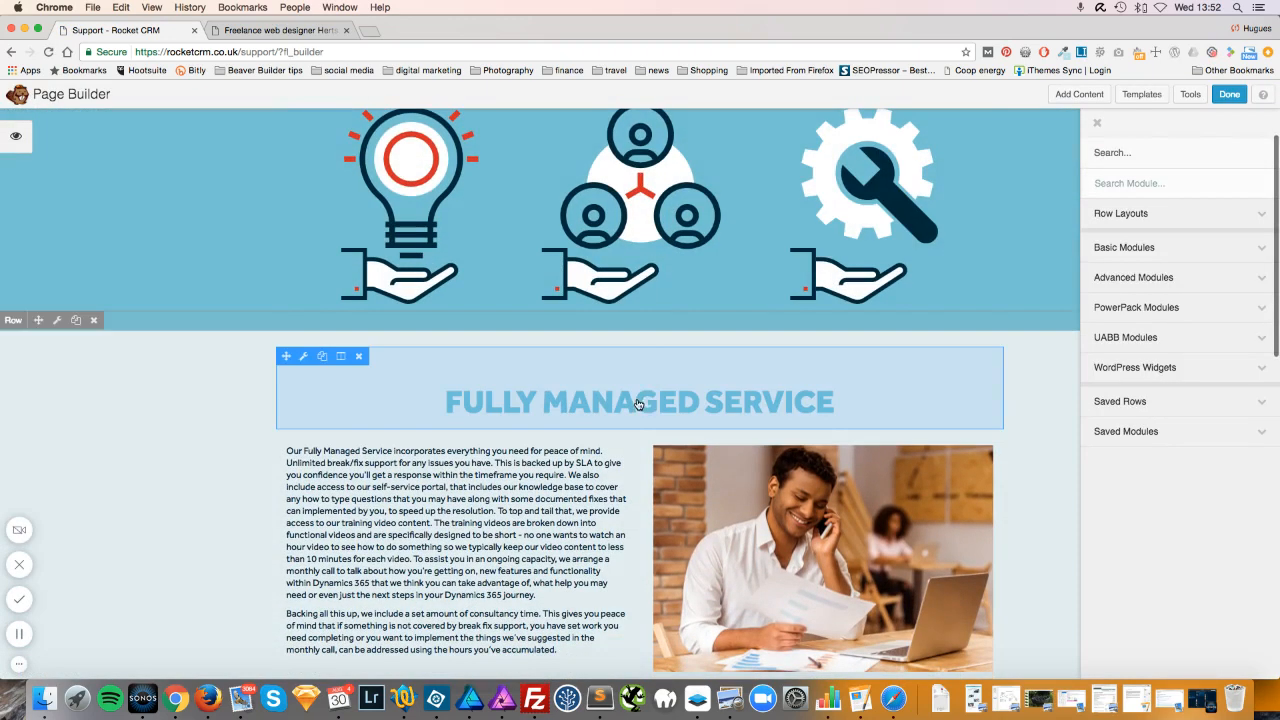
pyautogui.click(1097, 127)
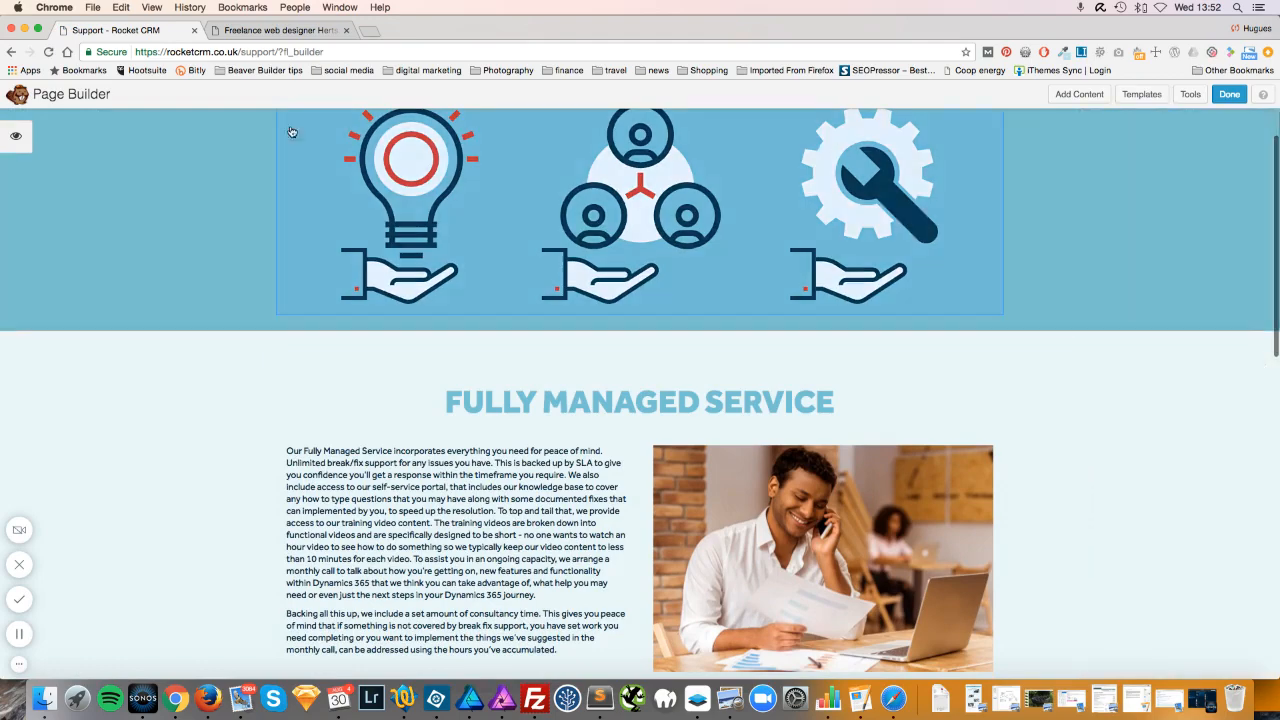
pyautogui.scroll(-4, 495, 314)
pyautogui.scroll(-9, 495, 314)
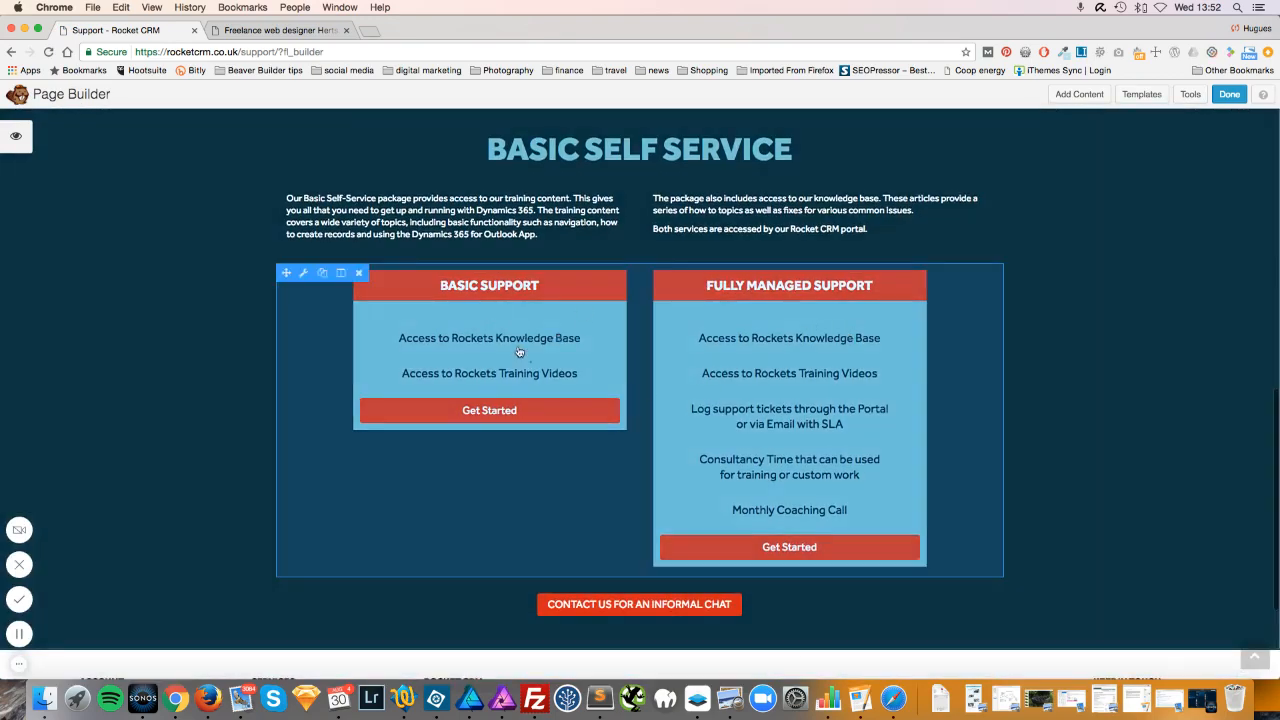
pyautogui.click(666, 366)
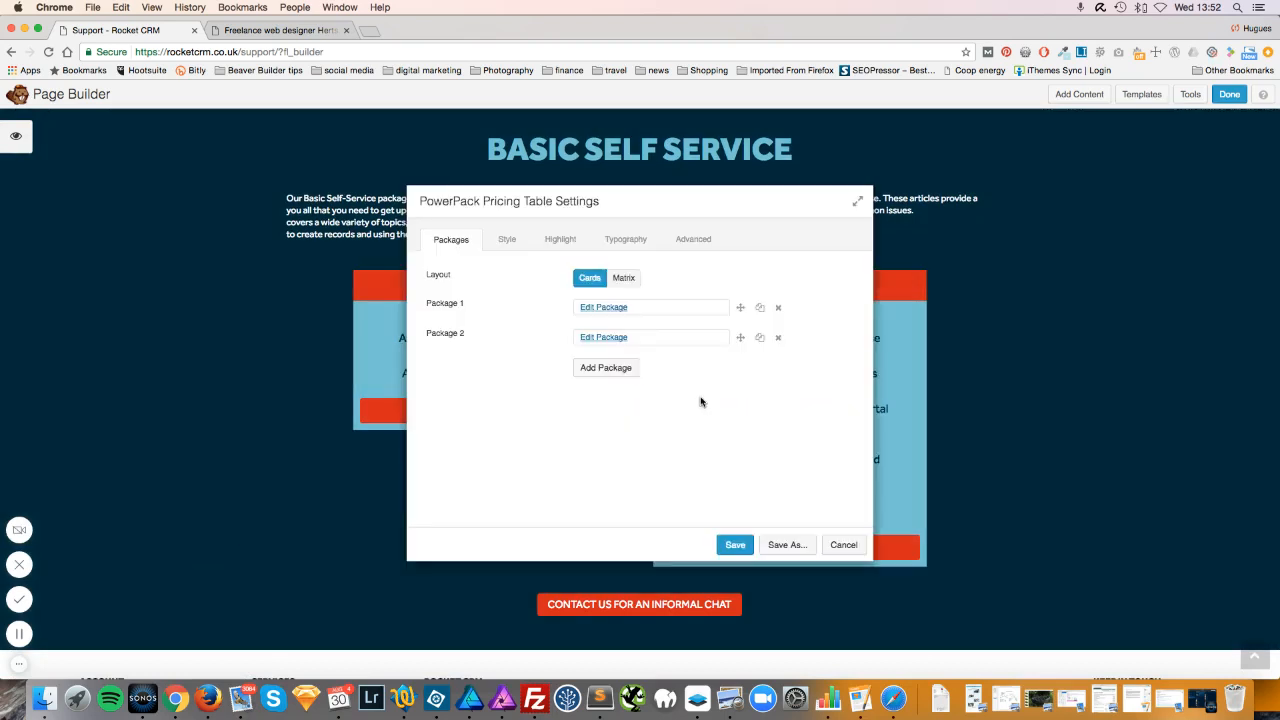
pyautogui.moveTo(660, 204); pyautogui.dragTo(1026, 175)
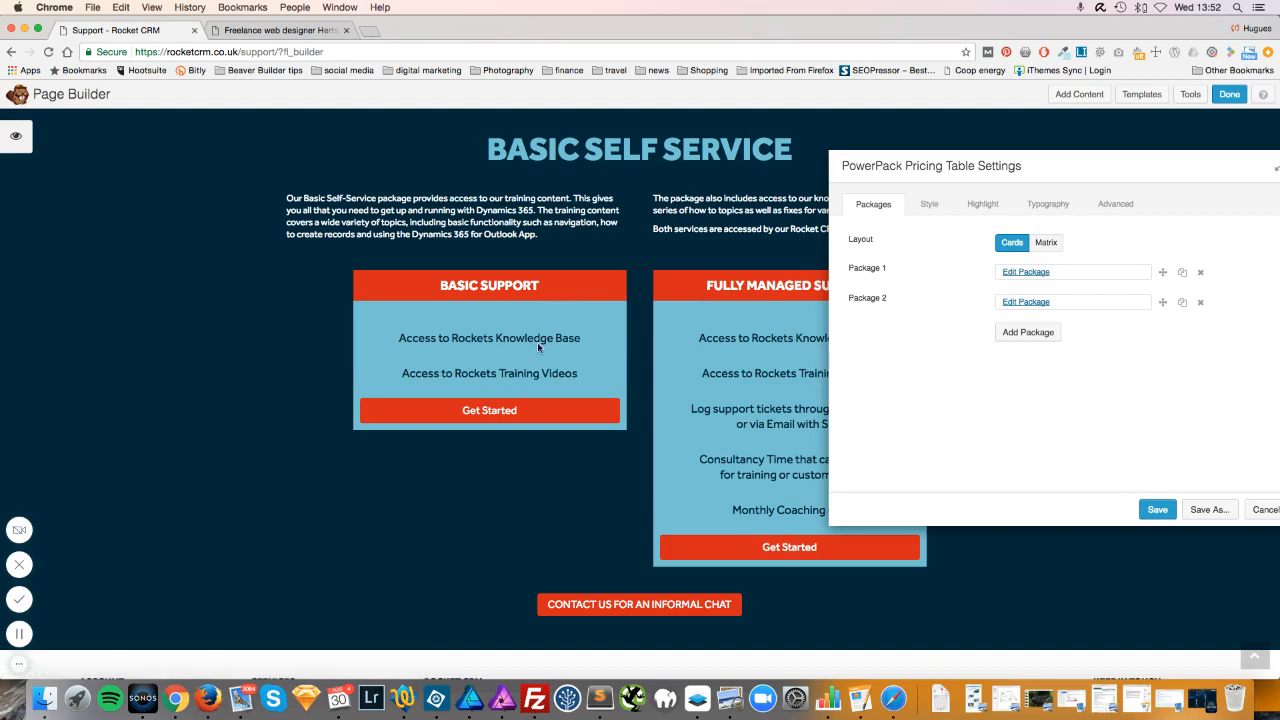
pyautogui.click(1018, 271)
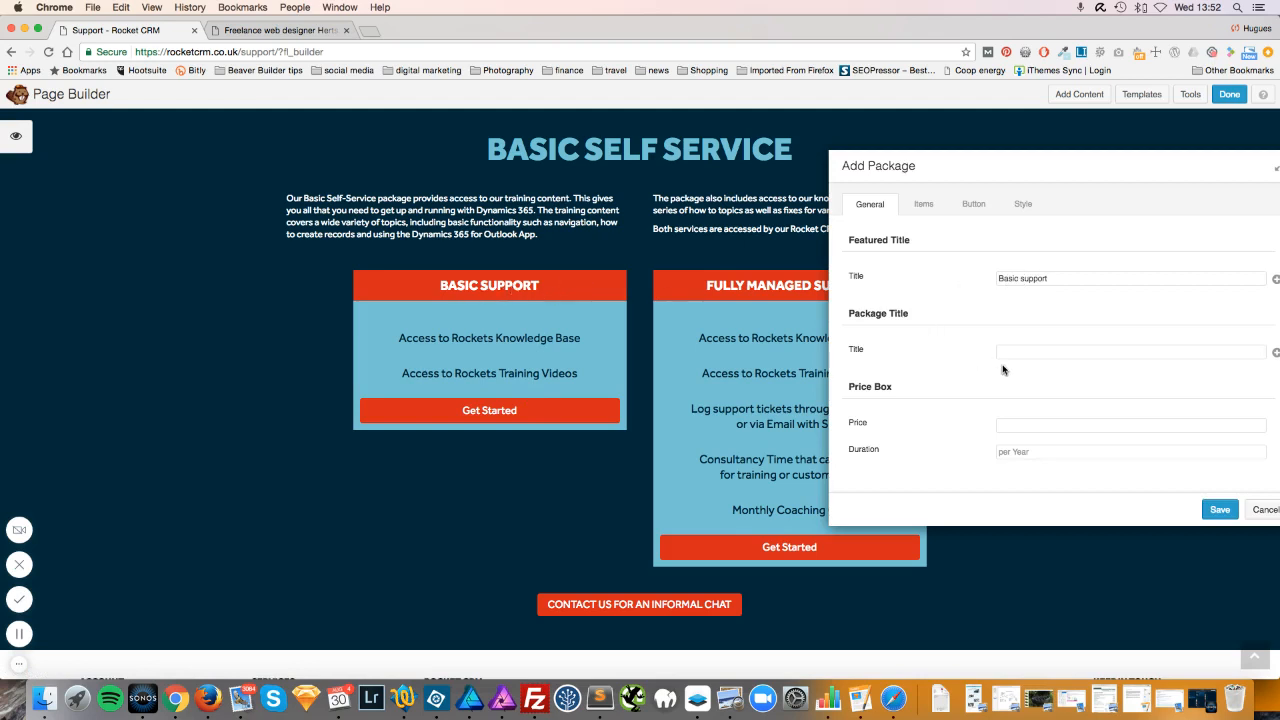
# Append 'it's great' to the first Basic support item, add a 'Lovely support' item, and save.
pyautogui.scroll(-2, 1012, 367)
pyautogui.scroll(1, 1012, 367)
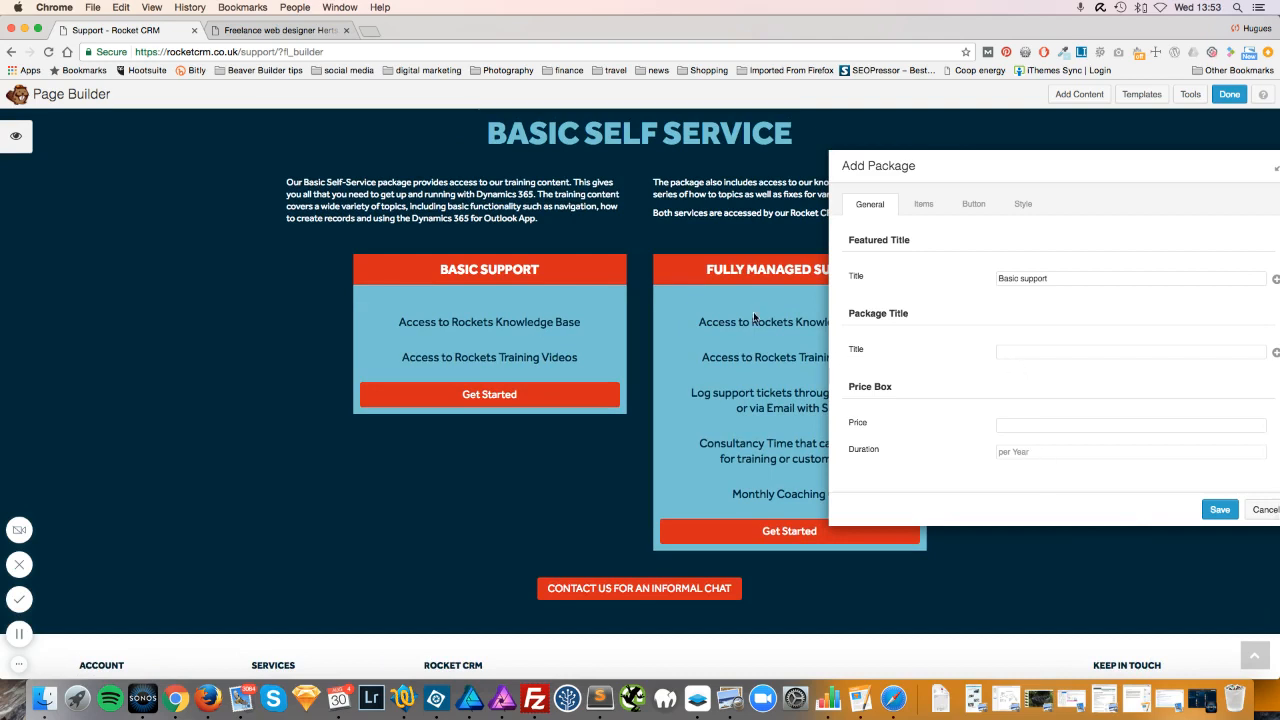
pyautogui.click(924, 208)
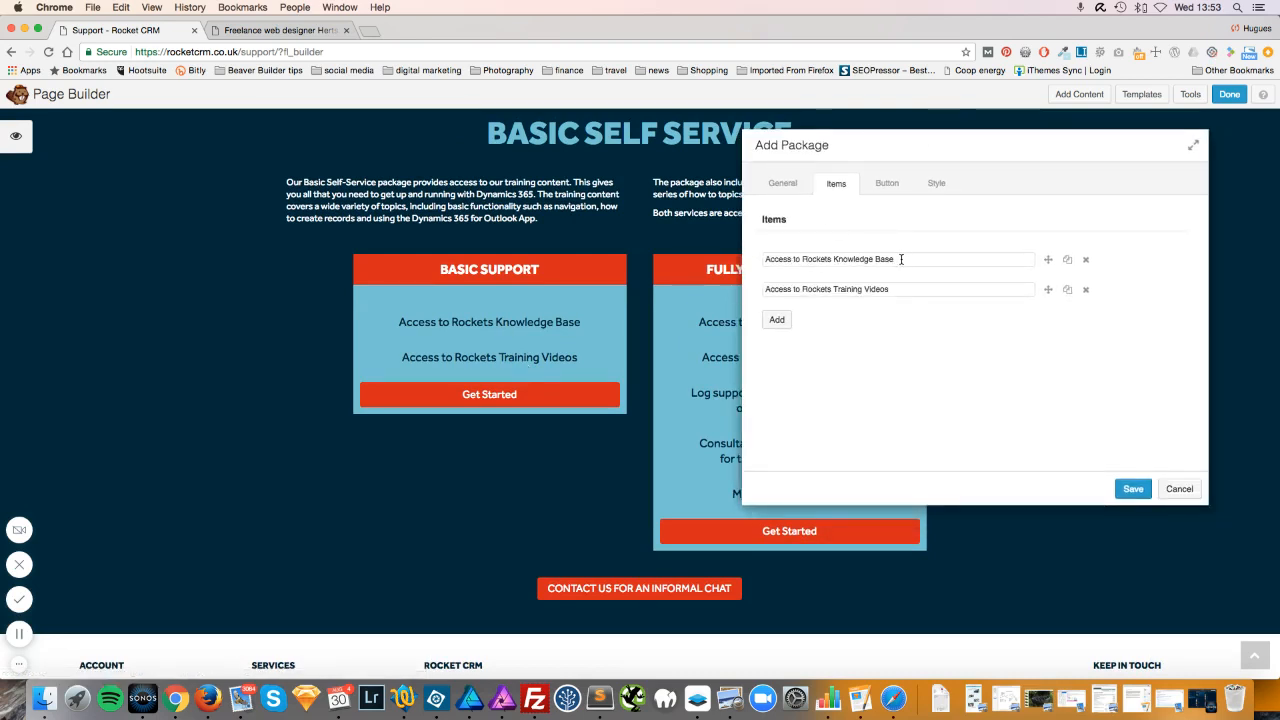
pyautogui.write("t's great")
pyautogui.click(1068, 290)
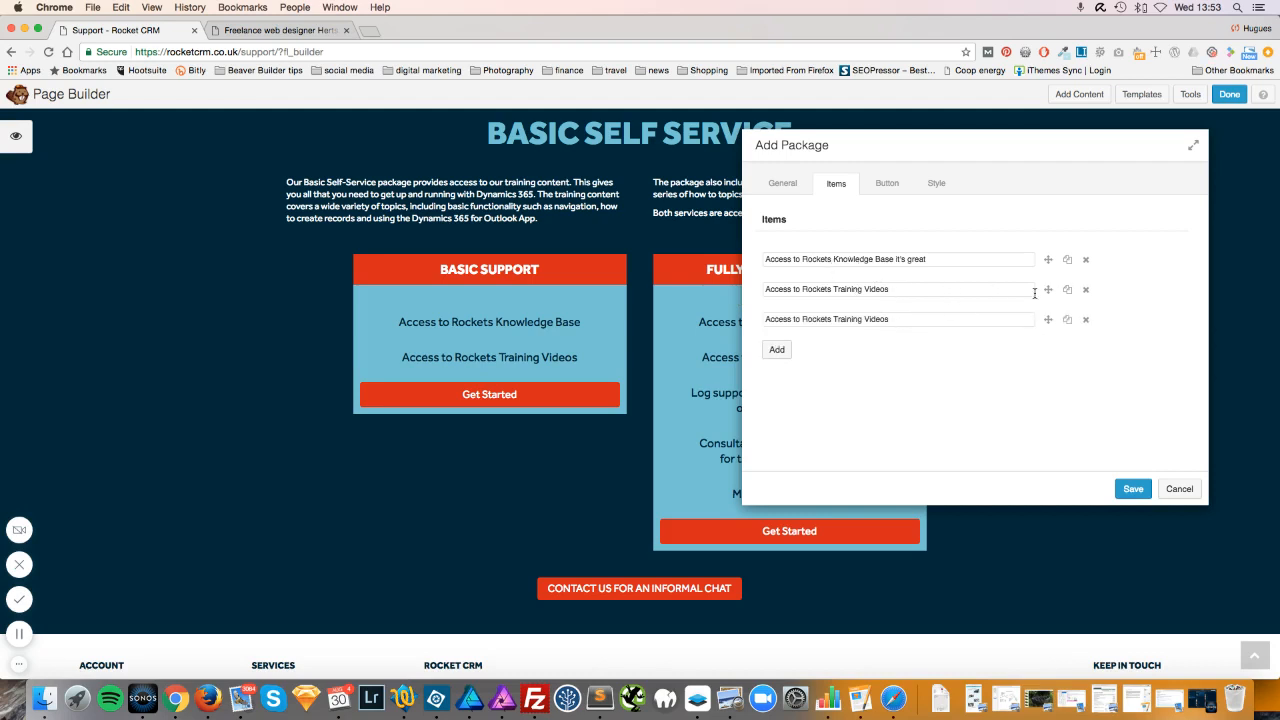
pyautogui.moveTo(893, 319); pyautogui.dragTo(760, 320)
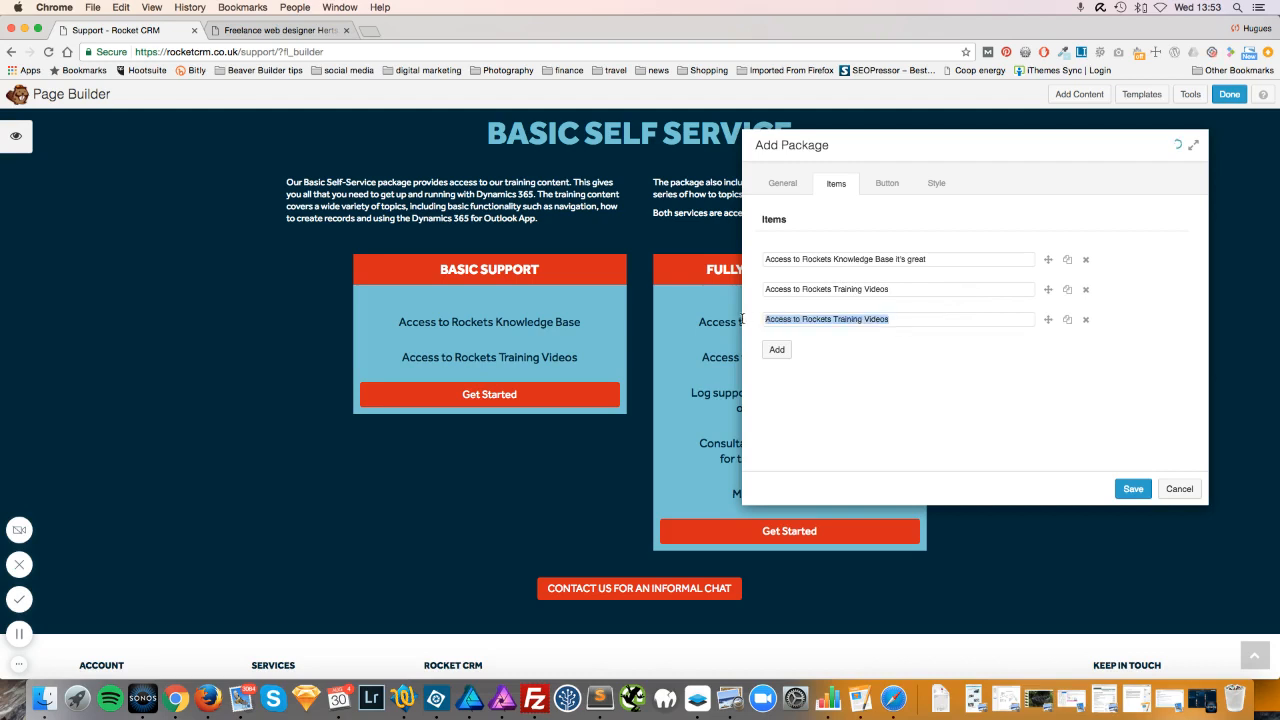
pyautogui.write('Lovely support')
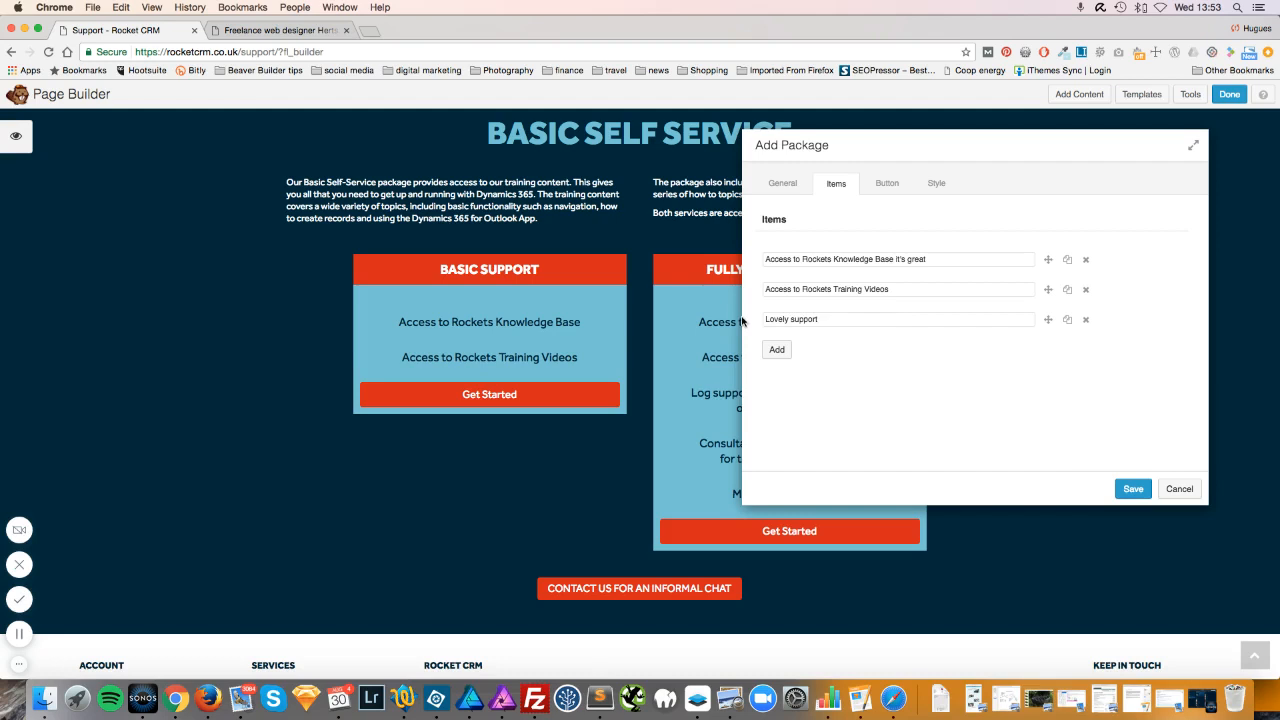
pyautogui.click(1134, 489)
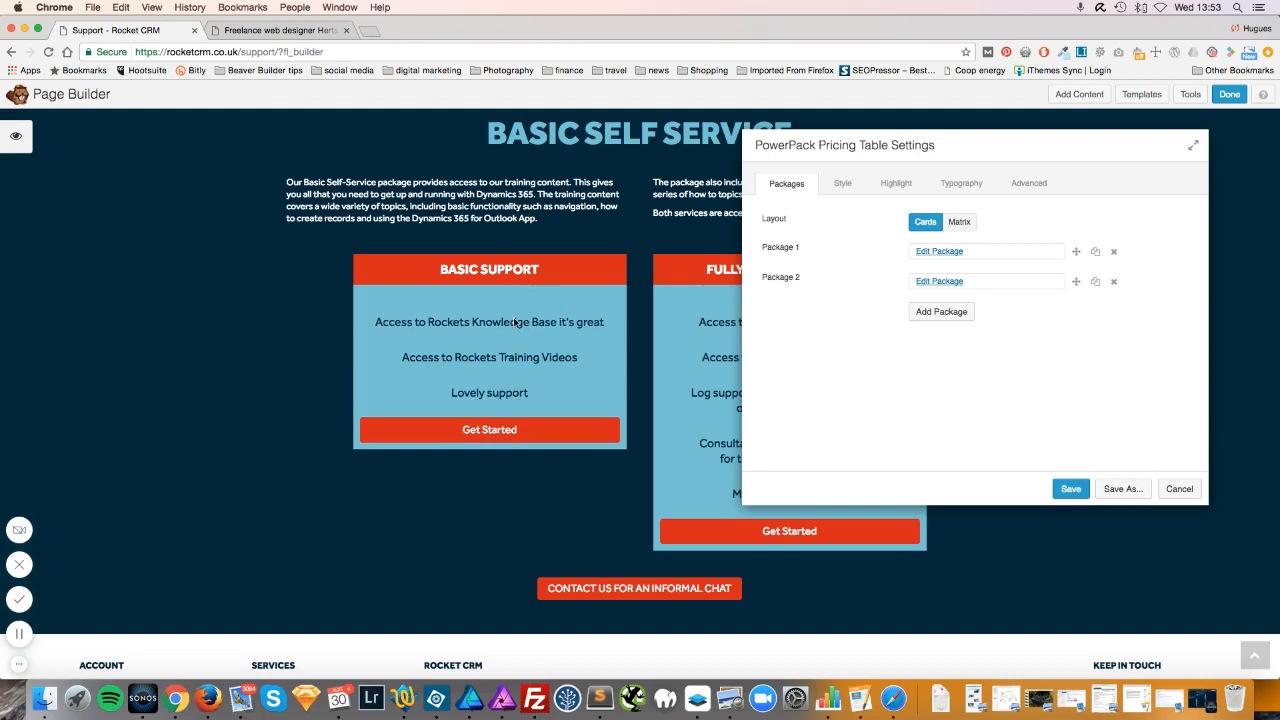
# Add a duplicate Fully Managed Support package, then delete it again.
pyautogui.moveTo(890, 137); pyautogui.dragTo(322, 150)
pyautogui.click(1160, 278)
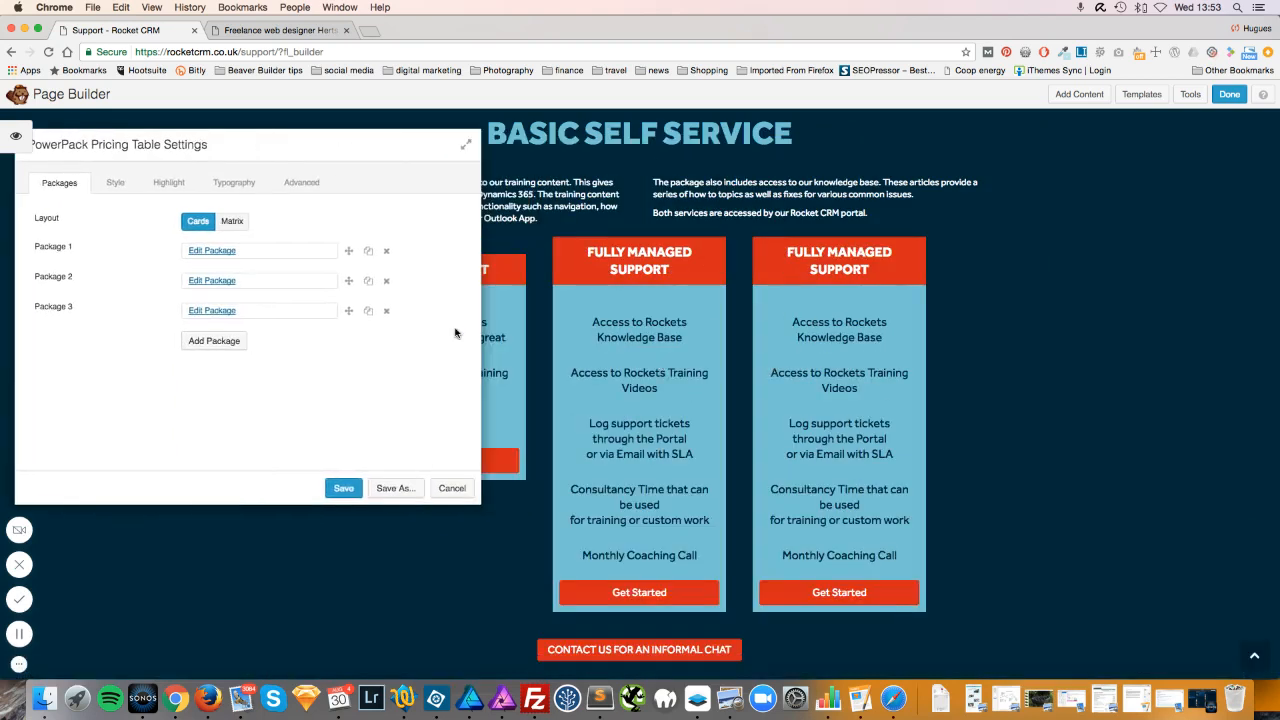
pyautogui.click(386, 315)
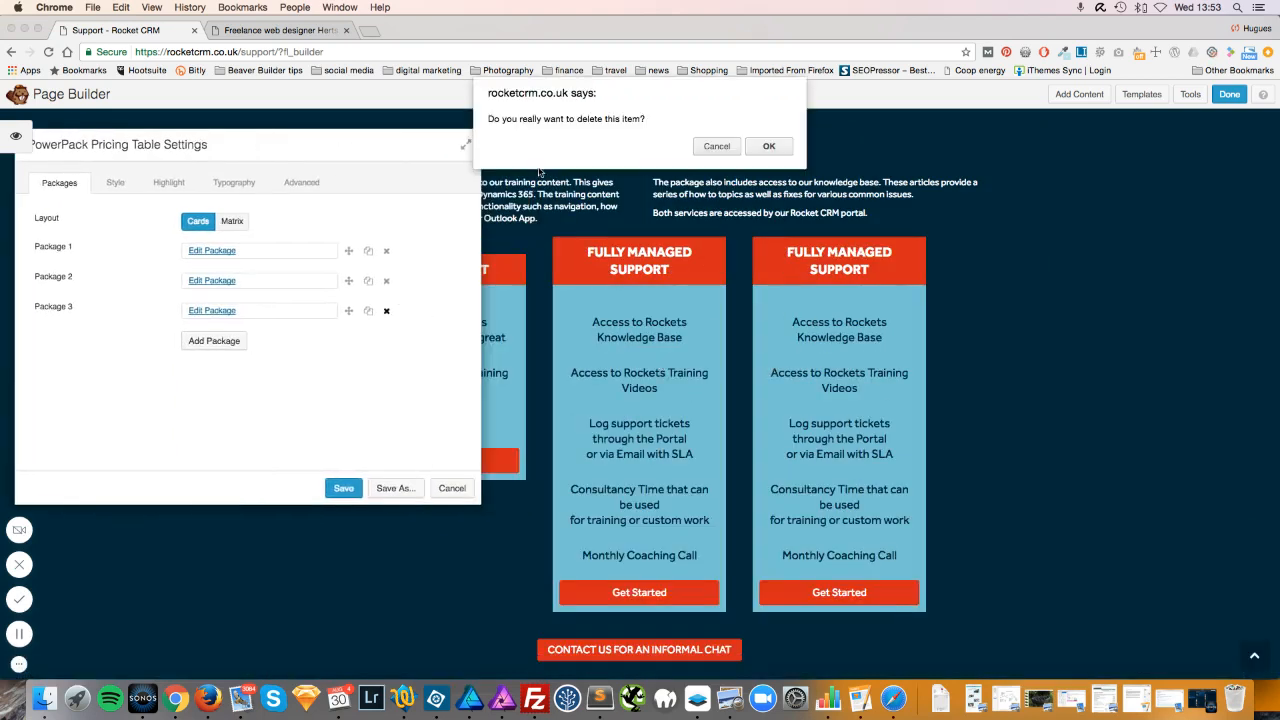
pyautogui.click(770, 148)
# Cancel the pricing table settings, discarding the unsaved package edits.
pyautogui.moveTo(315, 155); pyautogui.dragTo(1110, 161)
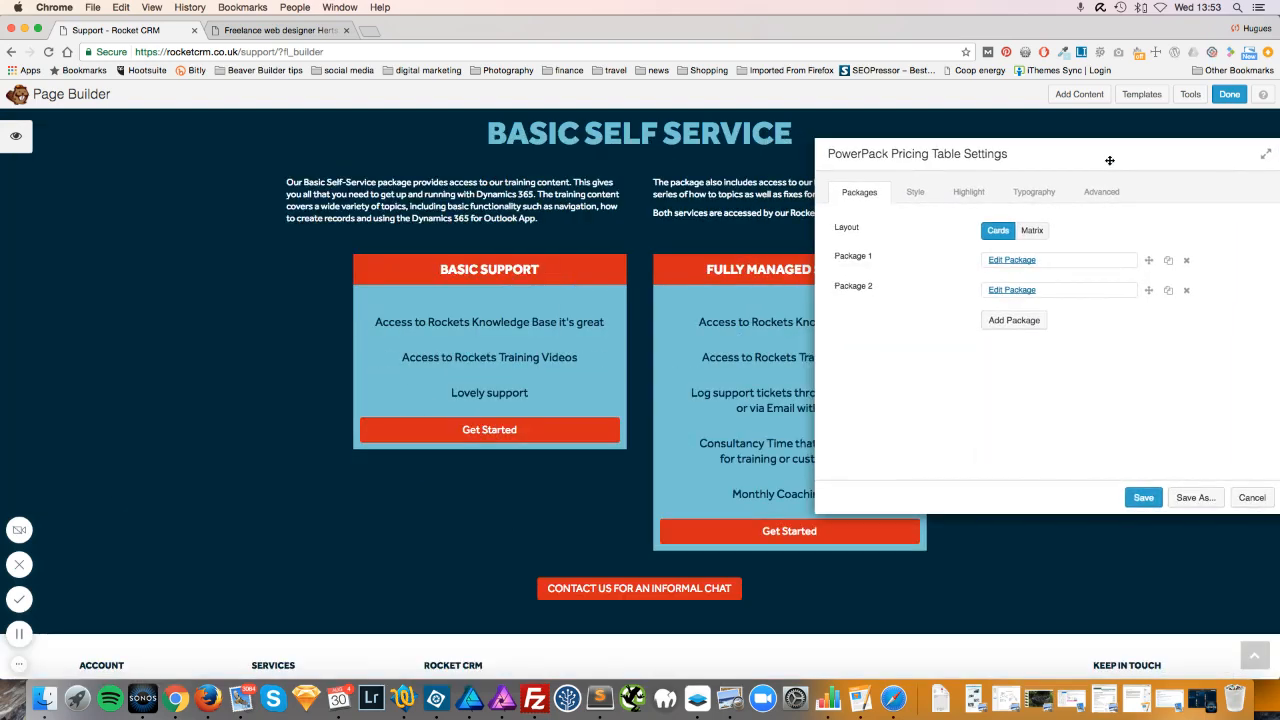
pyautogui.moveTo(1107, 160); pyautogui.dragTo(1020, 149)
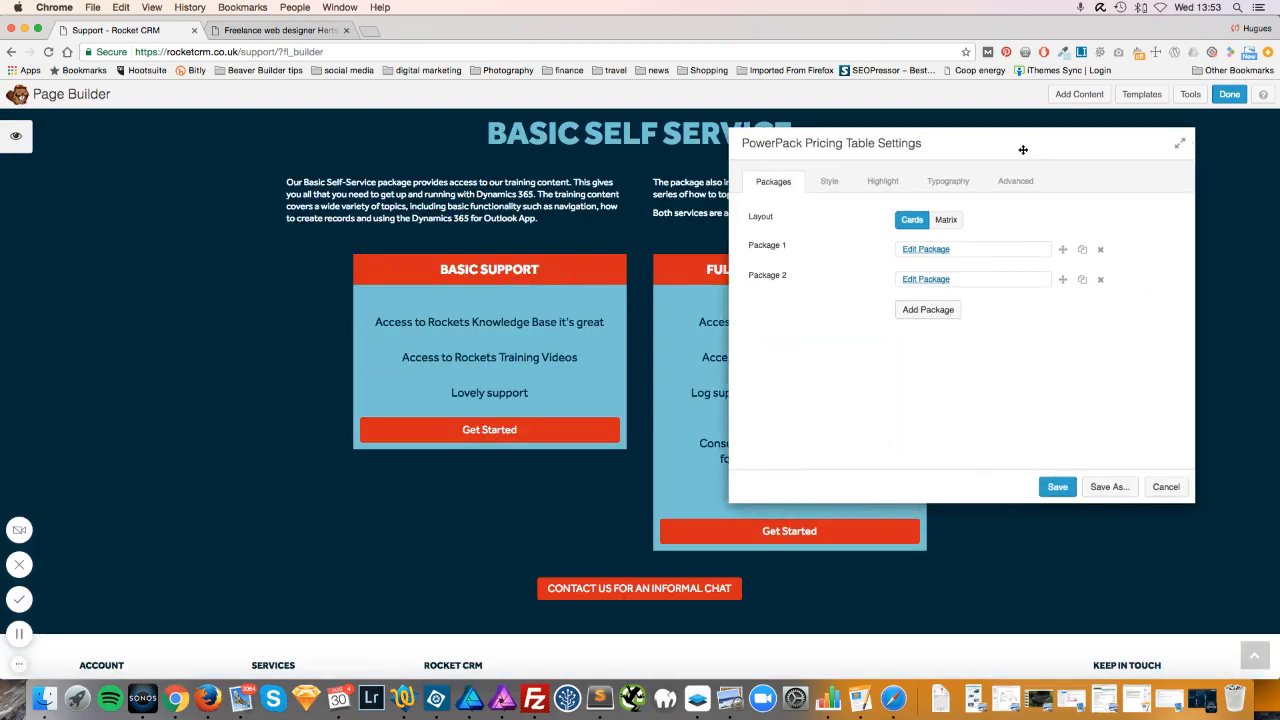
pyautogui.click(1170, 487)
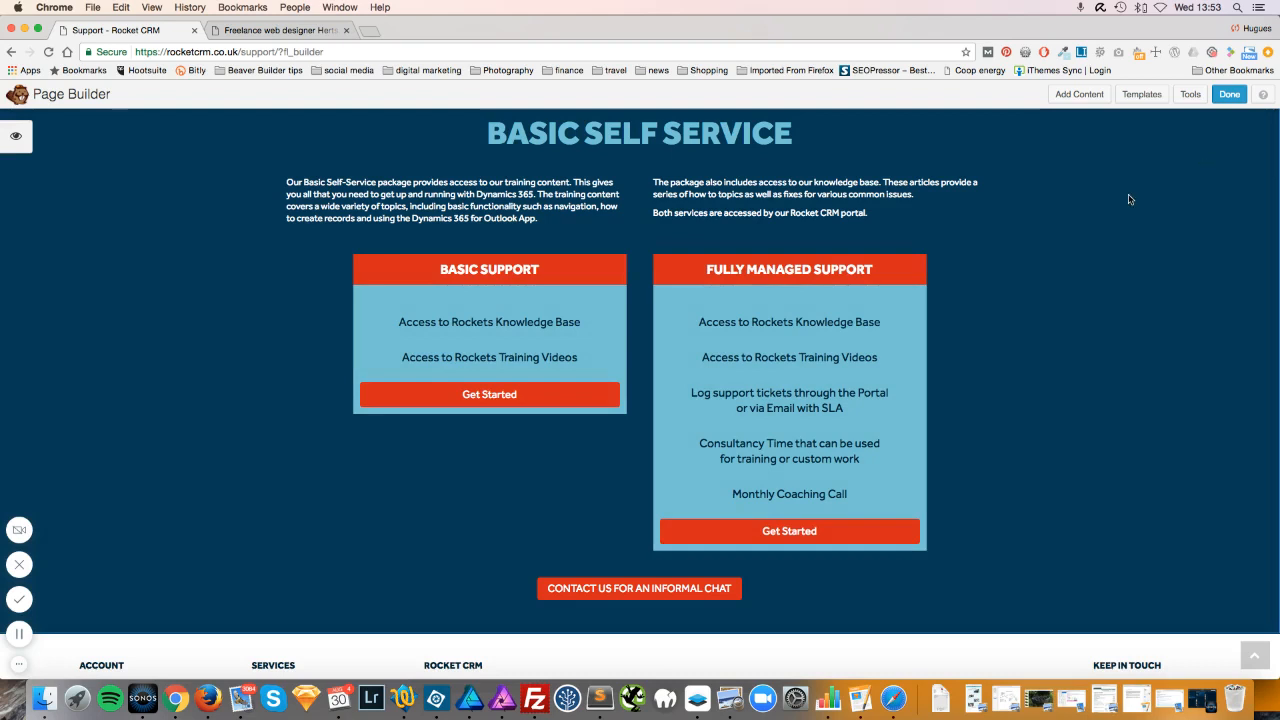
# Scroll up to the dark Basic Self Service row and open its Row Settings.
pyautogui.scroll(1, 712, 303)
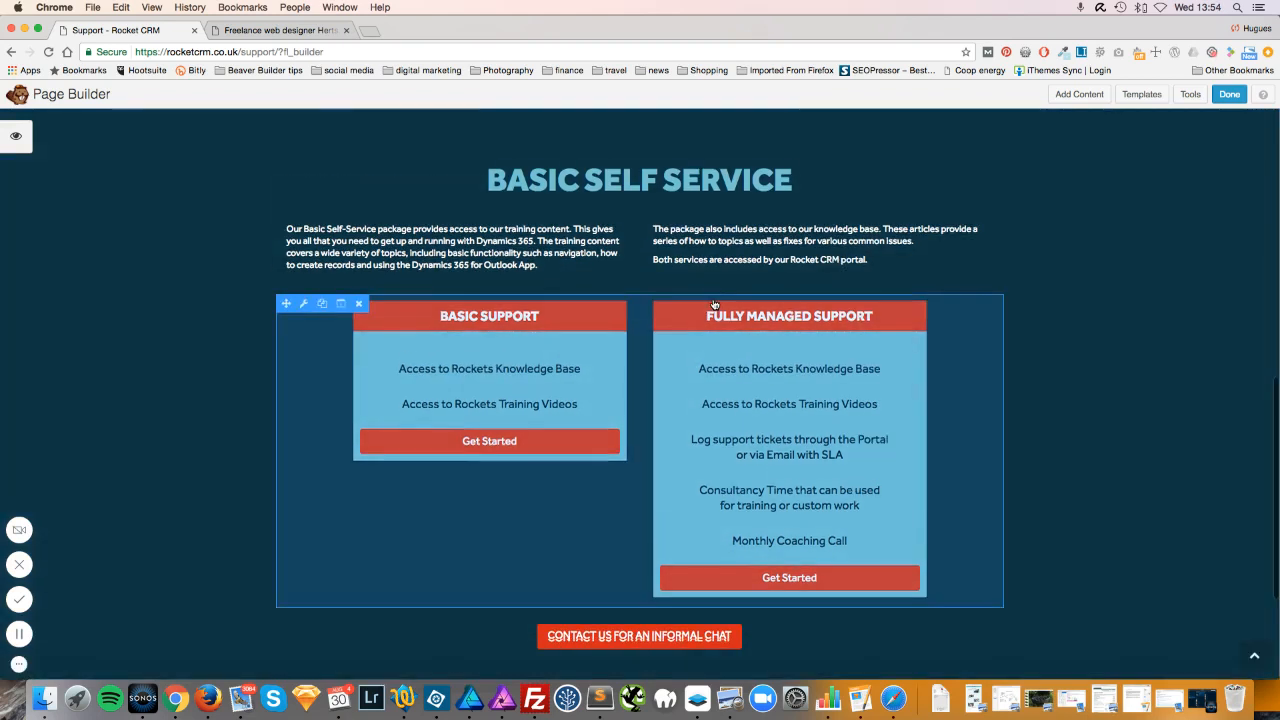
pyautogui.scroll(1, 714, 304)
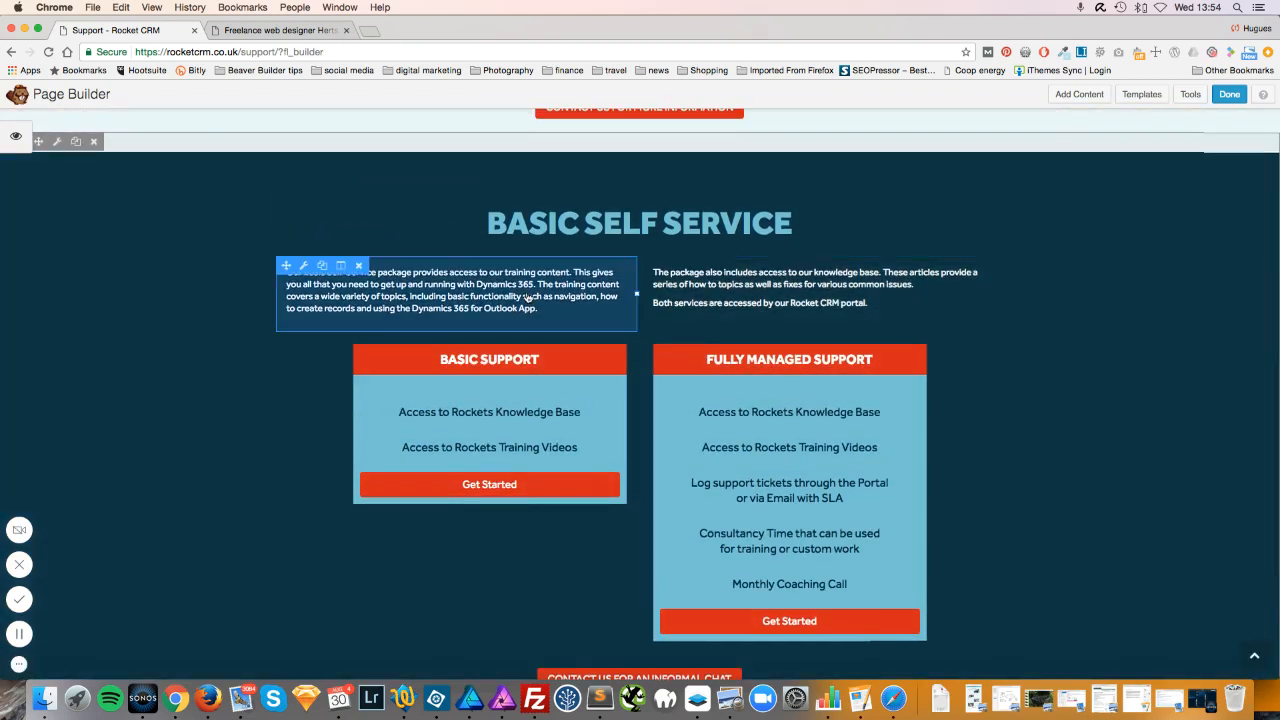
pyautogui.scroll(1, 528, 298)
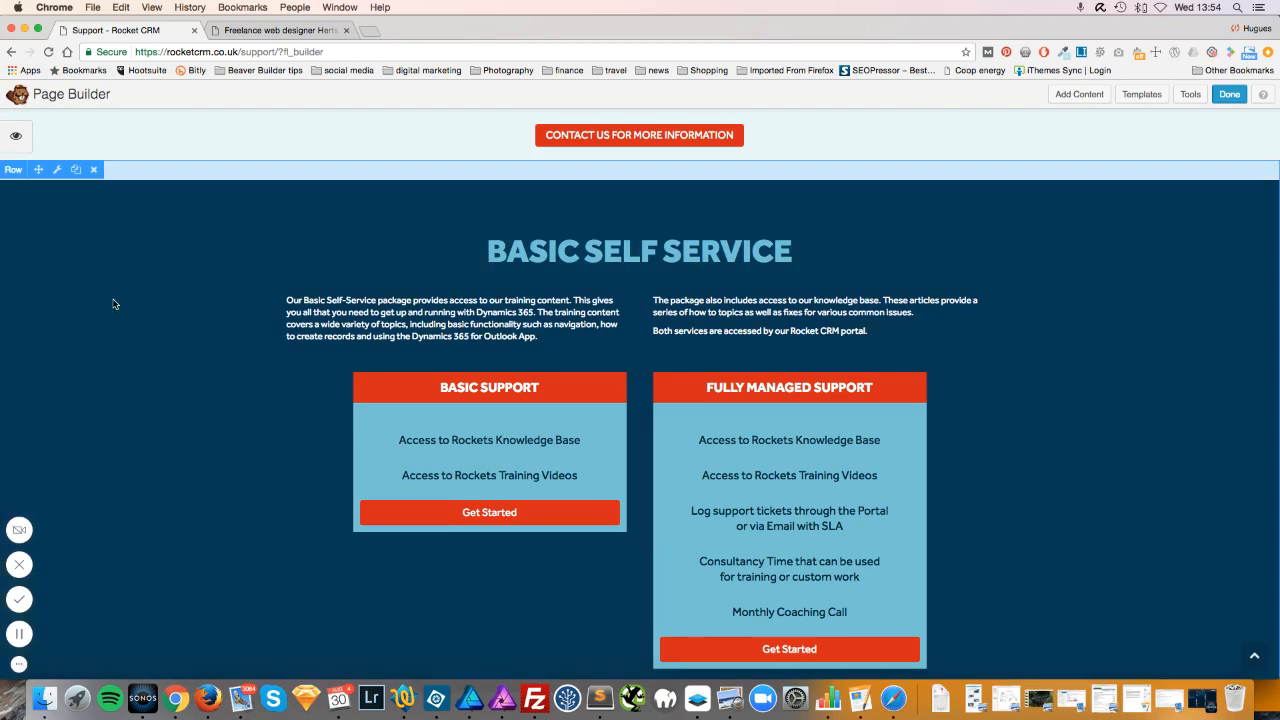
pyautogui.click(57, 171)
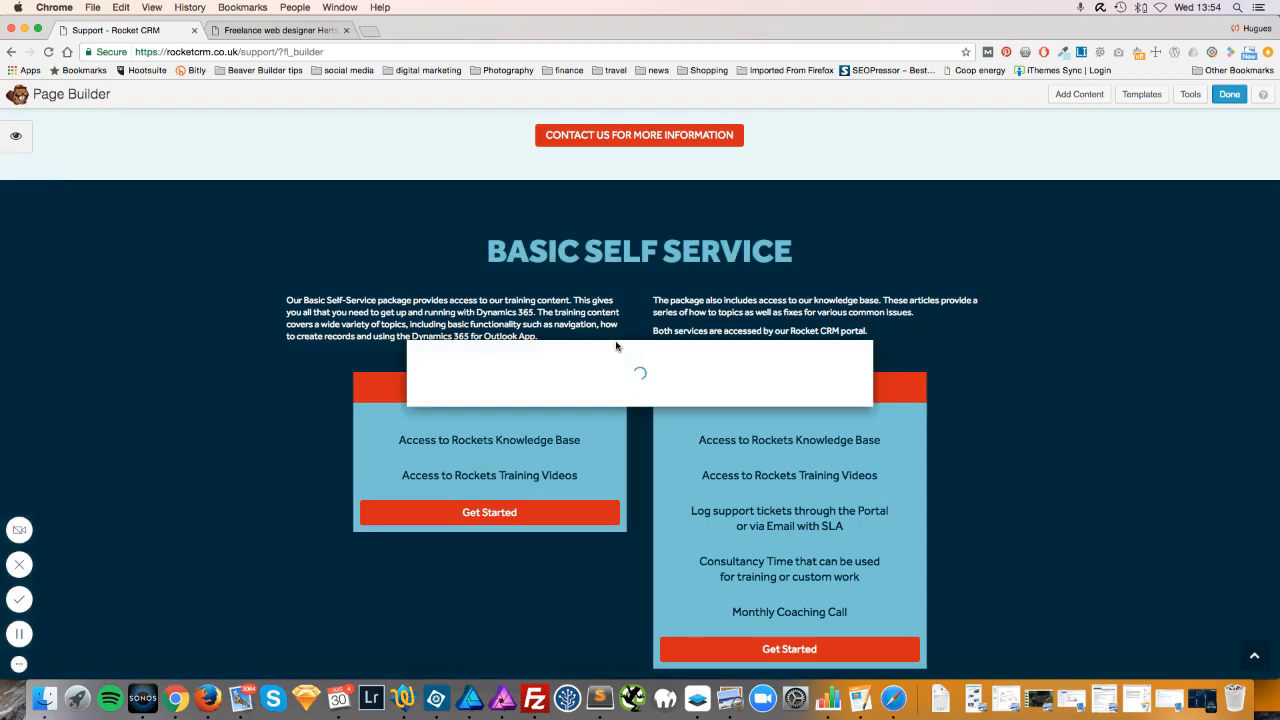
pyautogui.scroll(-5, 522, 346)
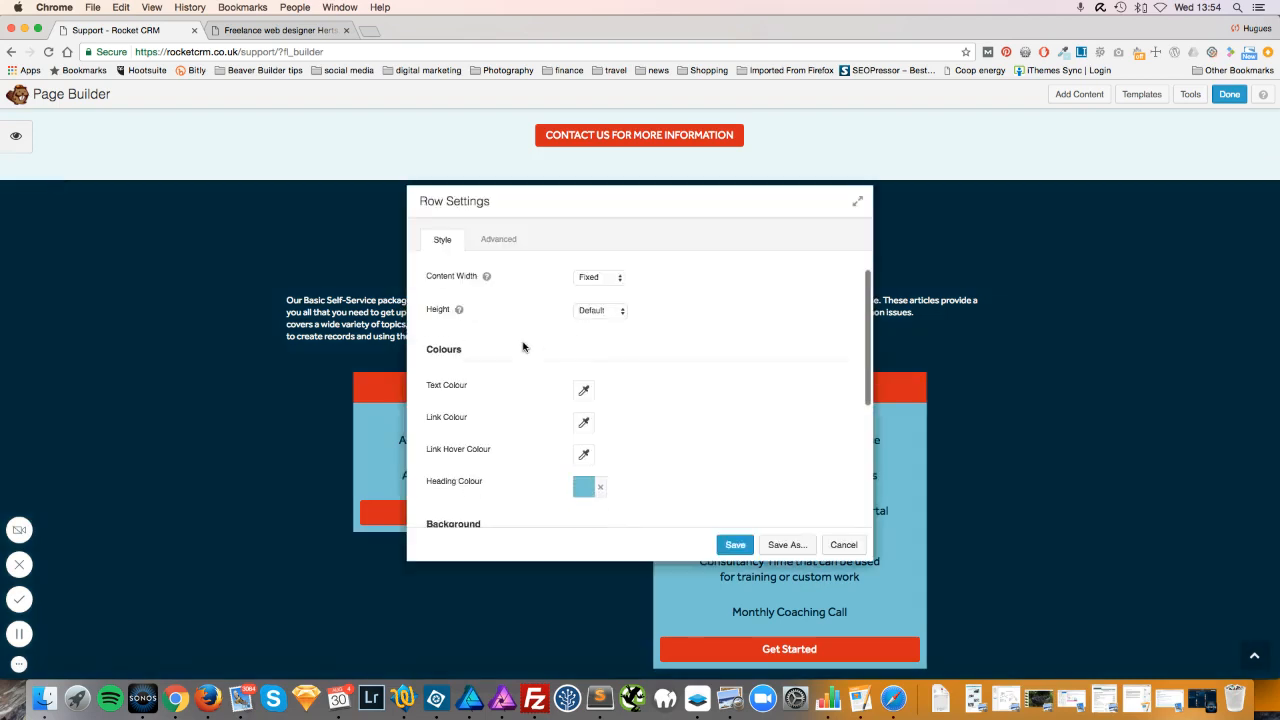
# Preview a white #ffffff background colour on the Basic Self Service row.
pyautogui.scroll(1, 522, 346)
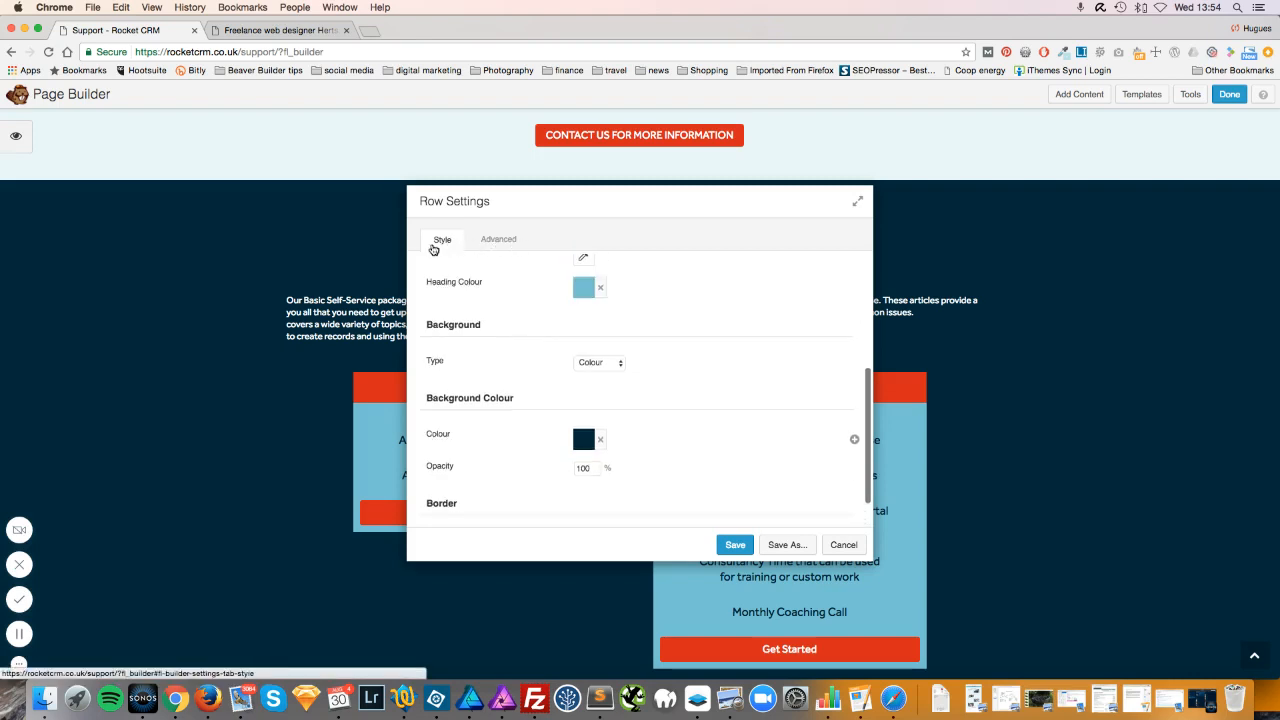
pyautogui.moveTo(546, 200); pyautogui.dragTo(925, 181)
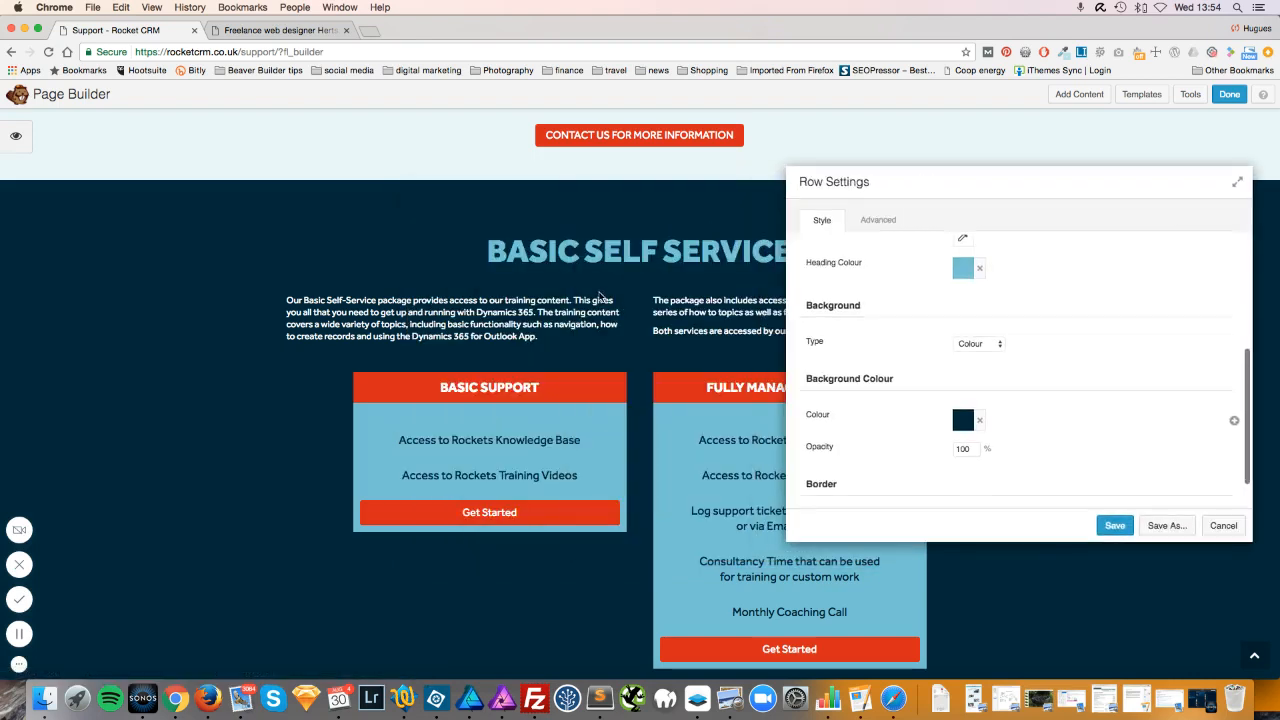
pyautogui.scroll(-2, 600, 296)
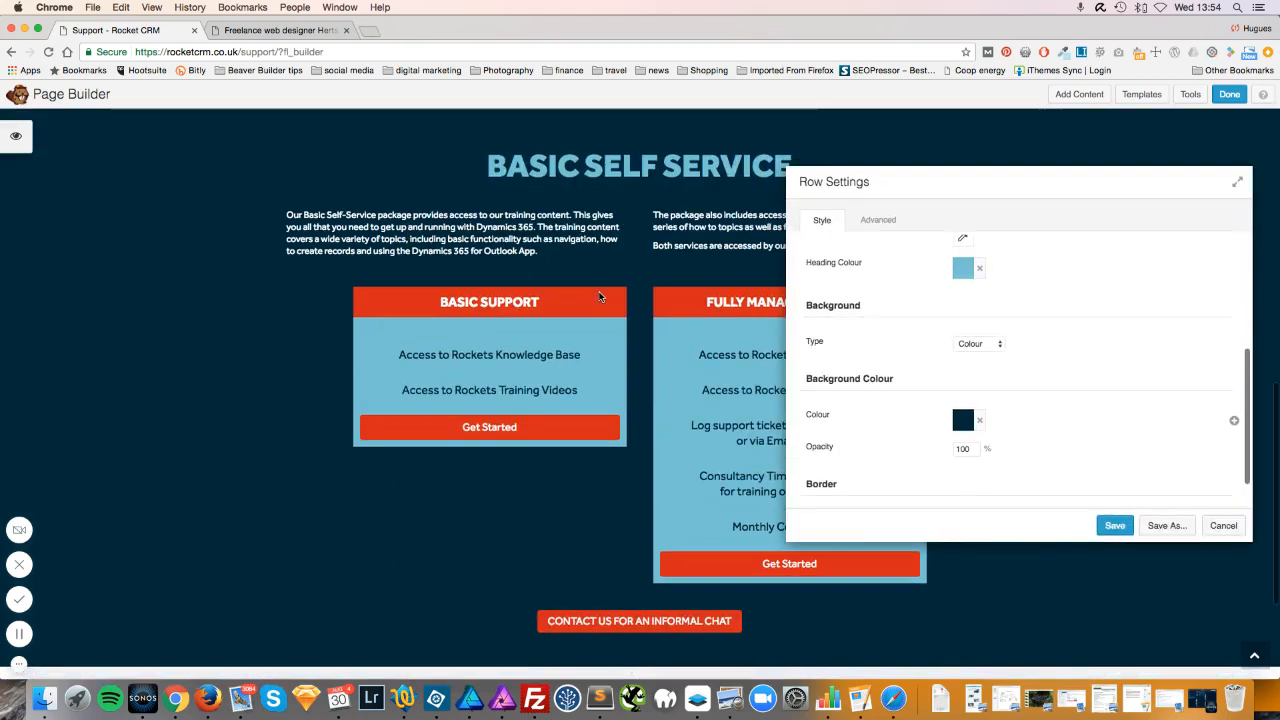
pyautogui.click(962, 421)
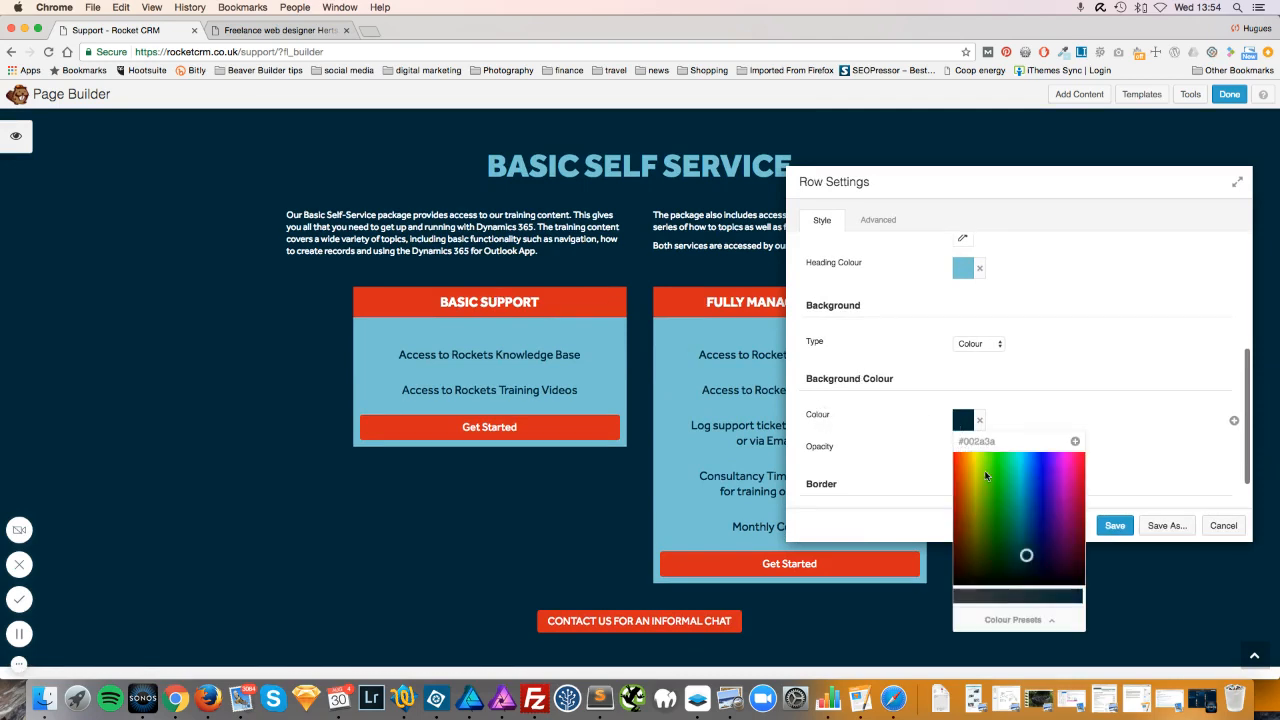
pyautogui.click(1057, 621)
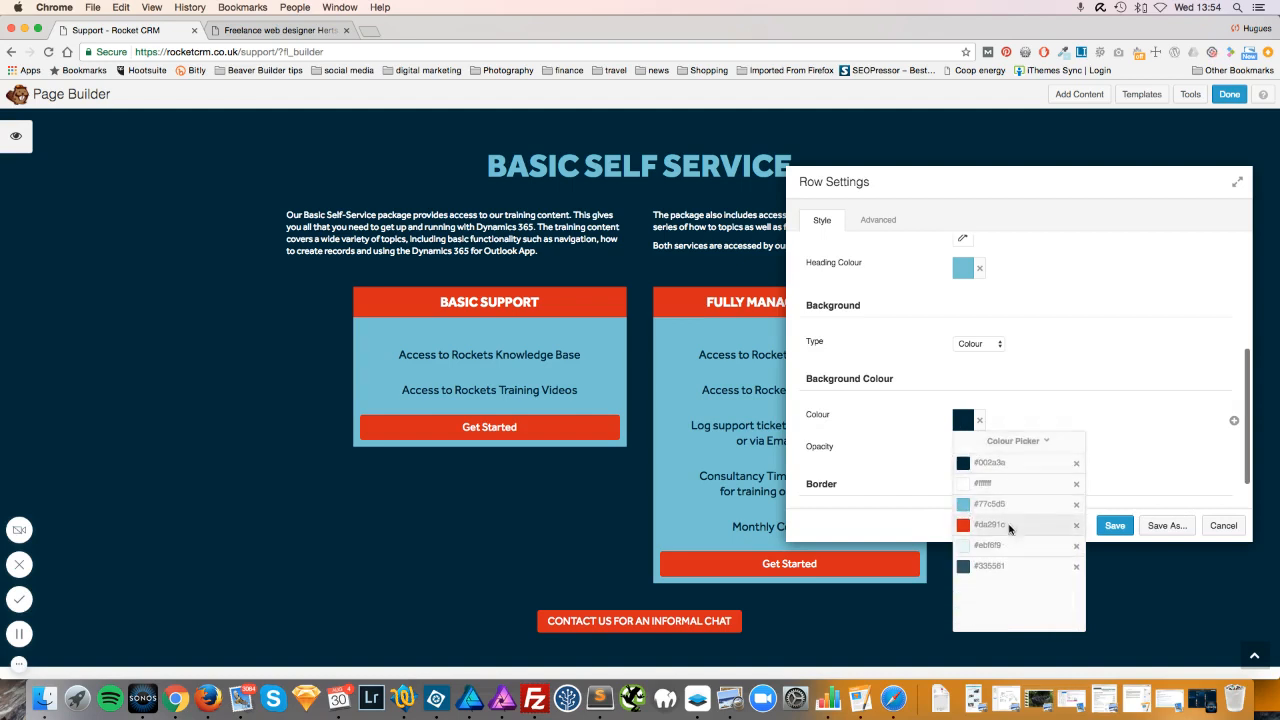
pyautogui.click(966, 485)
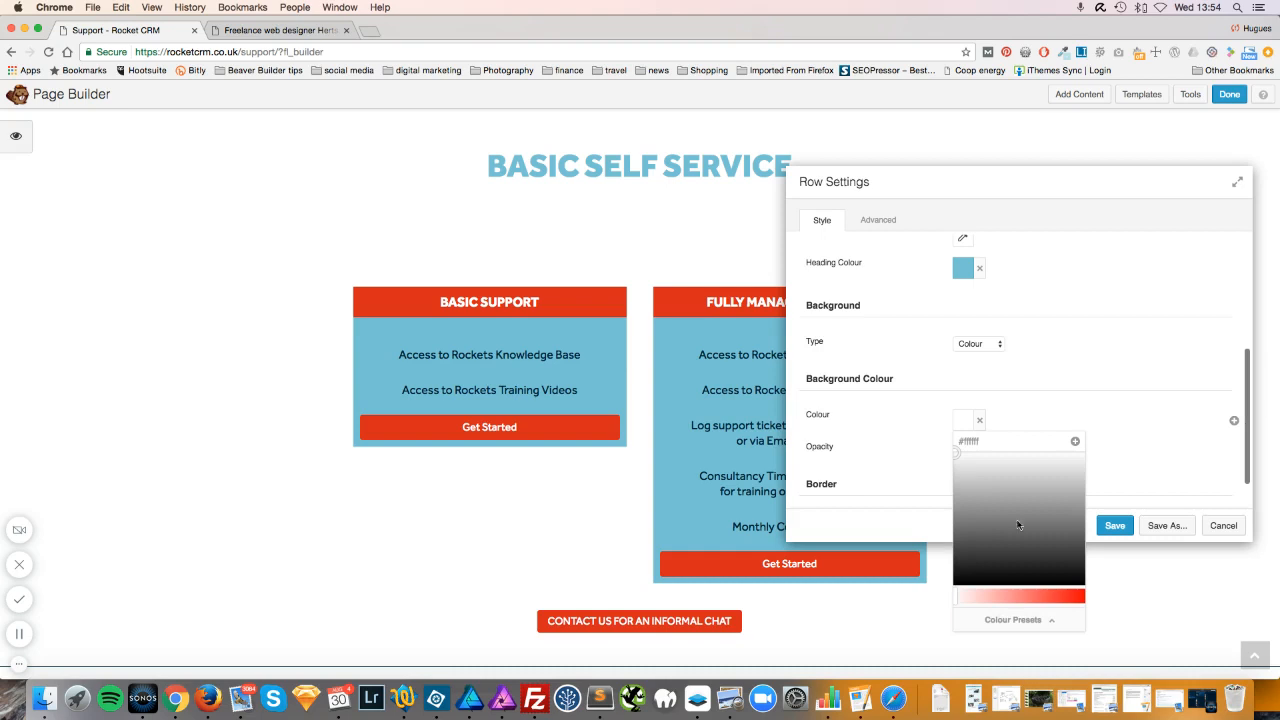
# Preview pale blue #ebf6f9, cancel to keep the navy background, then choose Done.
pyautogui.click(1050, 620)
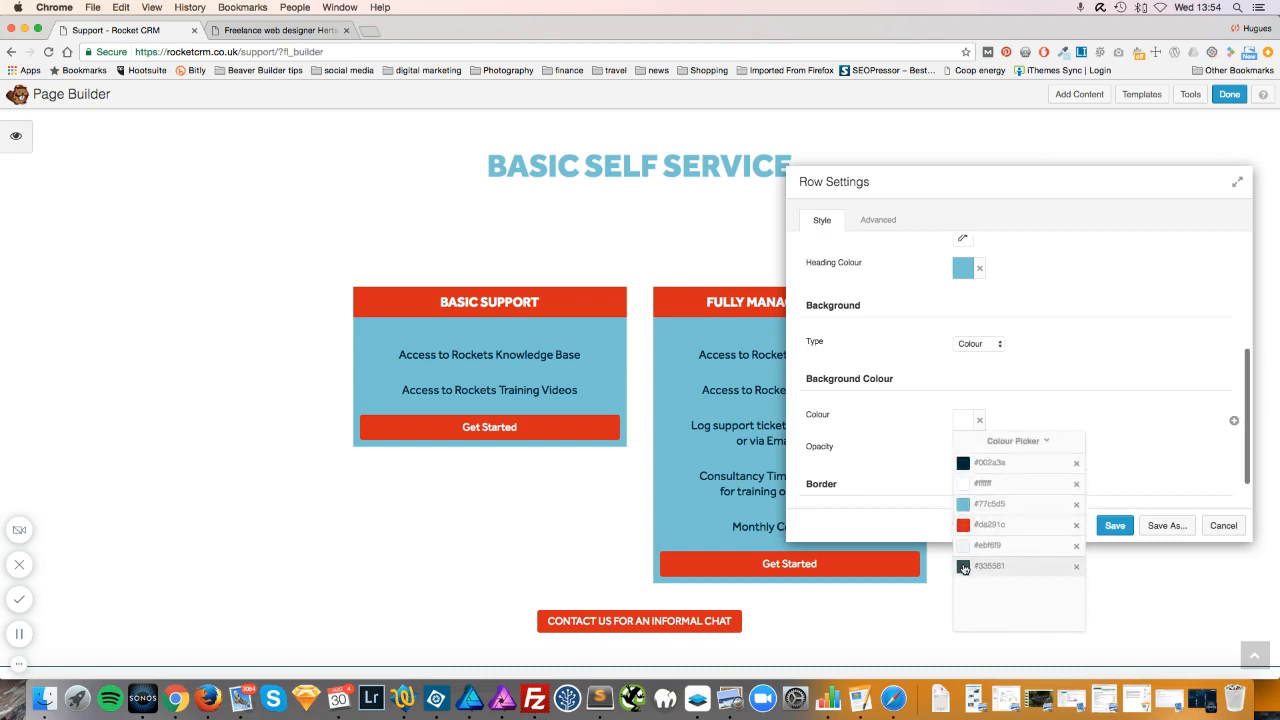
pyautogui.click(963, 546)
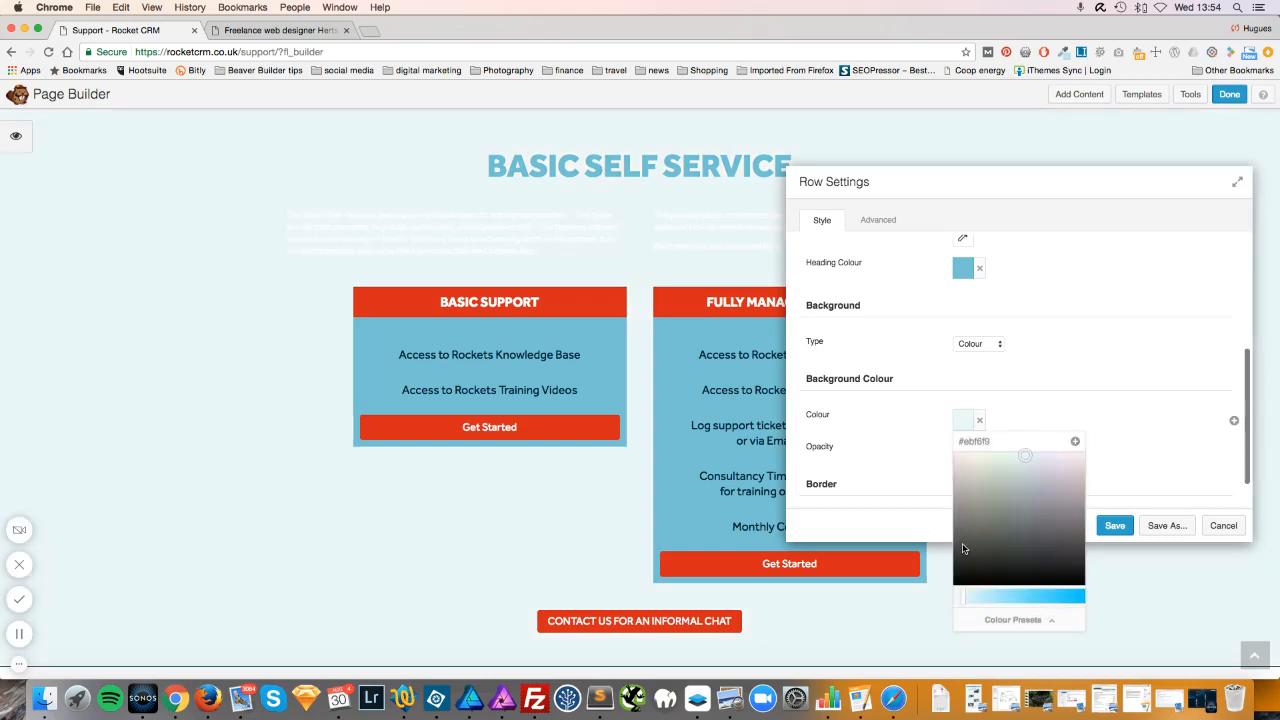
pyautogui.click(1064, 622)
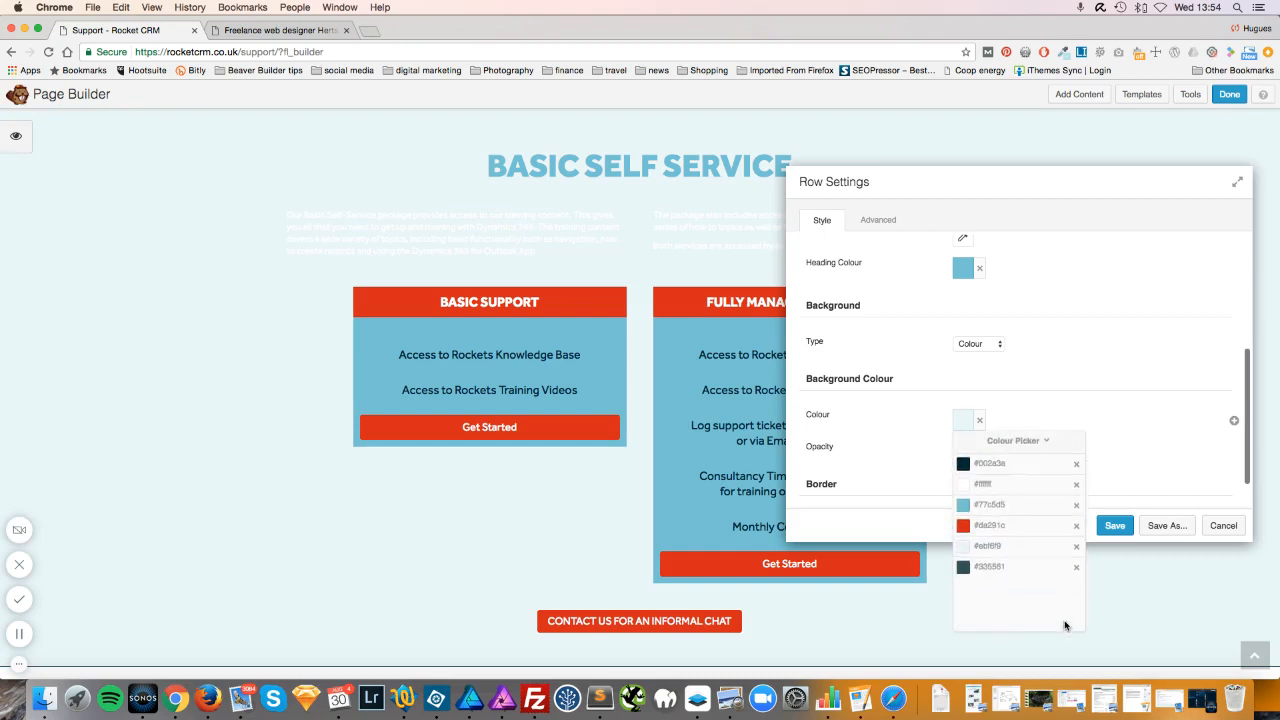
pyautogui.click(1034, 407)
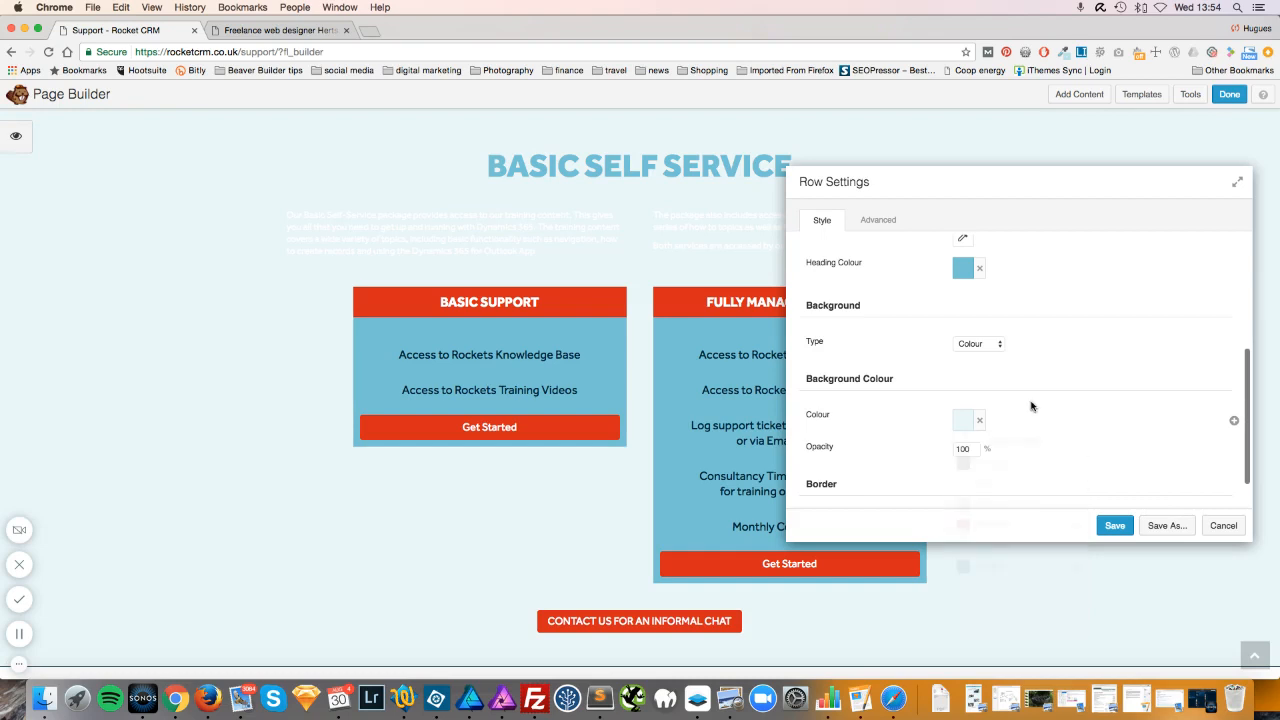
pyautogui.click(1223, 526)
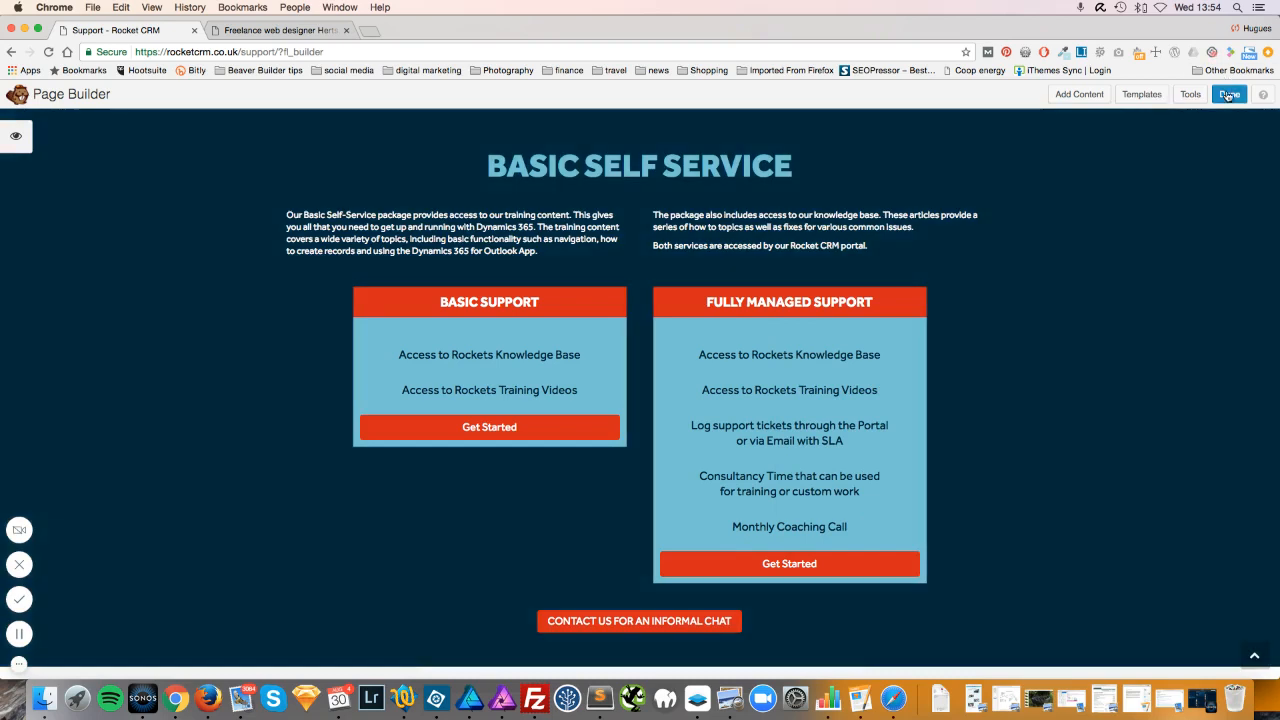
pyautogui.click(1229, 94)
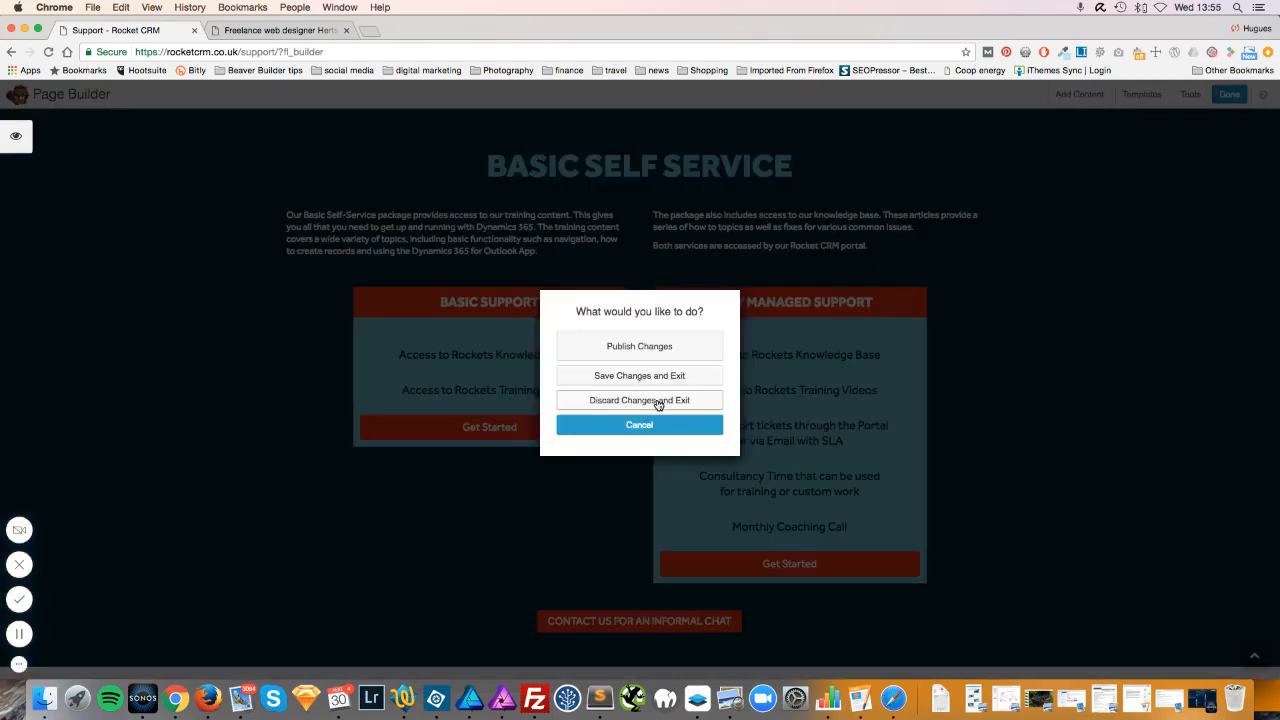
# Discard all unpublished Support page changes and confirm the browser prompt.
pyautogui.click(658, 404)
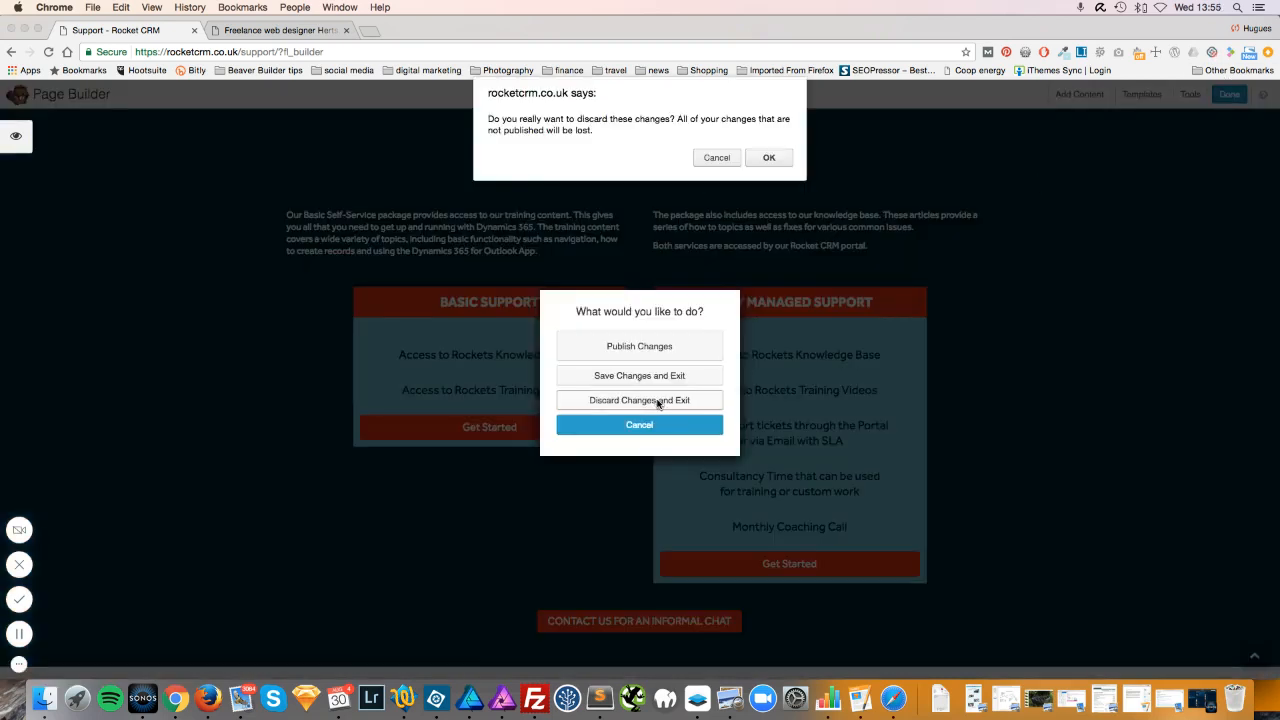
pyautogui.click(784, 158)
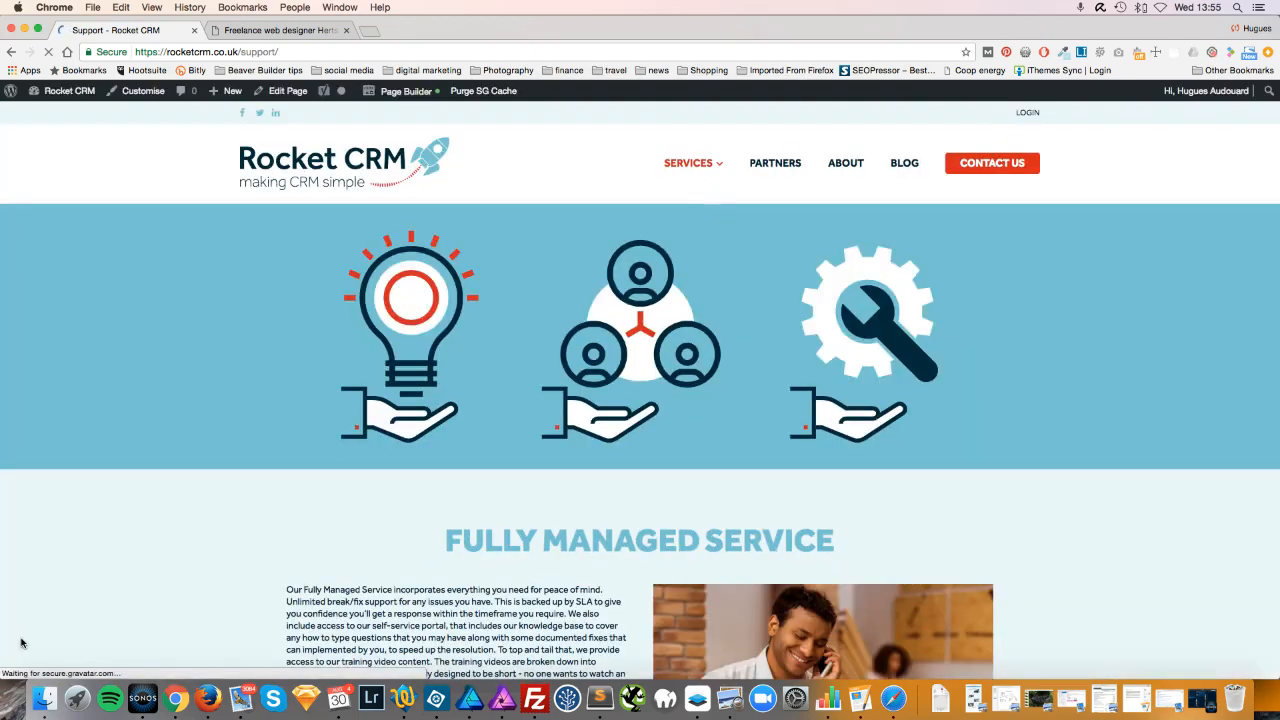